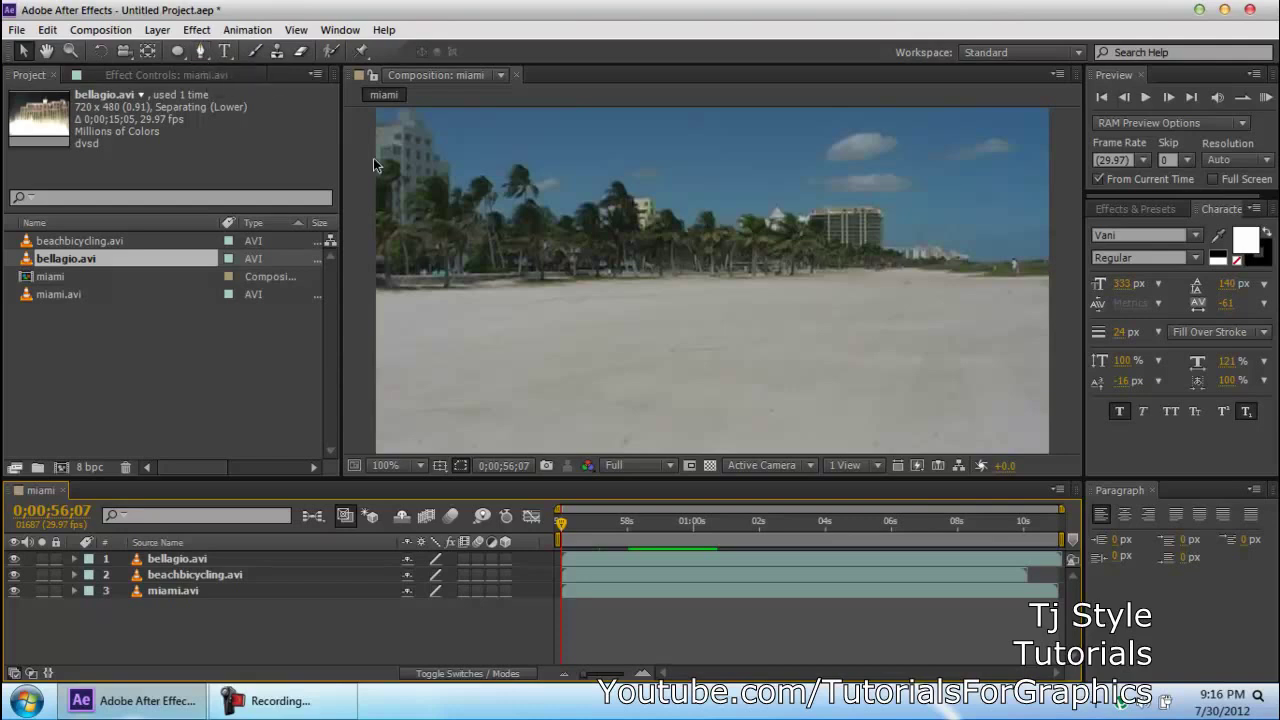
# Look through the variants of the Pen tool and activate the standard Pen Tool.
pyautogui.press('g')
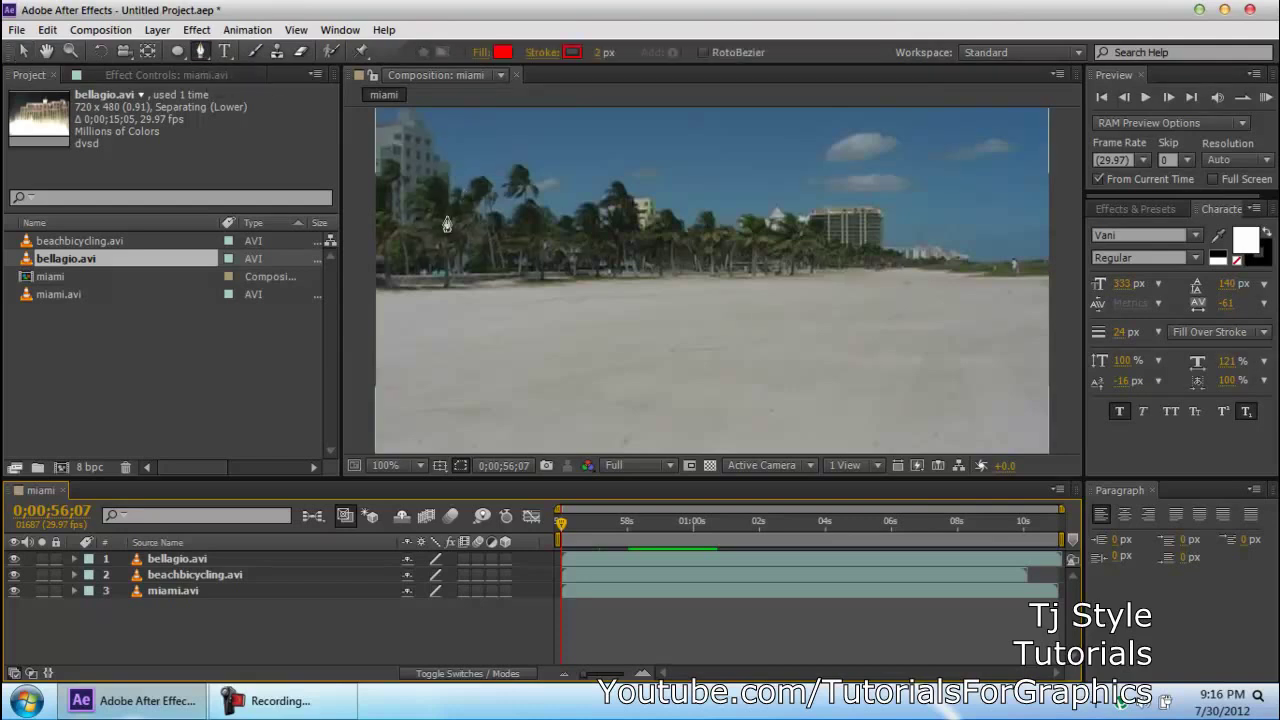
pyautogui.click(203, 52)
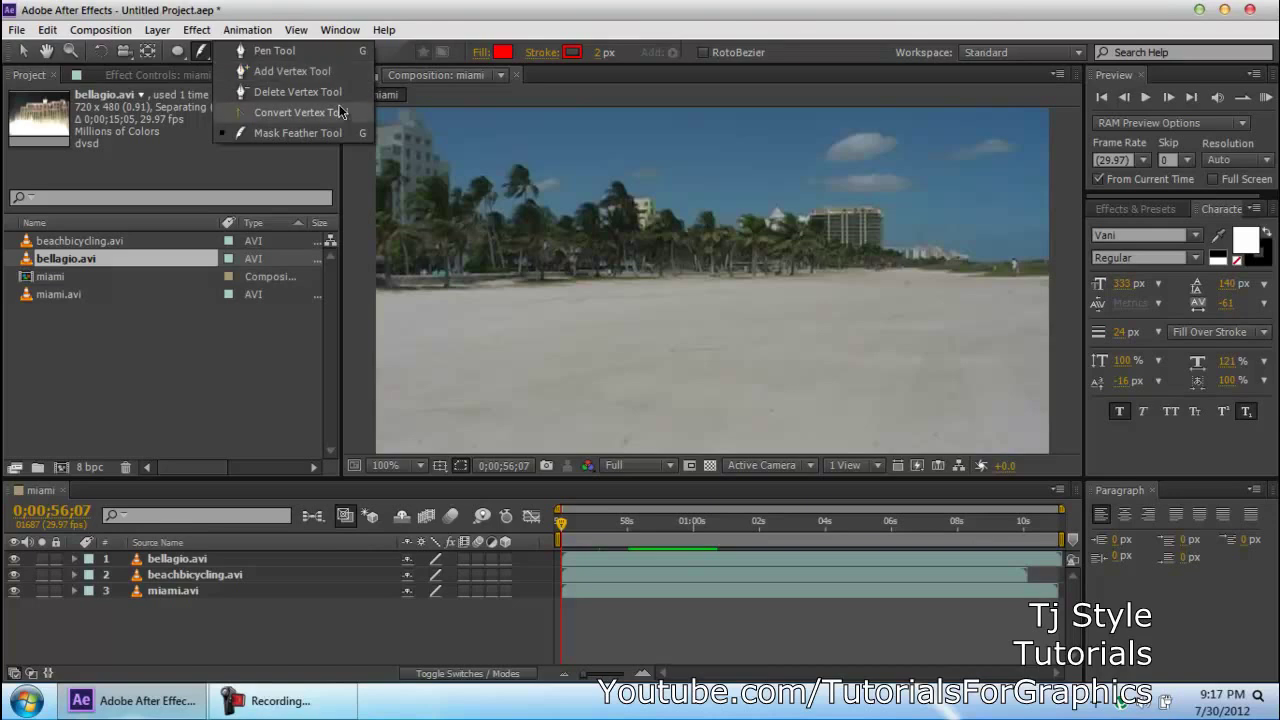
pyautogui.click(308, 712)
pyautogui.click(309, 712)
pyautogui.click(276, 53)
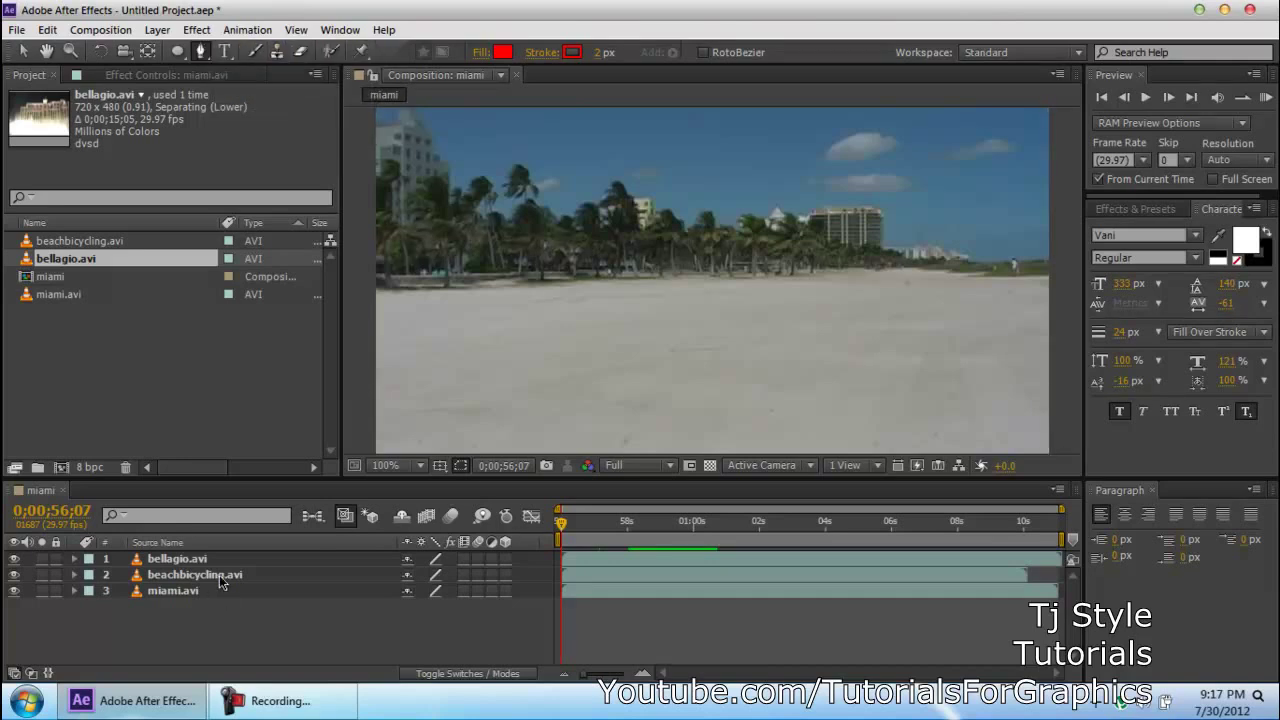
# Hide the bellagio.avi layer and select the beachbicycling.avi layer.
pyautogui.click(177, 574)
pyautogui.click(170, 558)
pyautogui.click(23, 560)
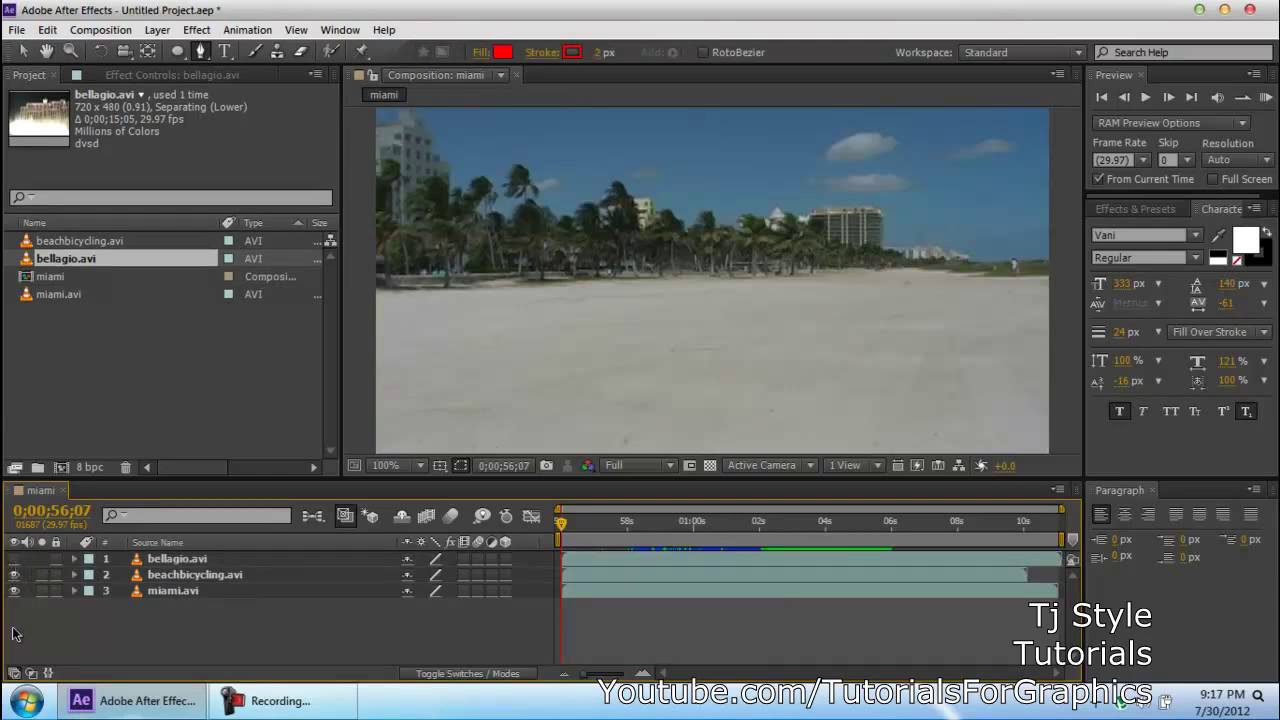
pyautogui.click(190, 574)
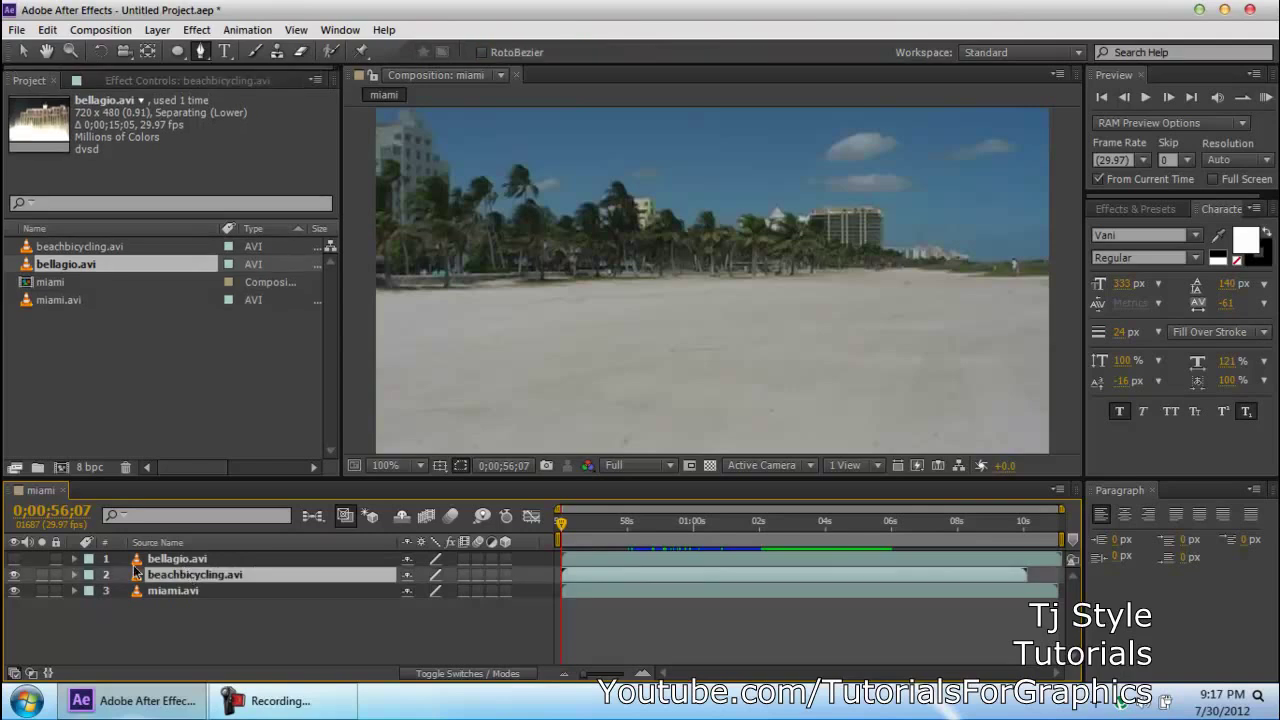
# Reveal the mask on the bellagio.avi layer and delete it.
pyautogui.click(150, 559)
pyautogui.scroll(-4, 728, 307)
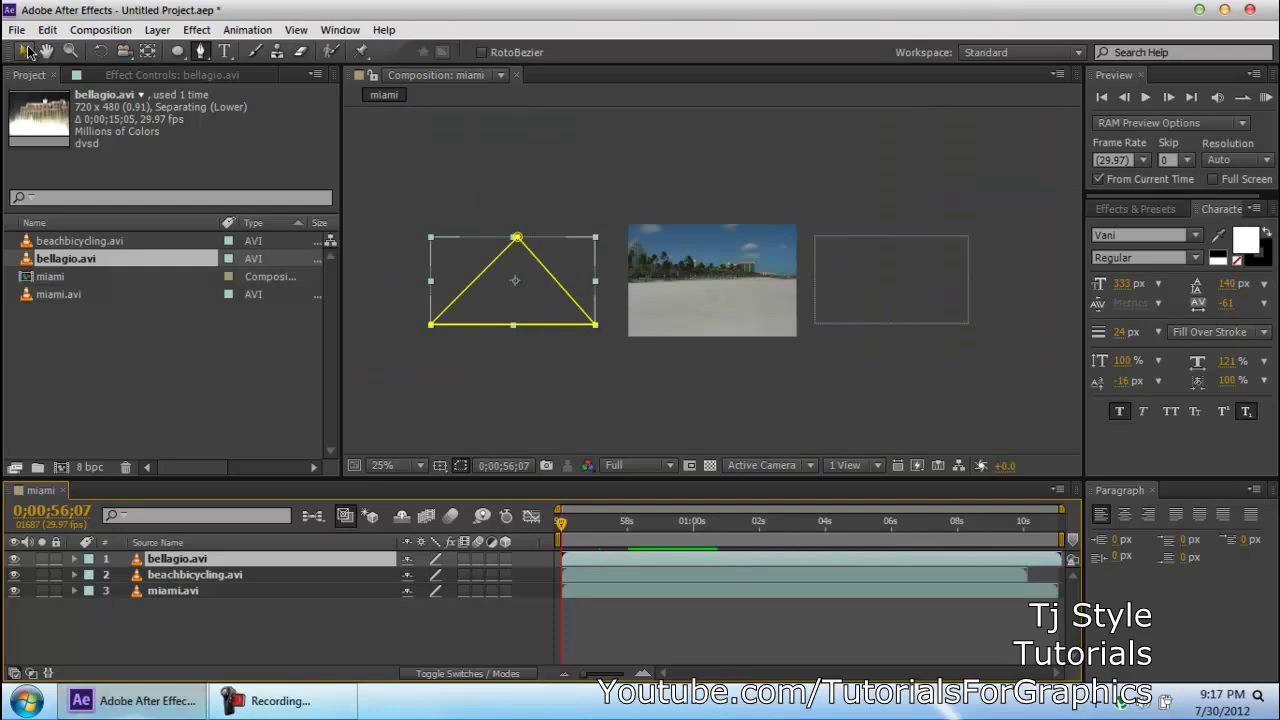
pyautogui.press('m')
pyautogui.click(158, 590)
pyautogui.press('Delete')
# Delete Mask 1 from the beachbicycling.avi layer.
pyautogui.click(178, 591)
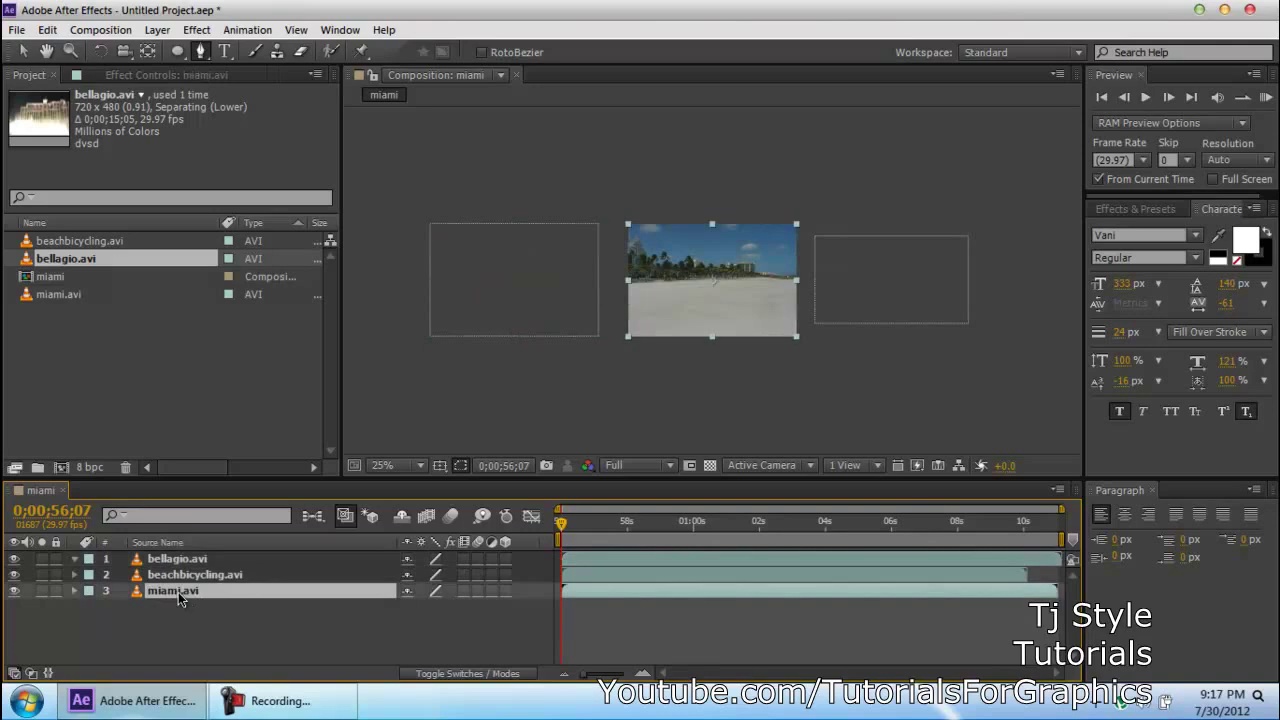
pyautogui.hotkey('ctrl', 'z')
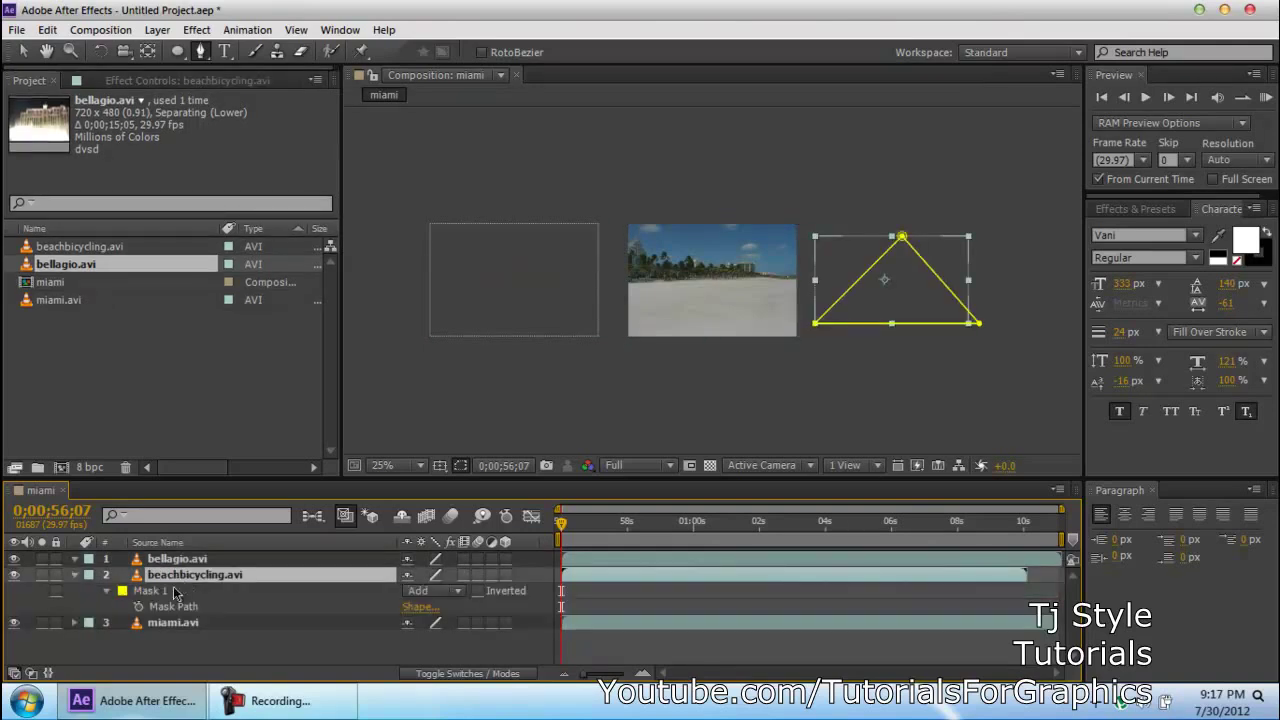
pyautogui.click(150, 591)
pyautogui.press('Delete')
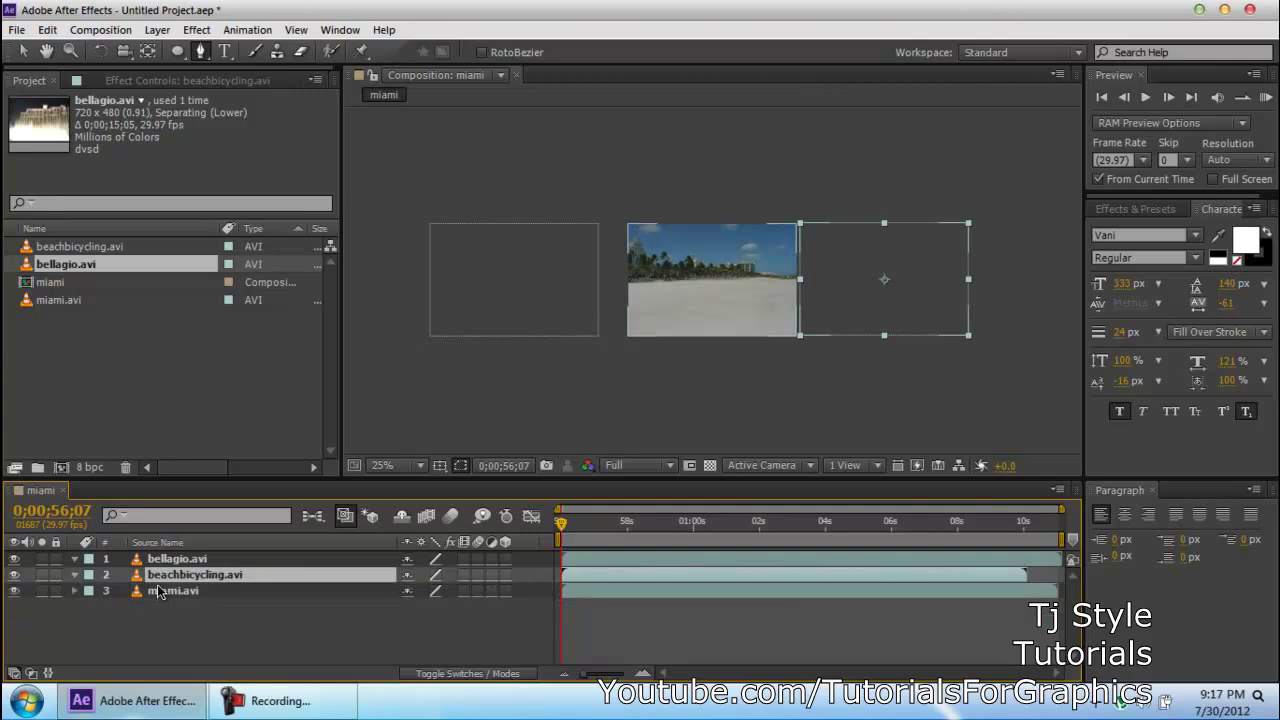
# Move the beachbicycling.avi clip onto the composition frame so it covers the miami.avi footage.
pyautogui.moveTo(868, 269); pyautogui.dragTo(806, 275)
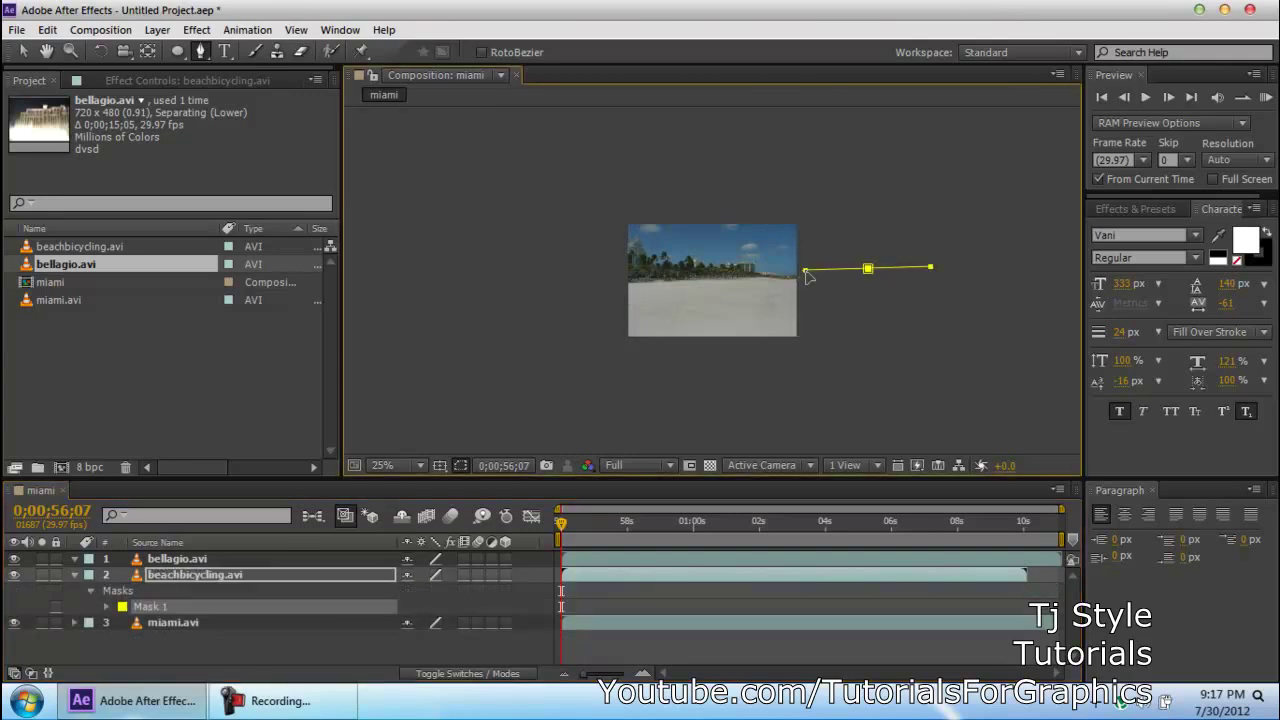
pyautogui.hotkey('ctrl', 'z')
pyautogui.press('v')
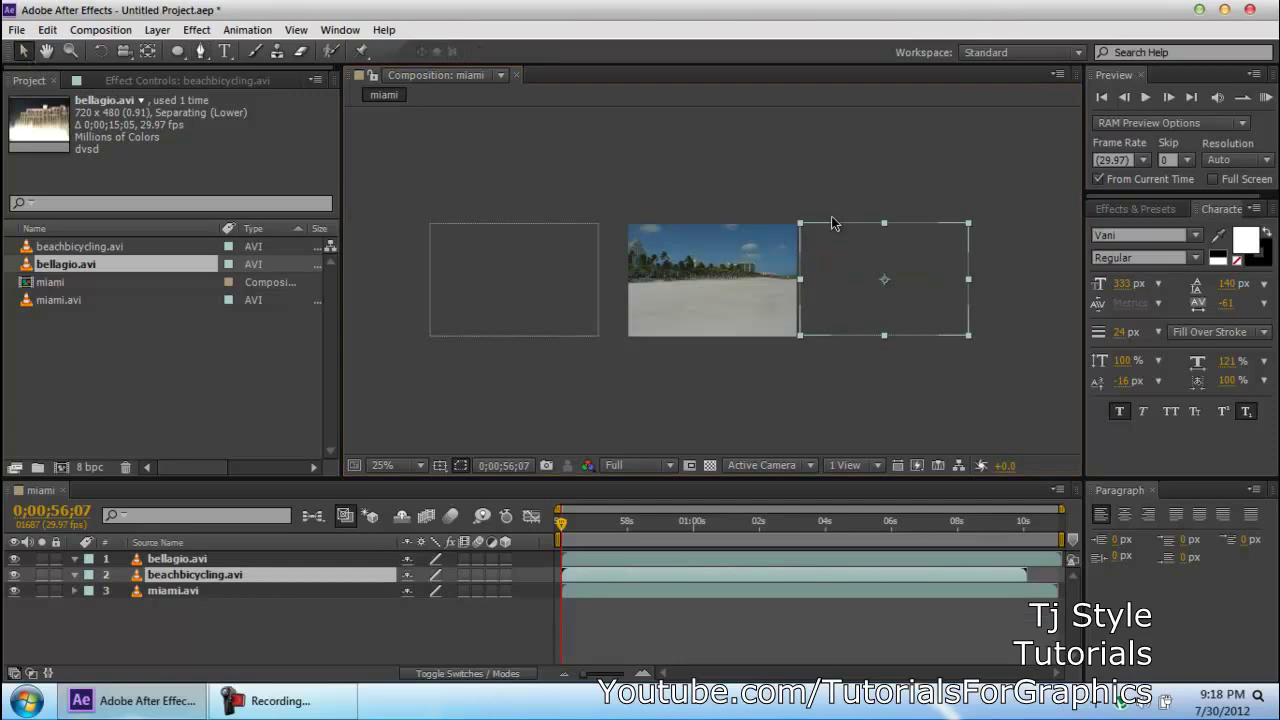
pyautogui.moveTo(884, 279); pyautogui.dragTo(715, 280)
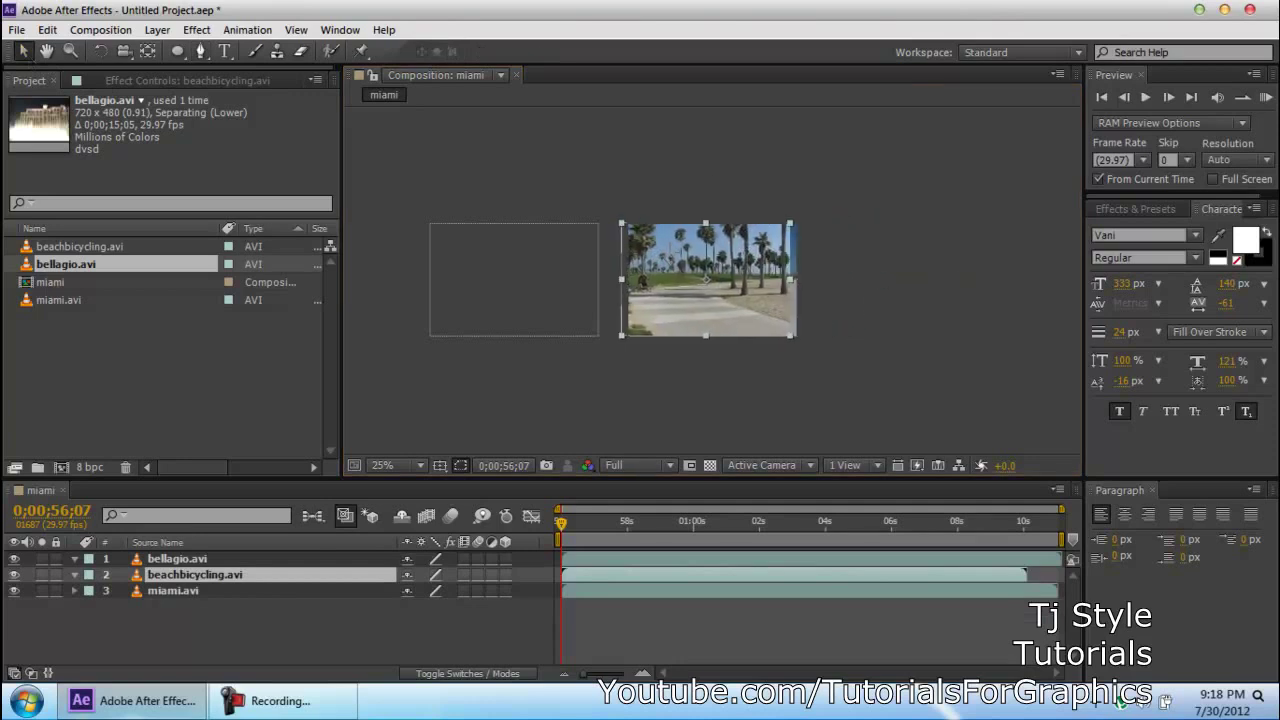
pyautogui.click(778, 204)
pyautogui.press('.')
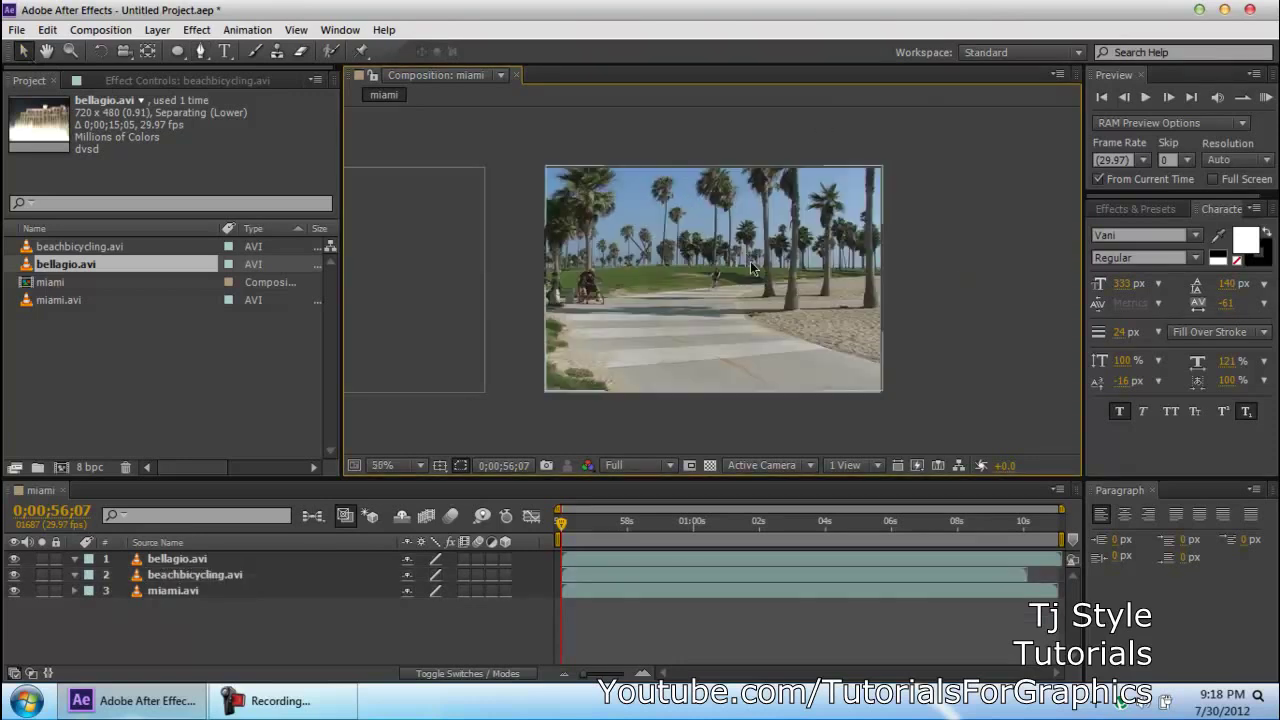
# Move the bellagio.avi clip onto the composition frame so it covers the beachbicycling.avi clip.
pyautogui.click(449, 263)
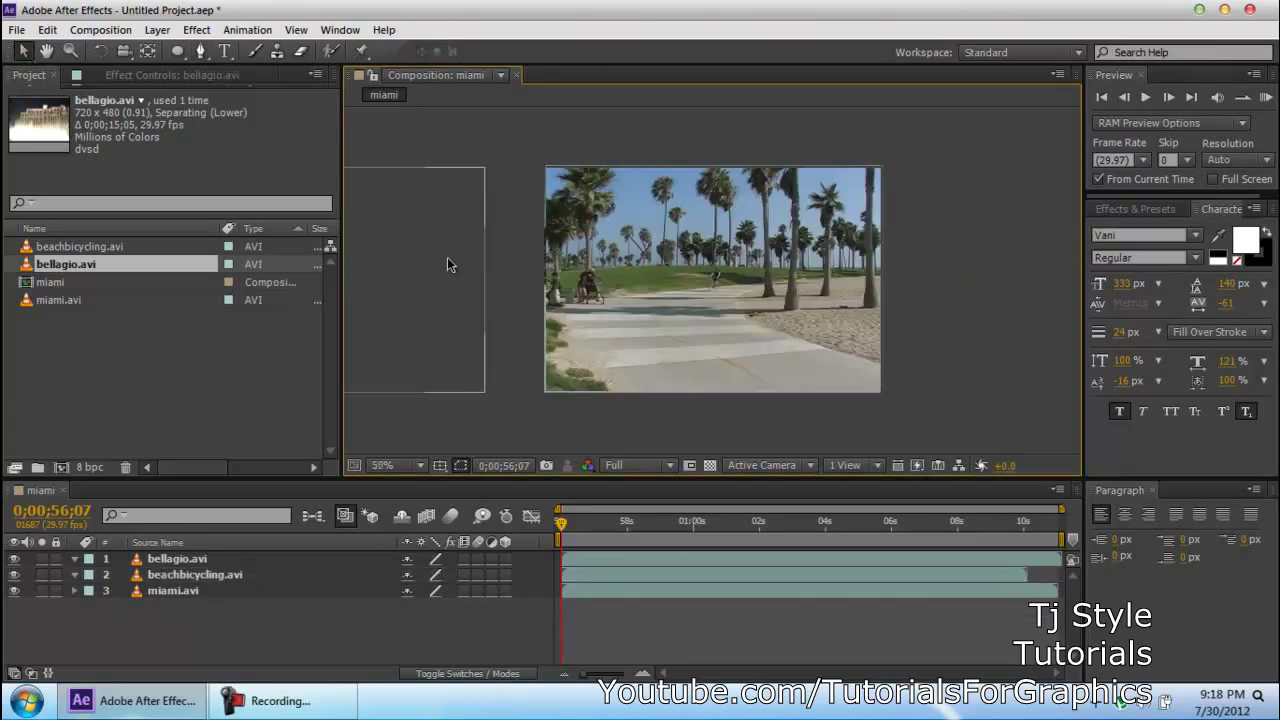
pyautogui.click(185, 591)
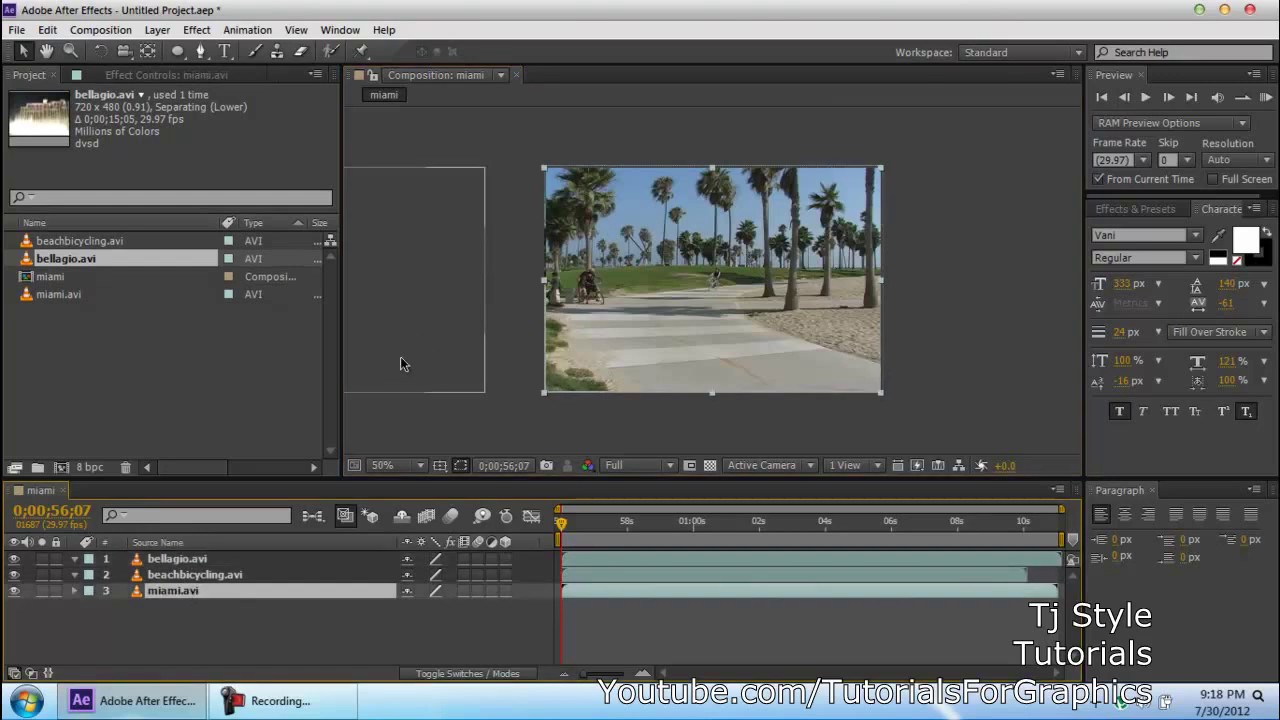
pyautogui.moveTo(416, 343); pyautogui.dragTo(756, 295)
pyautogui.click(927, 311)
pyautogui.click(752, 311)
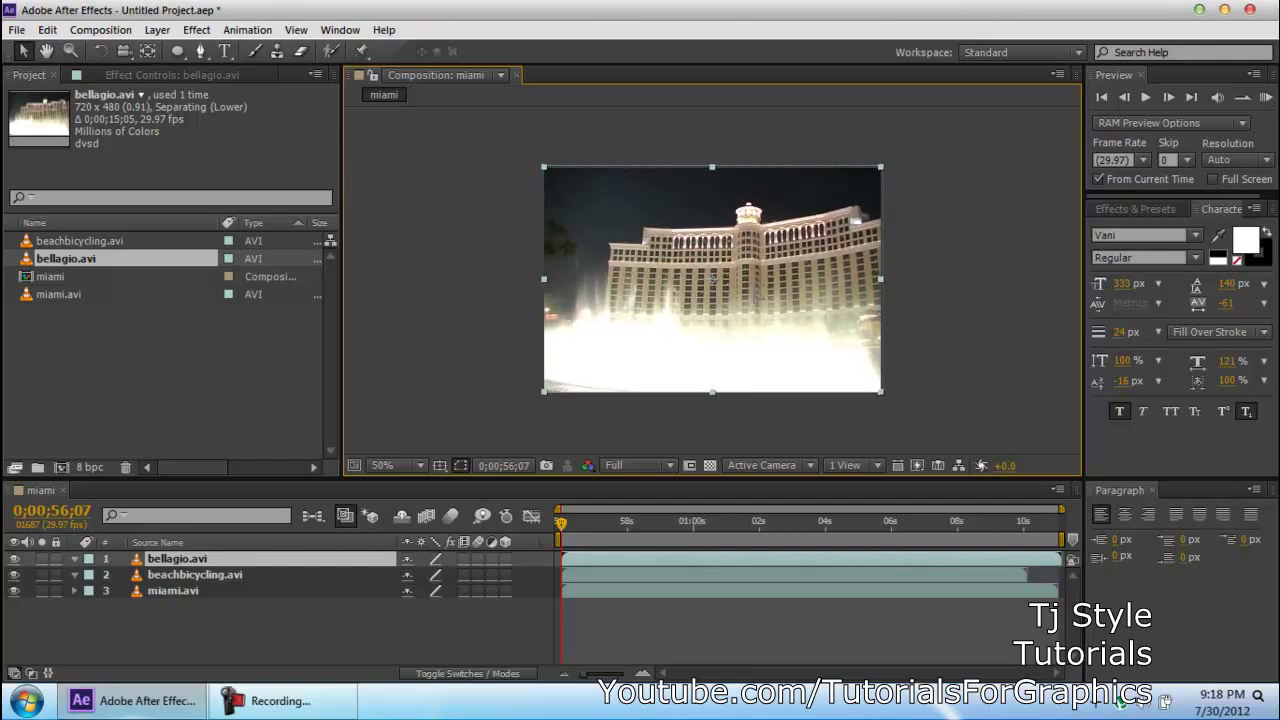
pyautogui.click(957, 258)
# Scrub through the first seconds of the bellagio.avi layer at 100% magnification to review its footage.
pyautogui.click(177, 557)
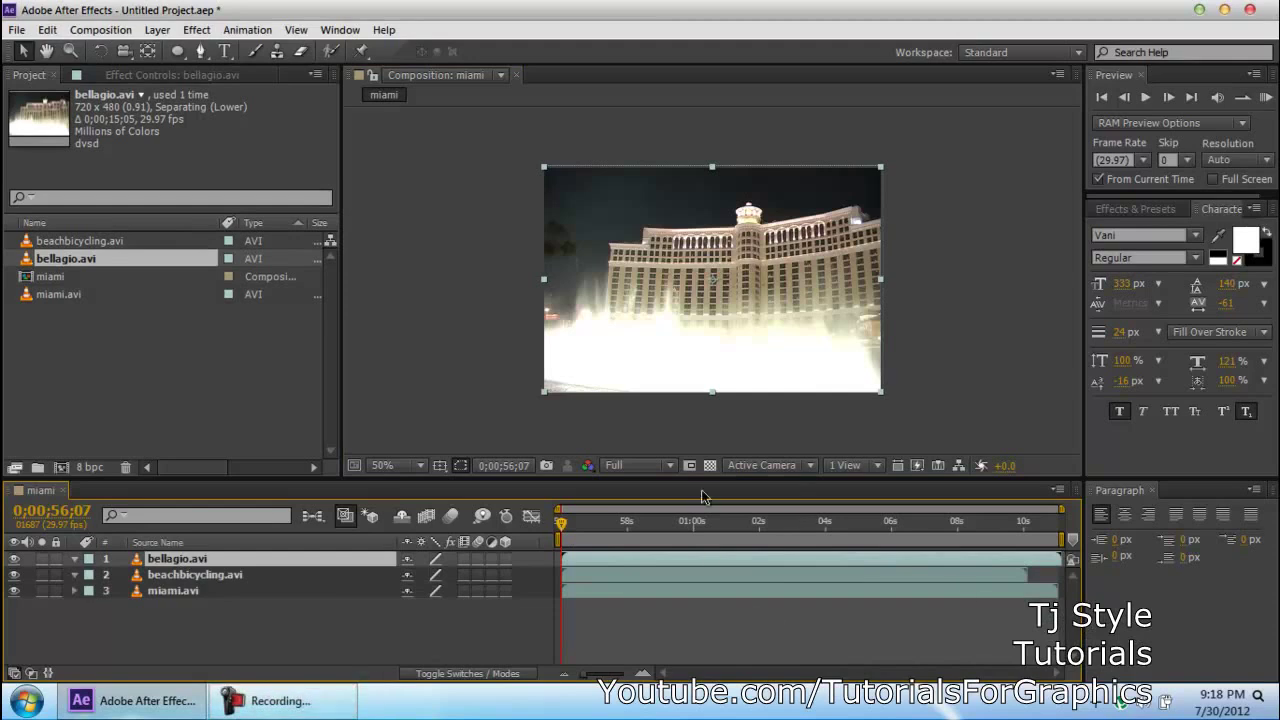
pyautogui.click(585, 524)
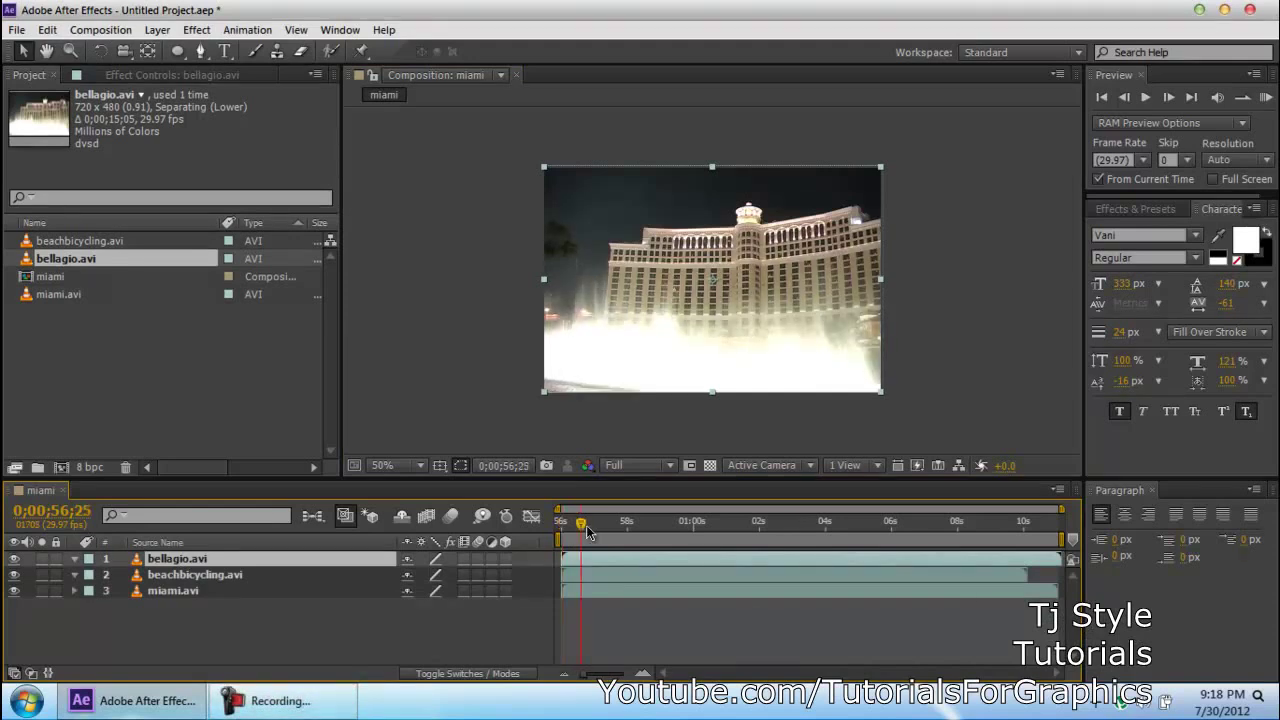
pyautogui.press('/')
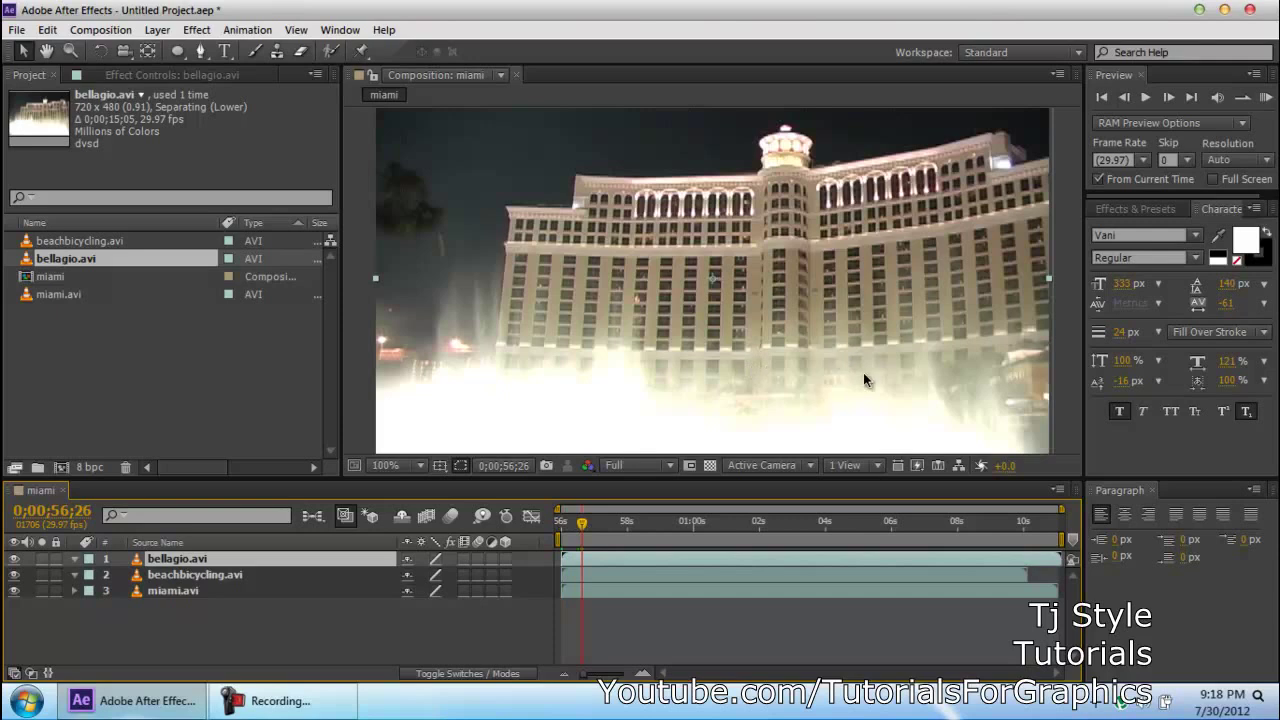
pyautogui.click(622, 524)
pyautogui.moveTo(641, 525); pyautogui.dragTo(600, 526)
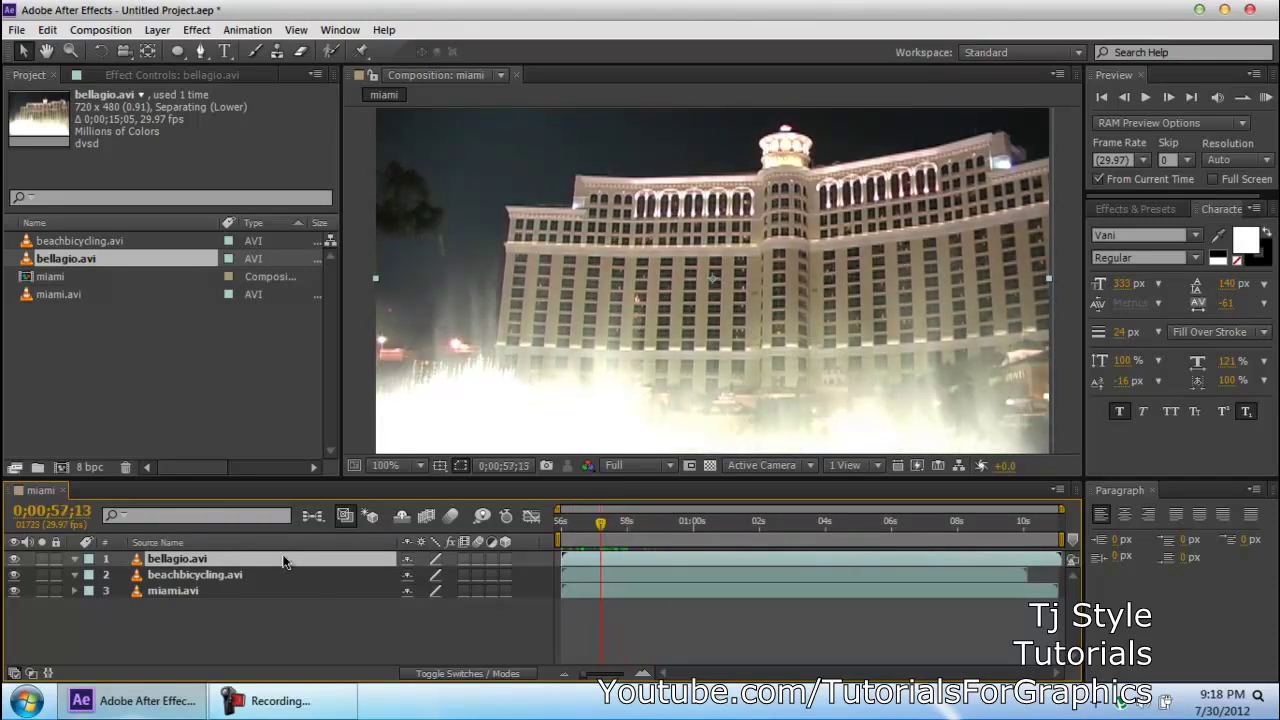
# Hide the bellagio.avi and beachbicycling.avi layers in turn to check the footage underneath, and show both again.
pyautogui.click(180, 575)
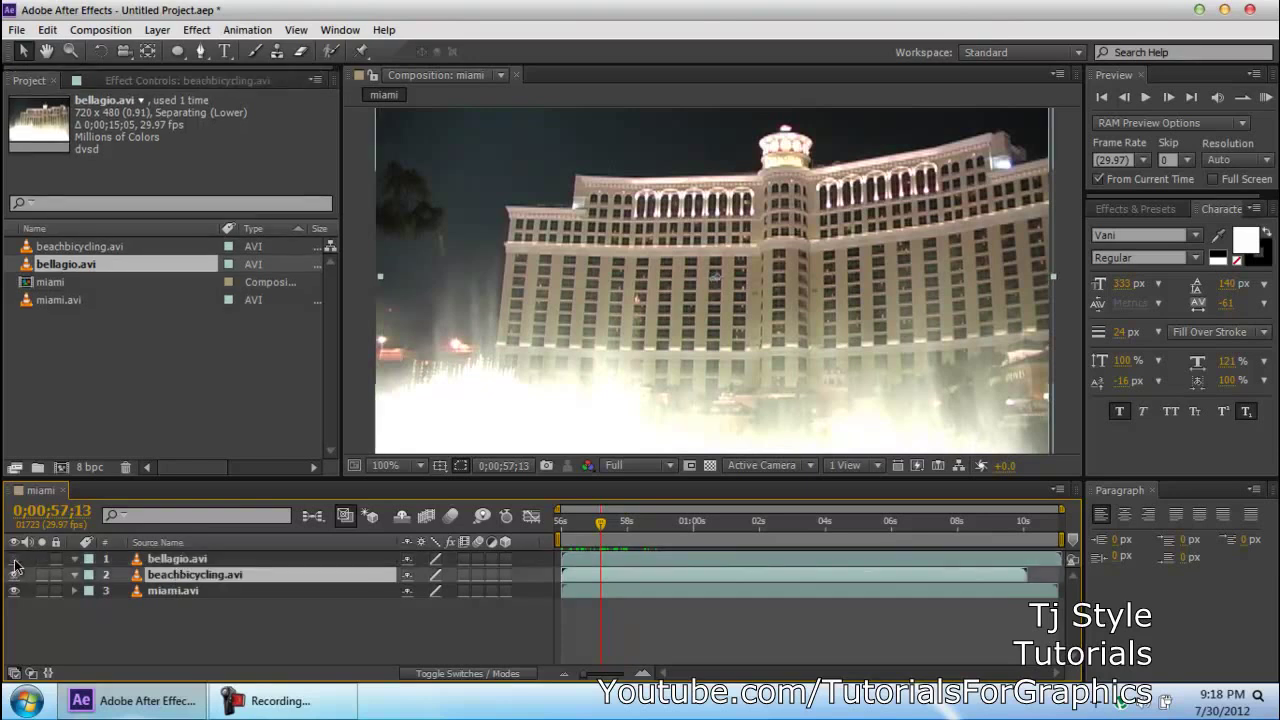
pyautogui.click(15, 559)
pyautogui.moveTo(607, 527); pyautogui.dragTo(581, 527)
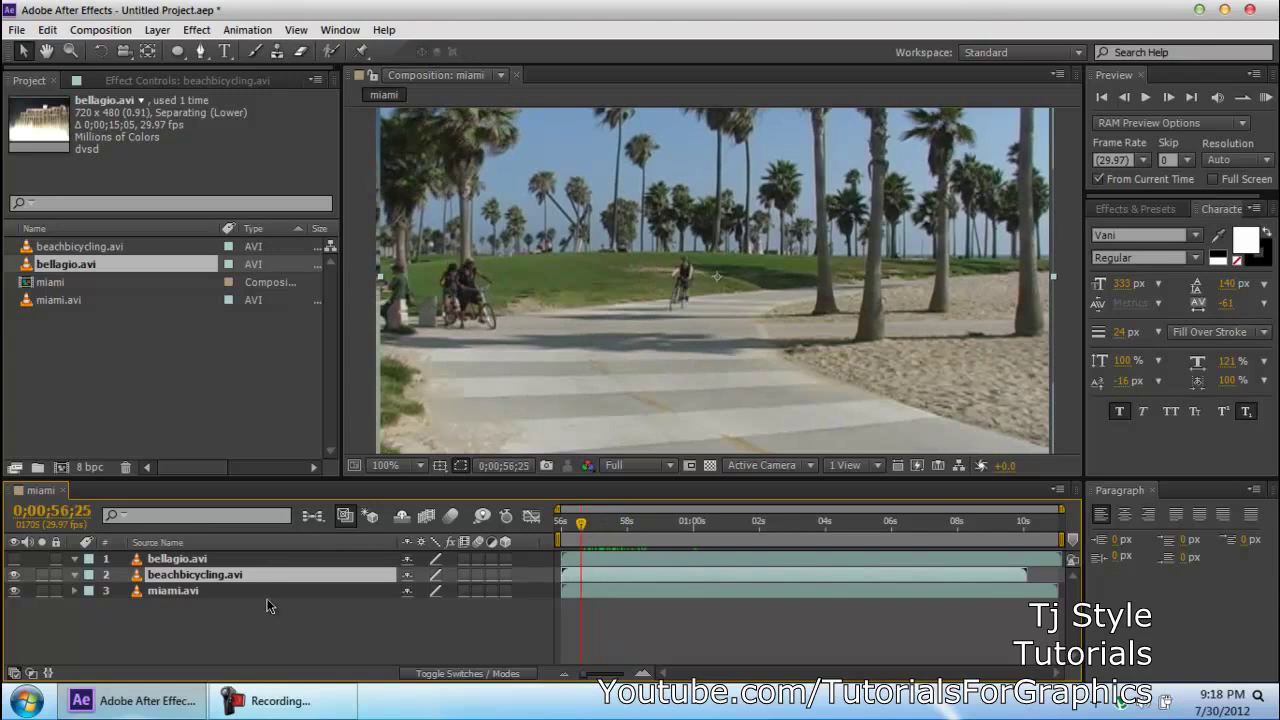
pyautogui.click(14, 575)
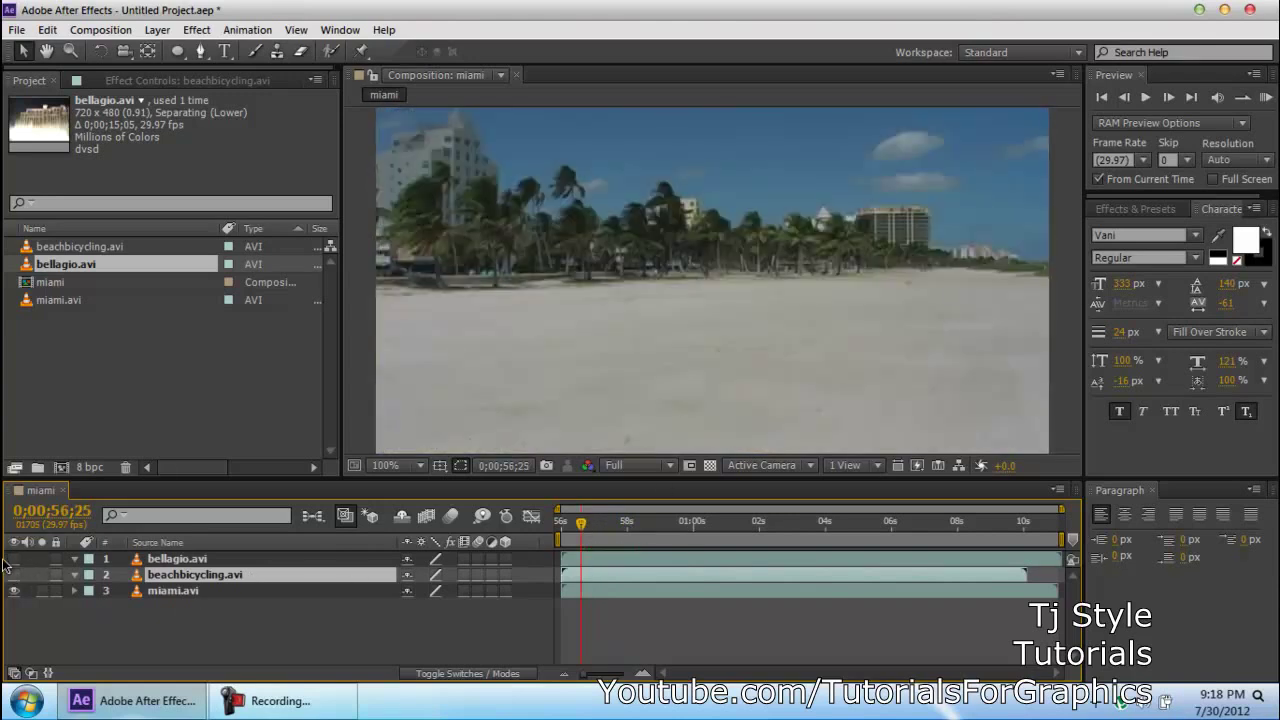
pyautogui.click(14, 575)
pyautogui.click(14, 558)
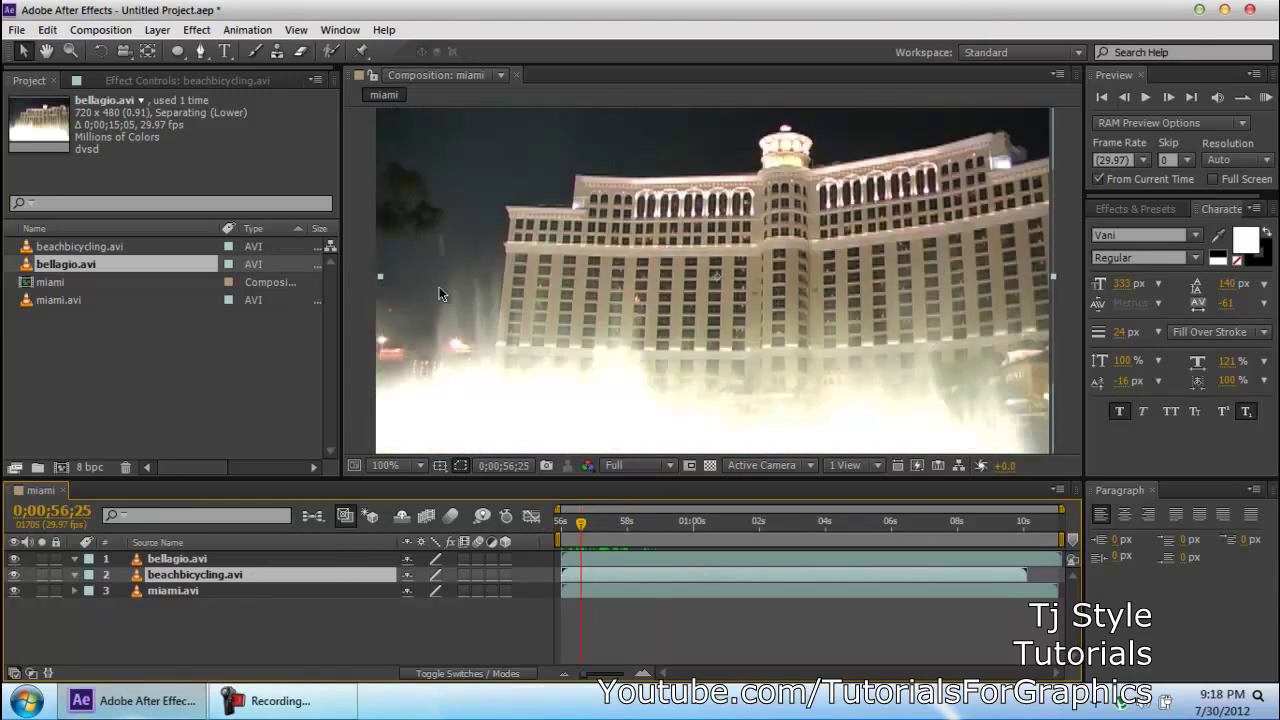
# Try to start a Pen tool mask on the beachbicycling.avi layer at the top edge of the frame.
pyautogui.press('g')
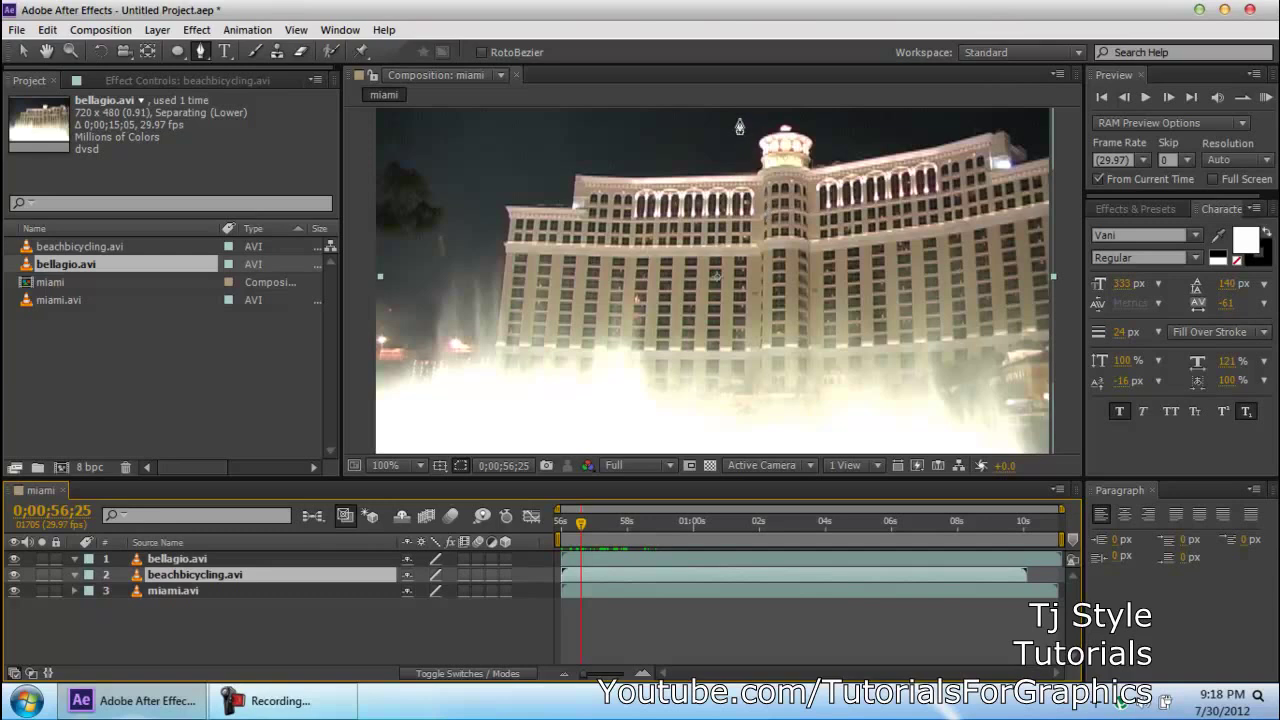
pyautogui.scroll(-1, 712, 120)
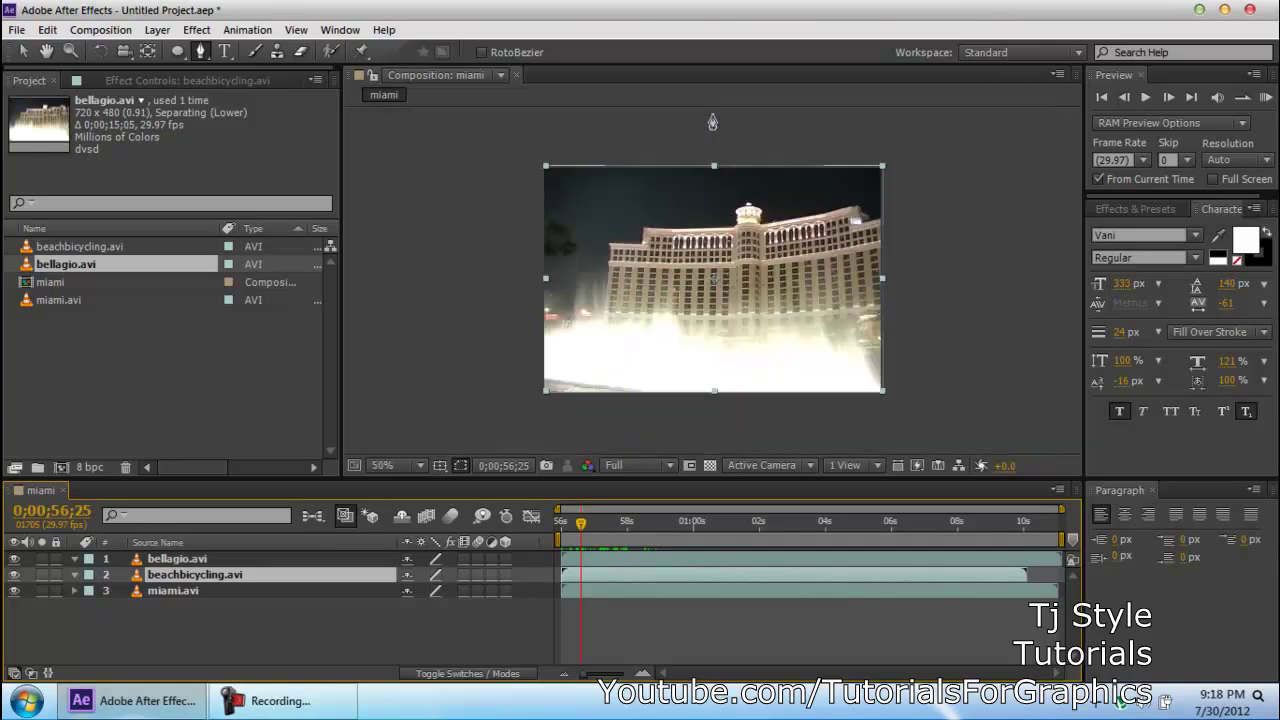
pyautogui.click(722, 168)
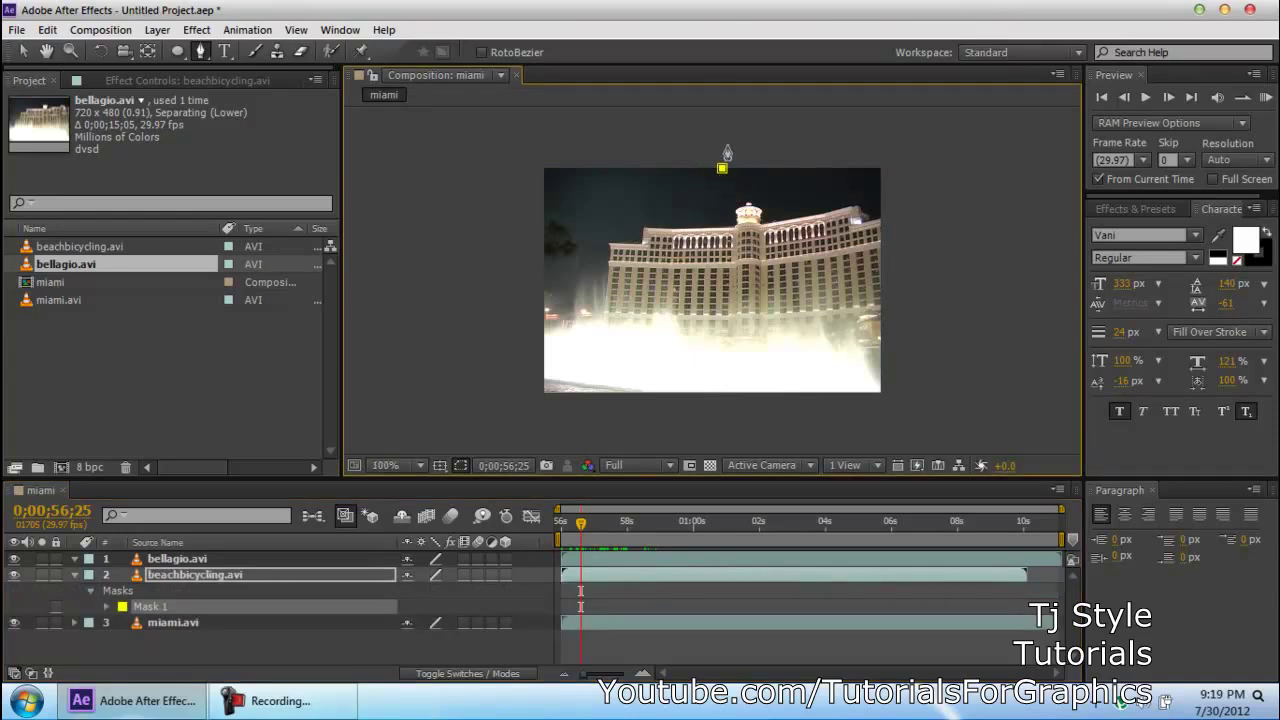
pyautogui.scroll(1, 727, 155)
pyautogui.scroll(1, 716, 354)
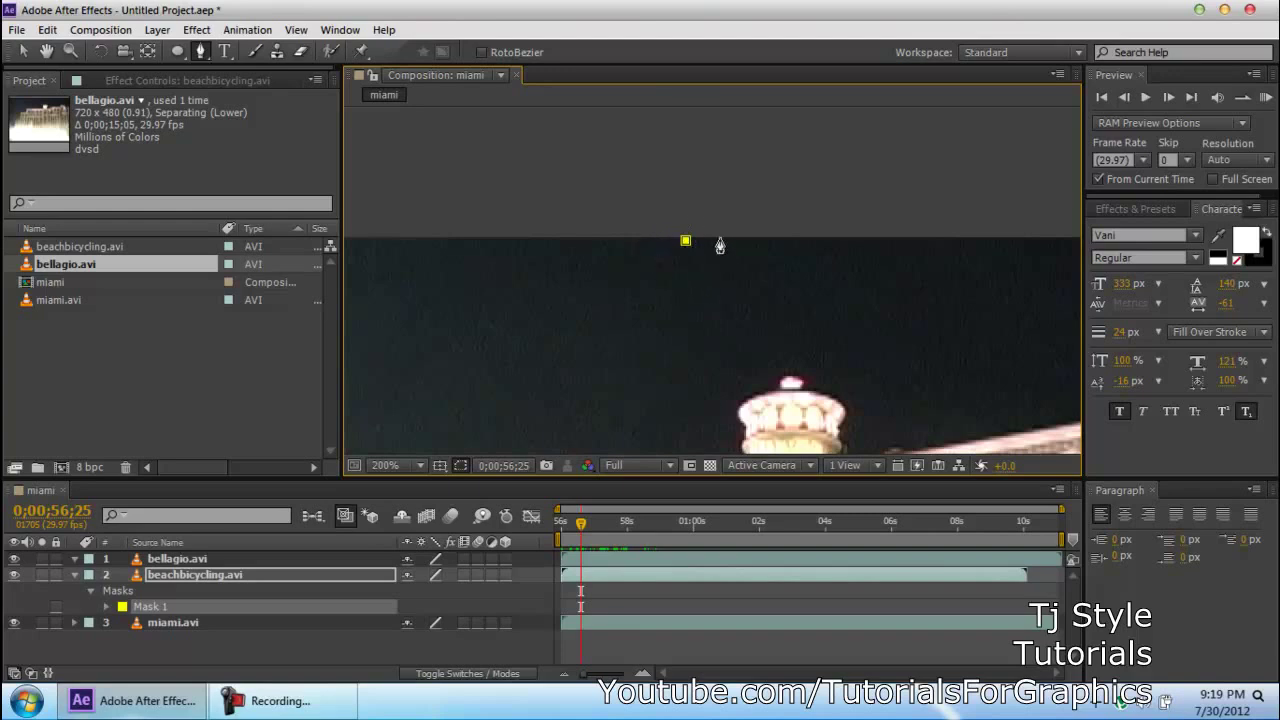
pyautogui.scroll(-3, 636, 372)
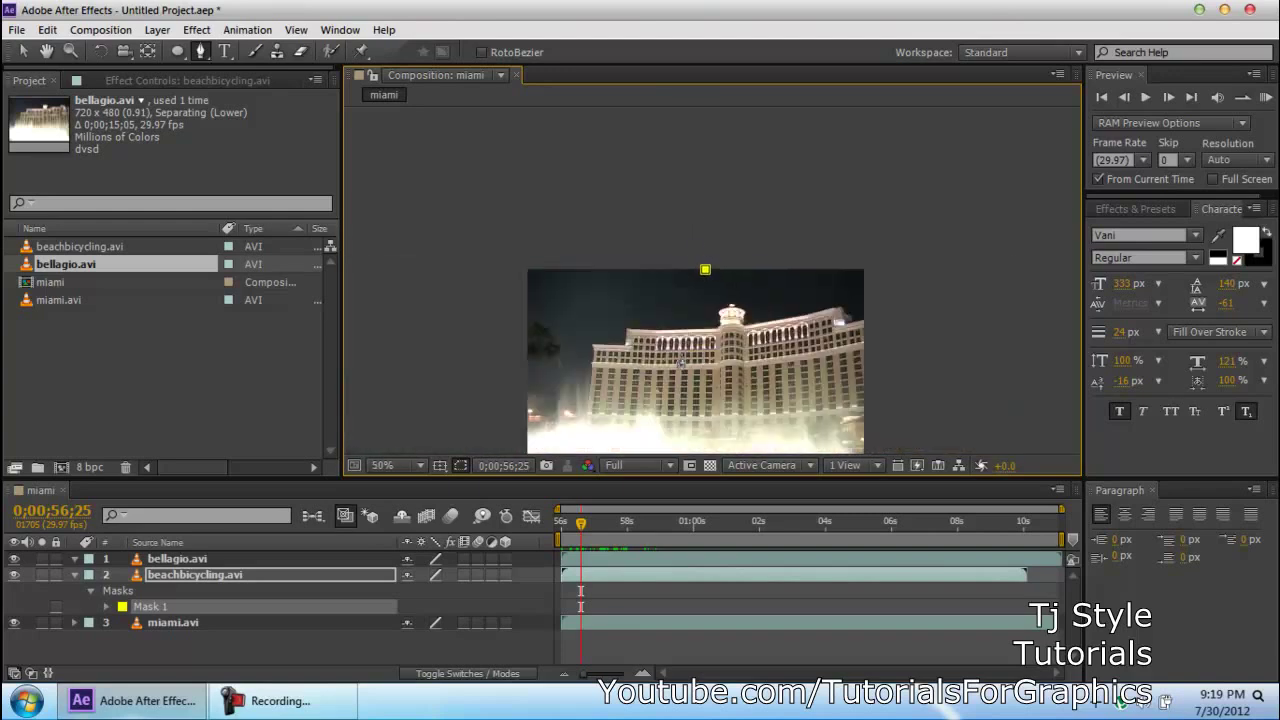
pyautogui.scroll(1, 700, 360)
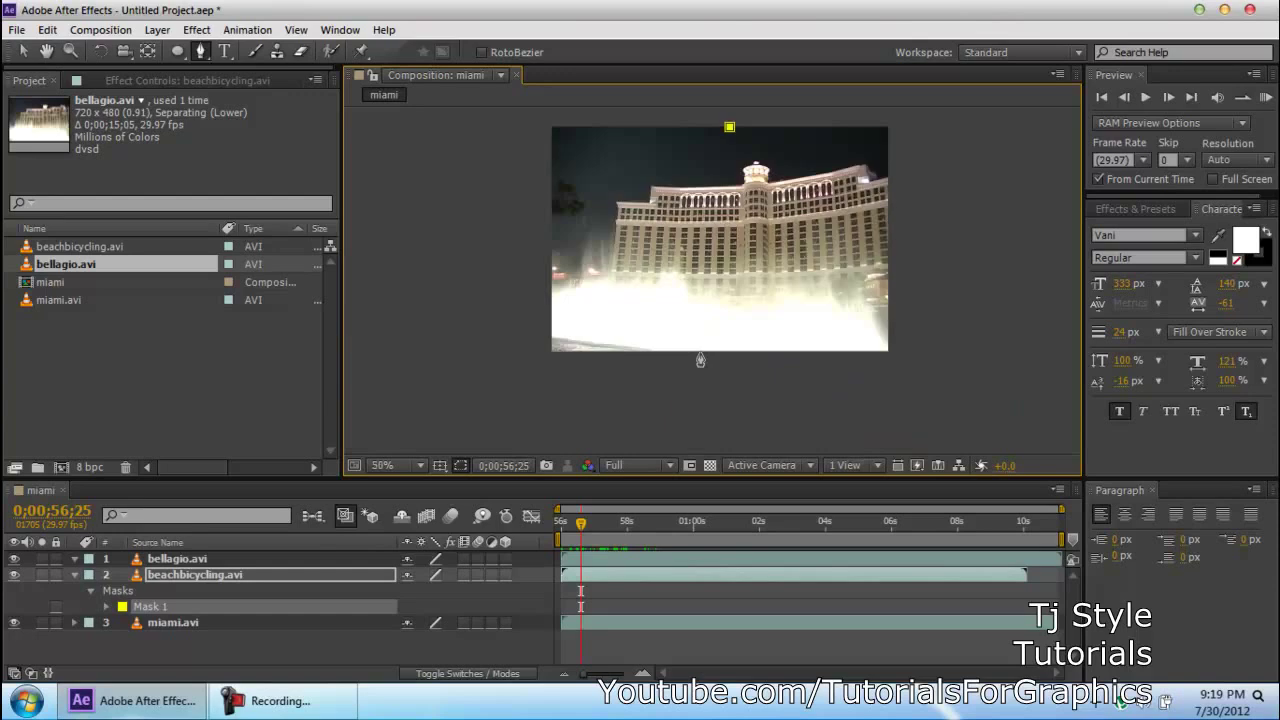
pyautogui.click(385, 465)
pyautogui.click(440, 146)
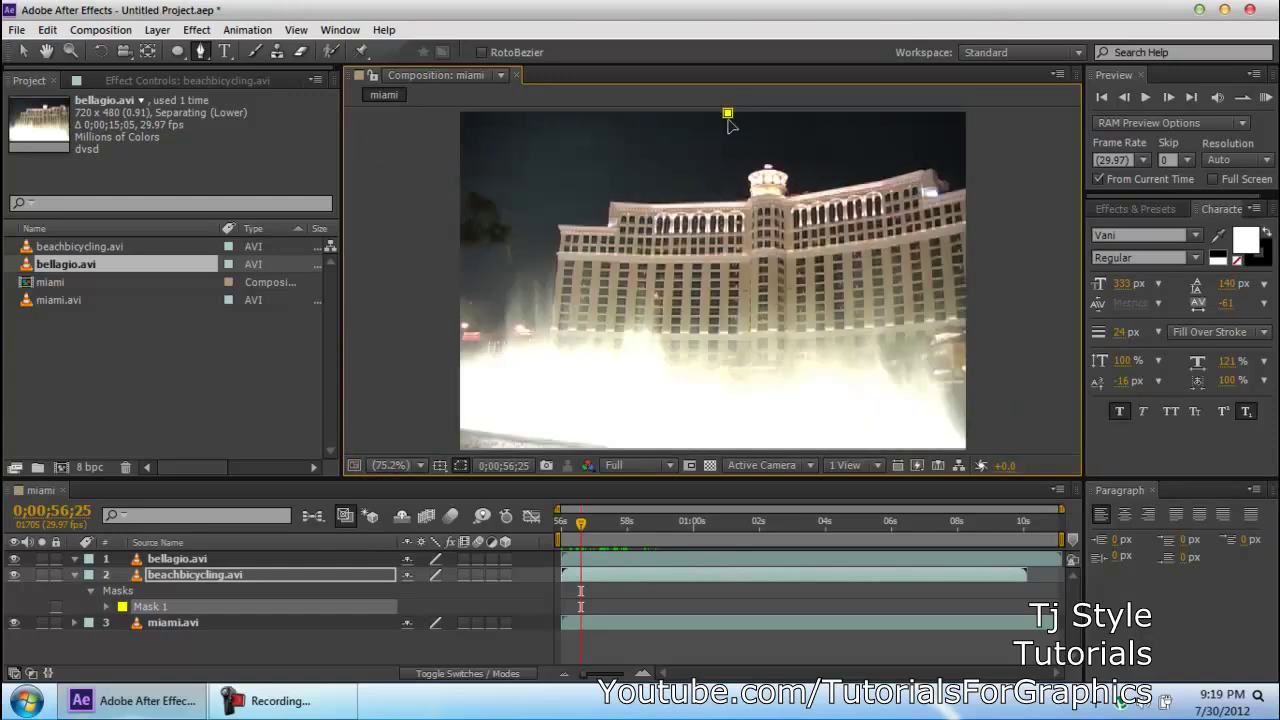
pyautogui.hotkey('ctrl', 'z')
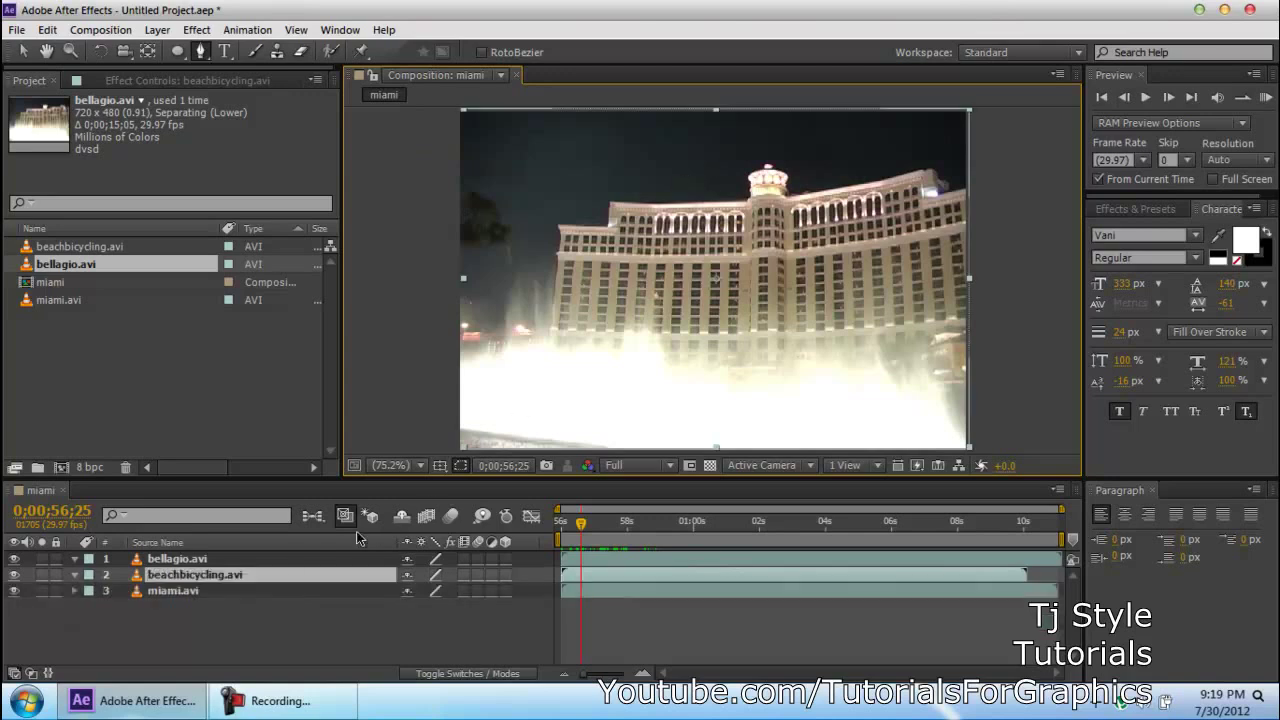
# With no layer selected, draw a red U-shaped polygon with straight segments over the hotel using the Pen tool, as a new shape layer.
pyautogui.click(207, 650)
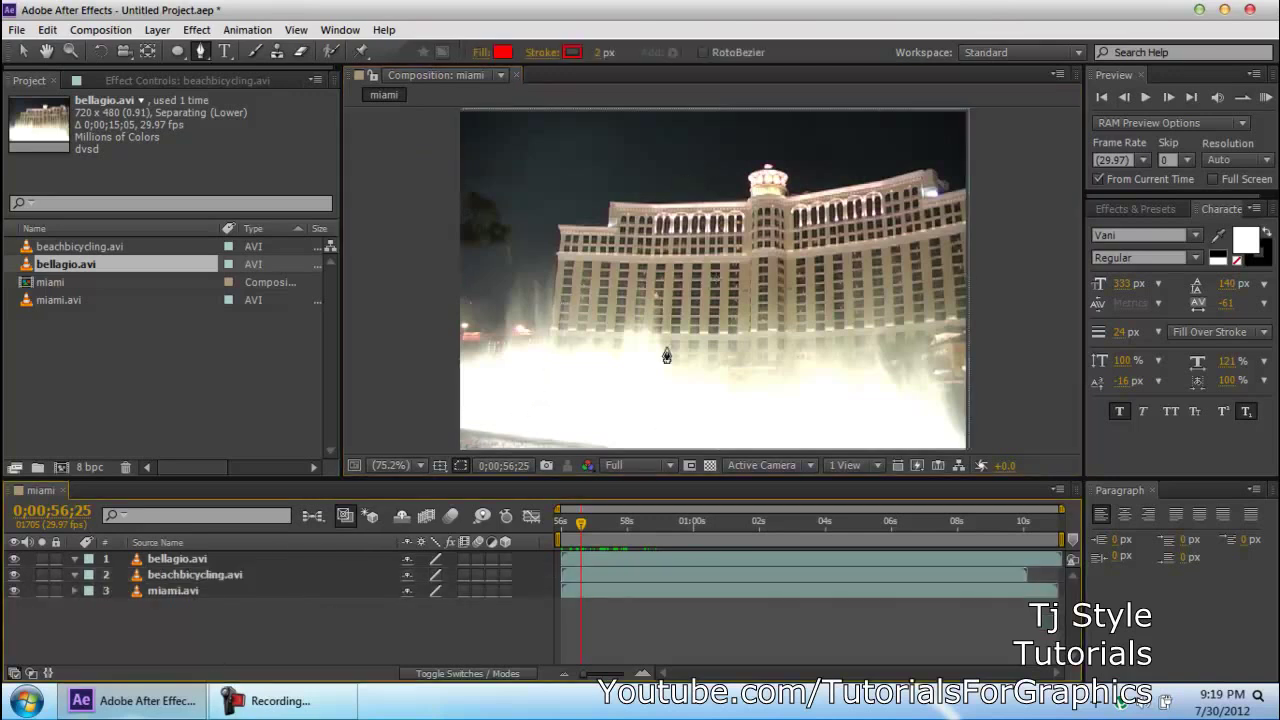
pyautogui.click(673, 237)
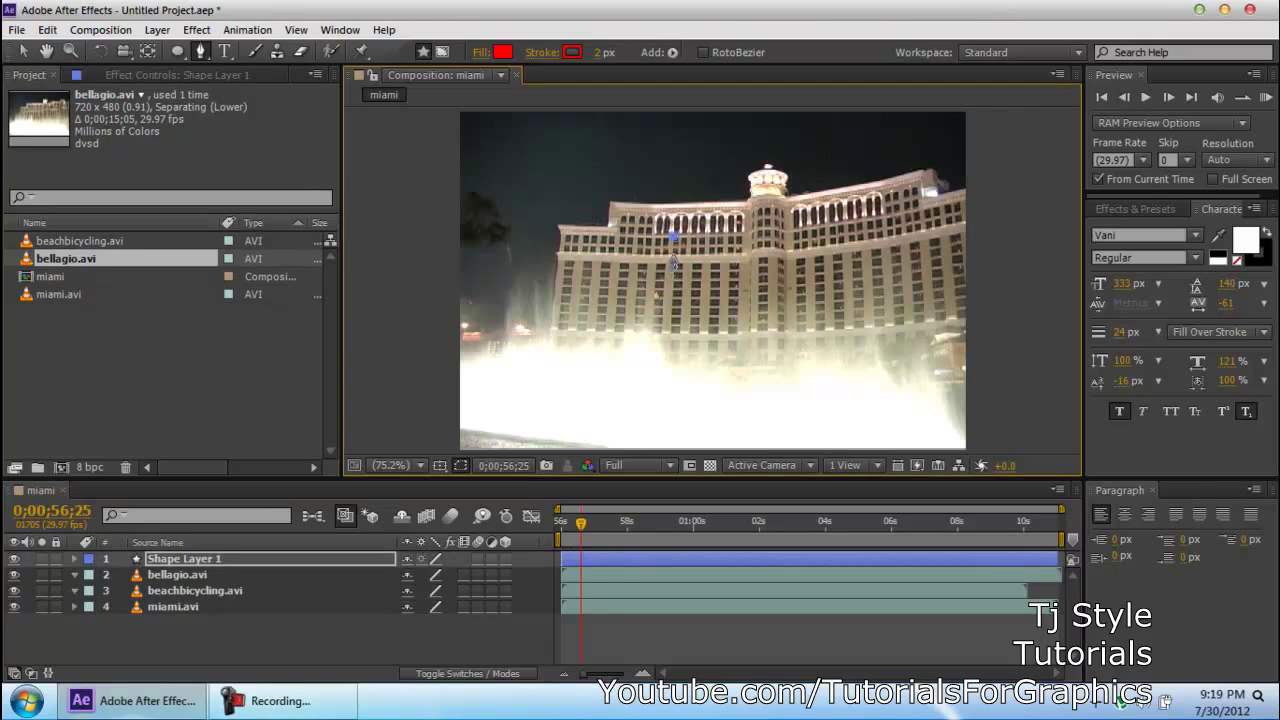
pyautogui.click(638, 143)
pyautogui.click(550, 176)
pyautogui.click(521, 214)
pyautogui.click(501, 293)
pyautogui.click(648, 340)
pyautogui.click(760, 285)
pyautogui.click(815, 198)
pyautogui.click(784, 153)
pyautogui.click(760, 117)
pyautogui.click(709, 163)
pyautogui.click(722, 242)
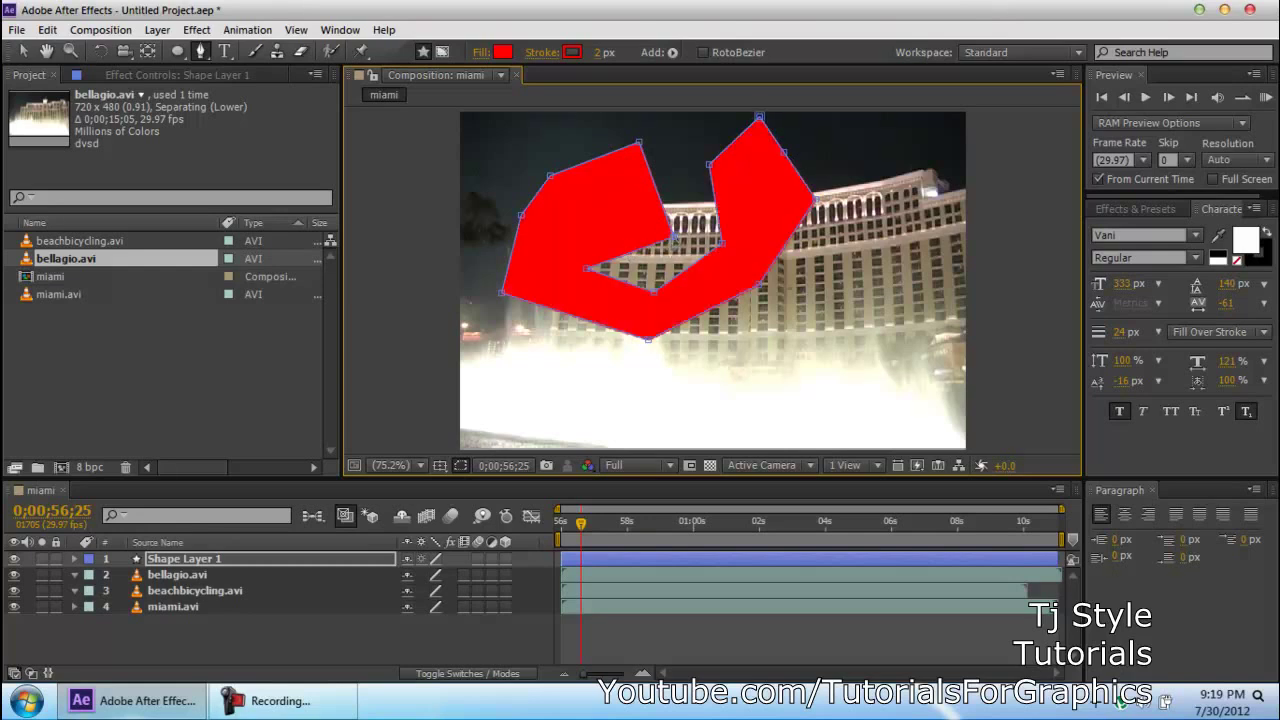
# Delete Shape Layer 1 with the red polygon from the composition.
pyautogui.click(190, 559)
pyautogui.click(267, 714)
pyautogui.click(268, 710)
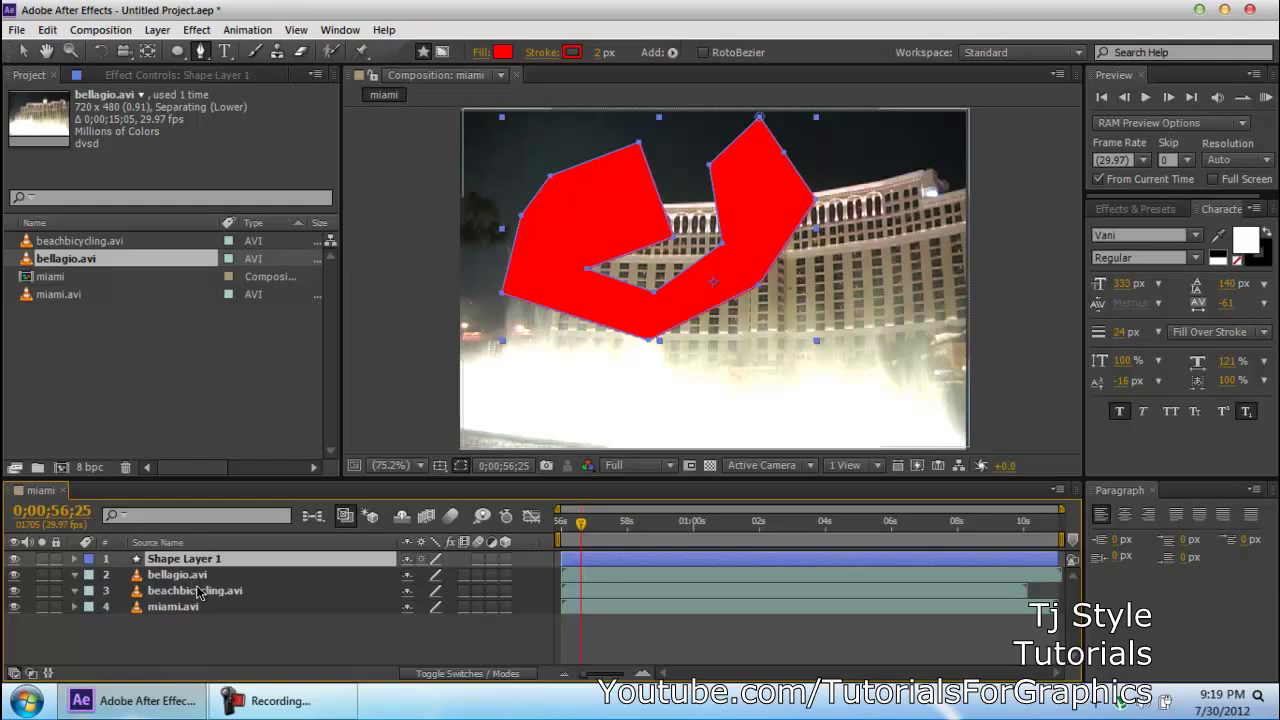
pyautogui.press('Delete')
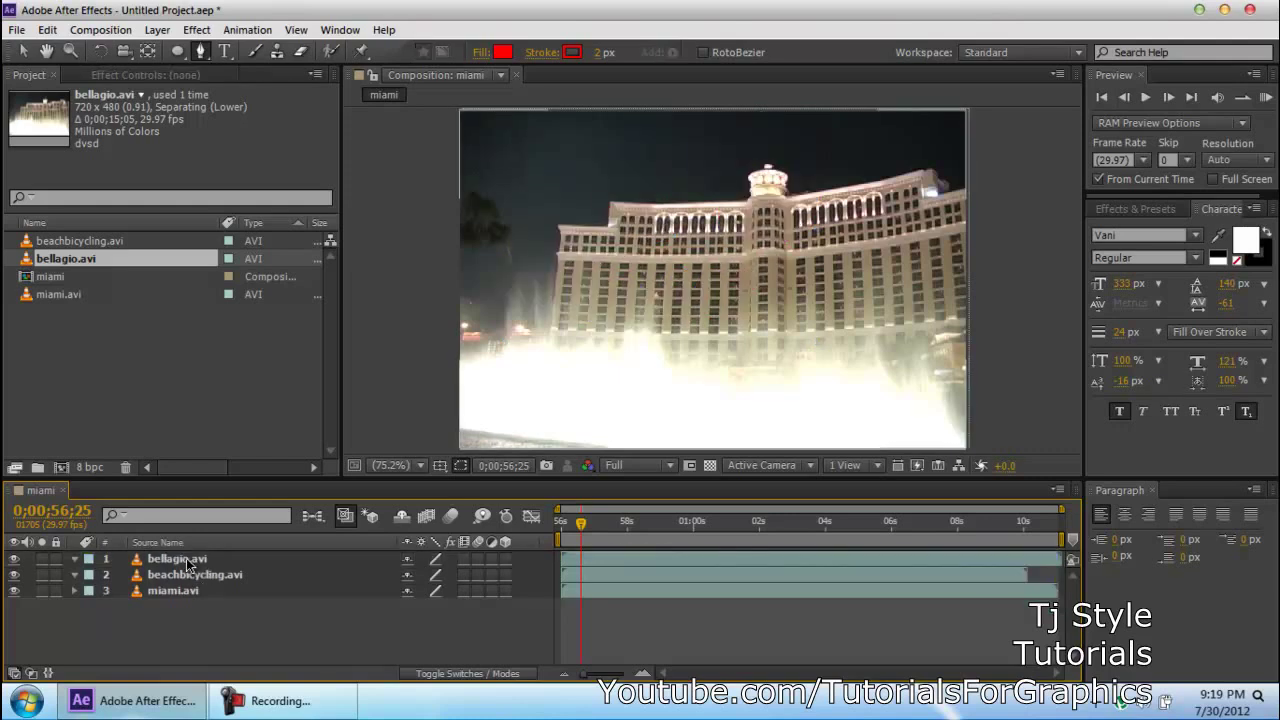
# Draw a closed triangular Pen tool mask on the bellagio.avi layer, from the frame's top edge to its two lower corners.
pyautogui.click(187, 562)
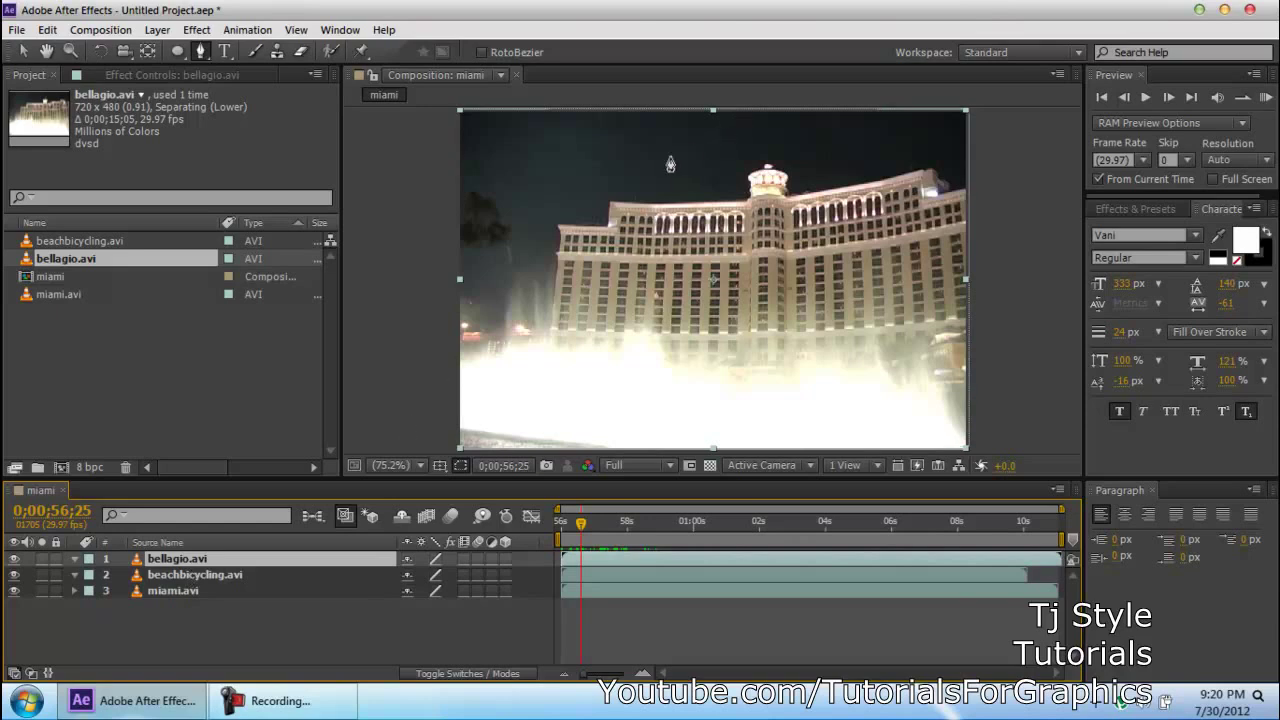
pyautogui.click(727, 112)
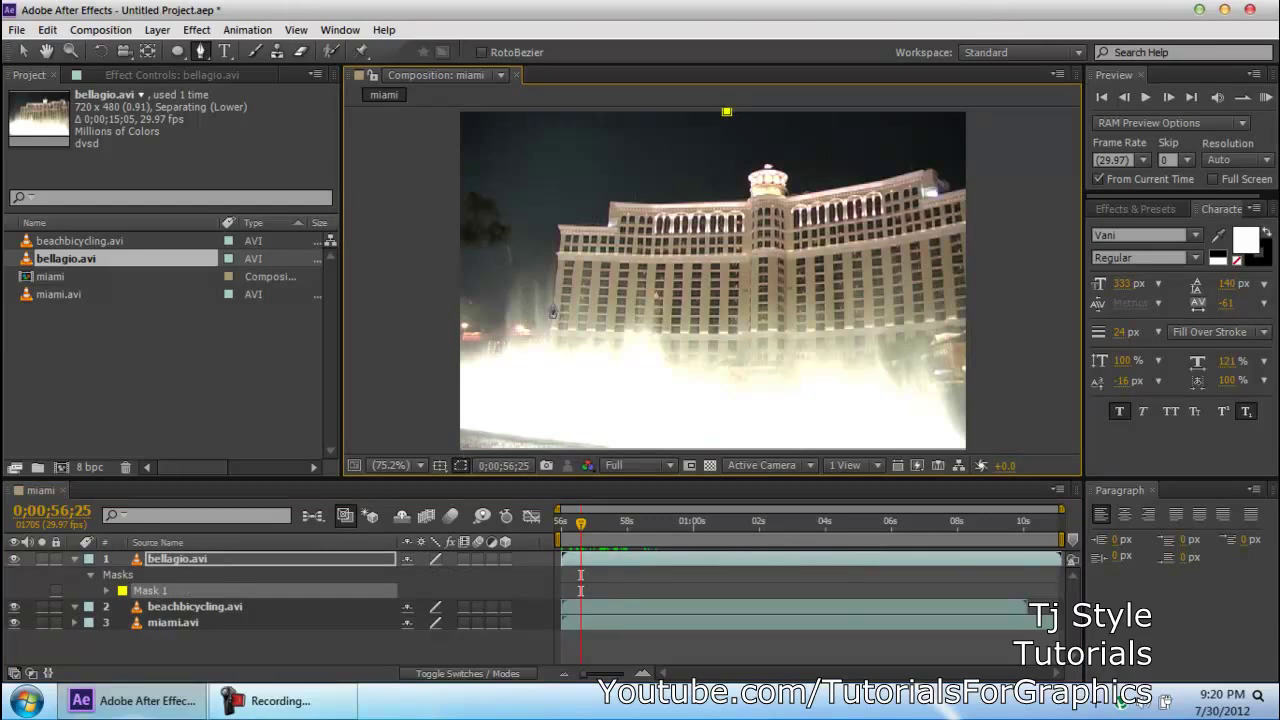
pyautogui.click(461, 447)
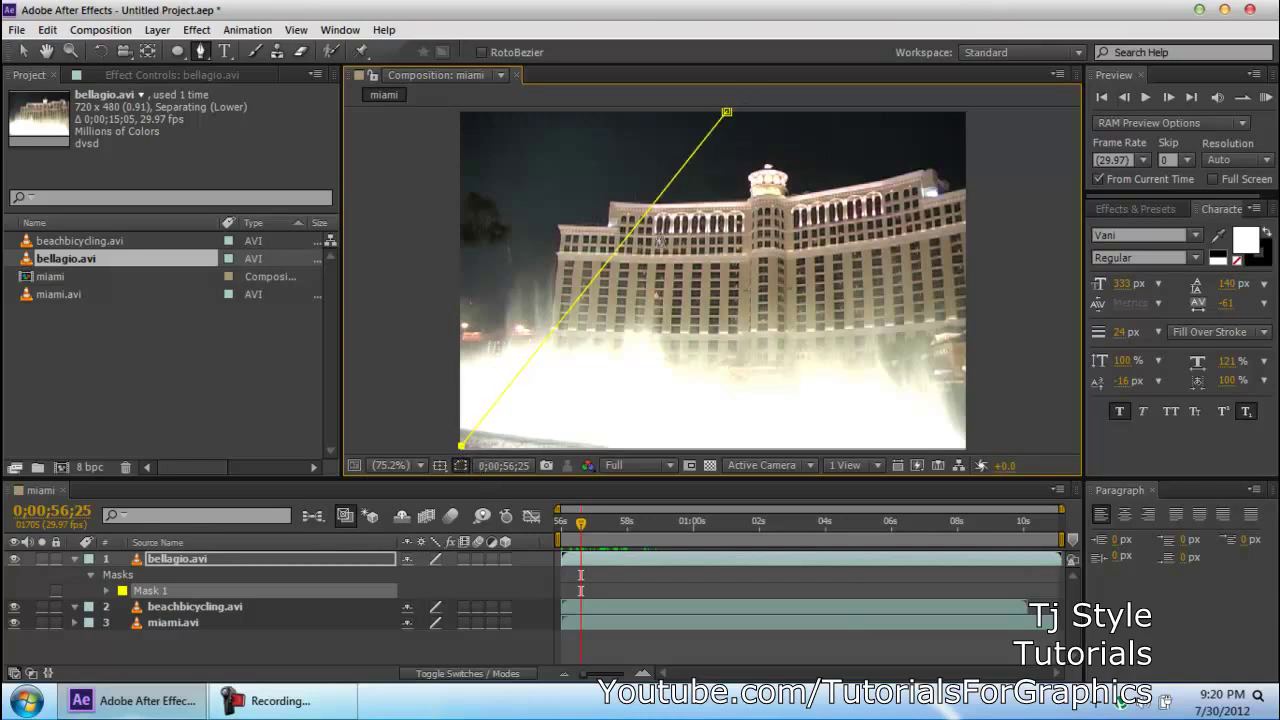
pyautogui.click(958, 445)
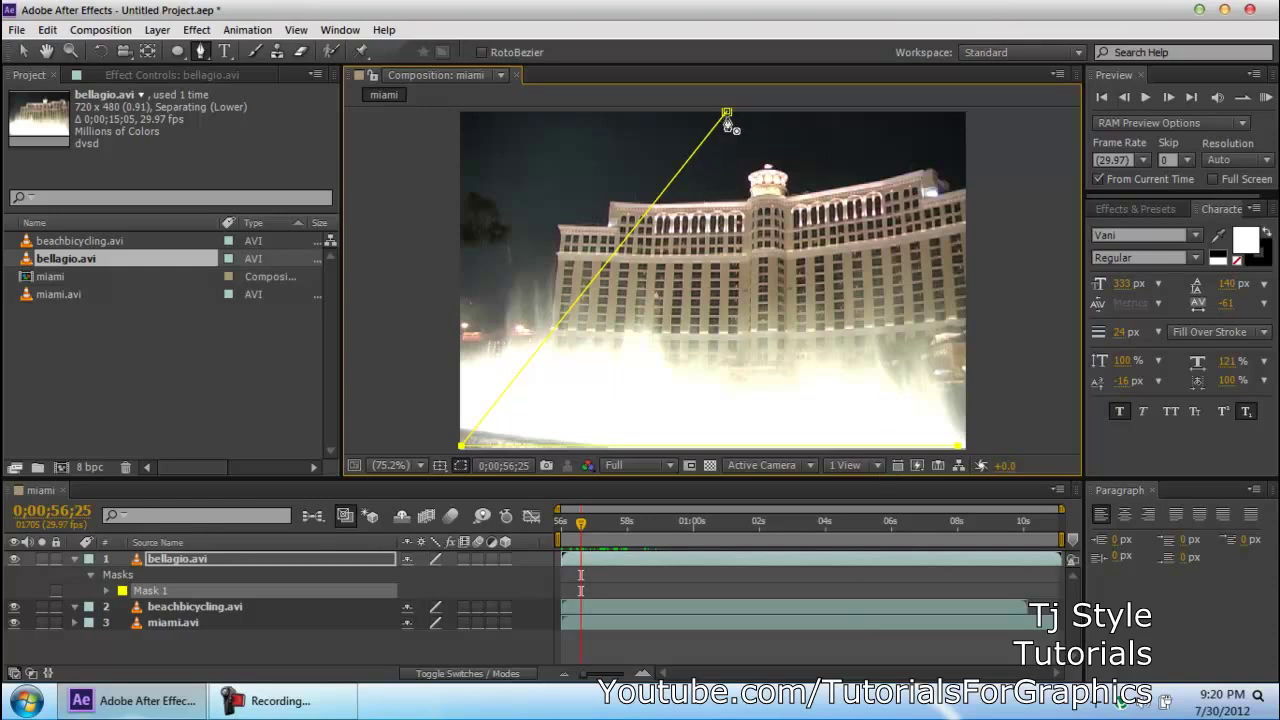
pyautogui.scroll(1, 729, 117)
pyautogui.scroll(2, 745, 230)
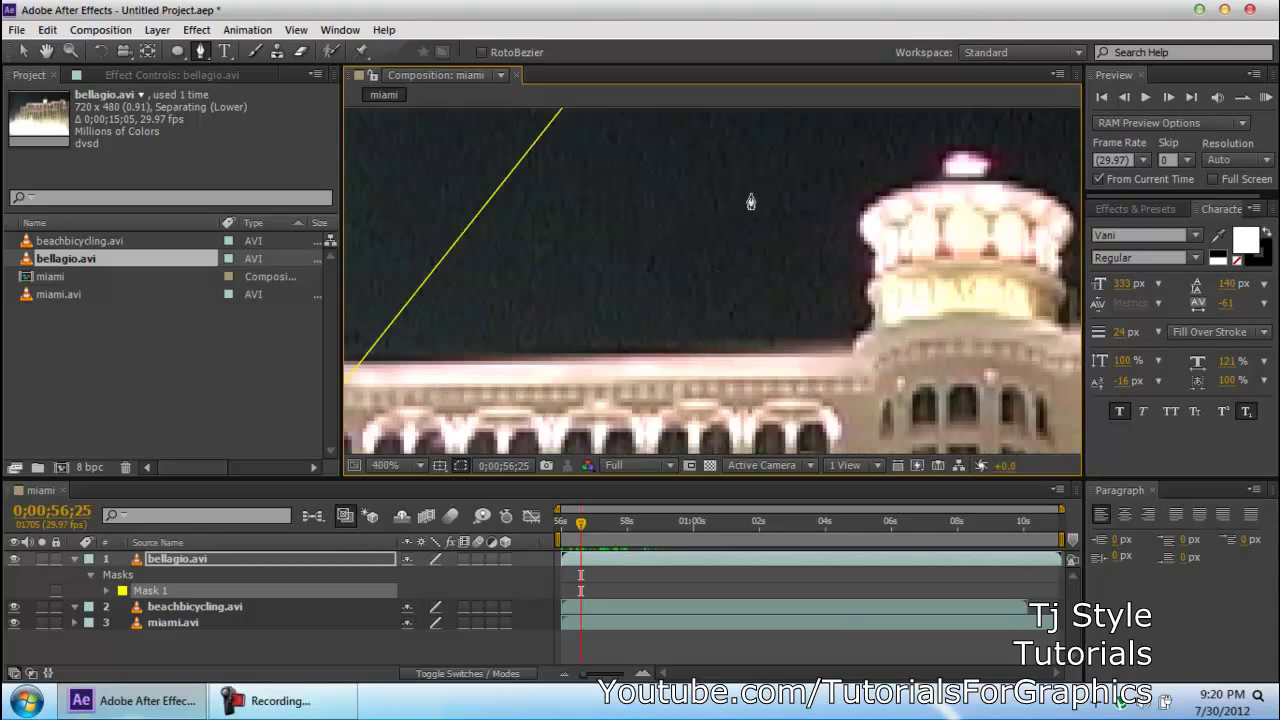
pyautogui.press('space')
pyautogui.moveTo(751, 191); pyautogui.dragTo(763, 399)
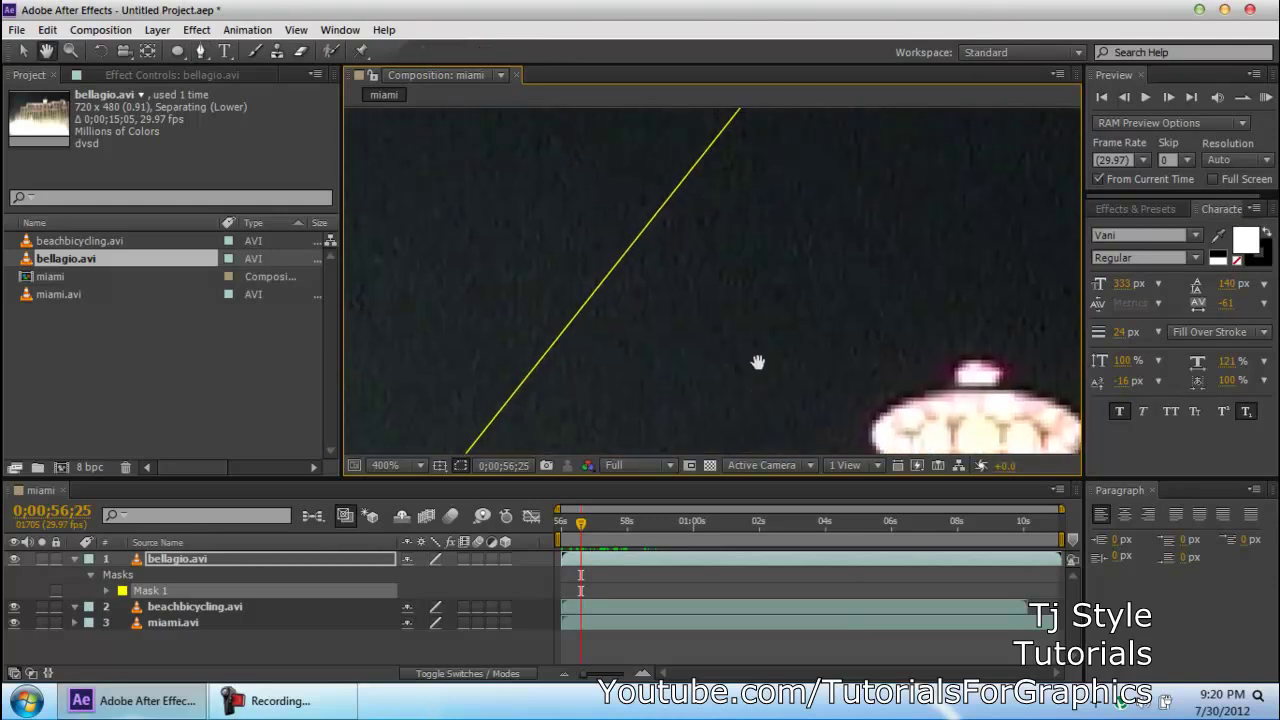
pyautogui.moveTo(786, 183); pyautogui.dragTo(683, 337)
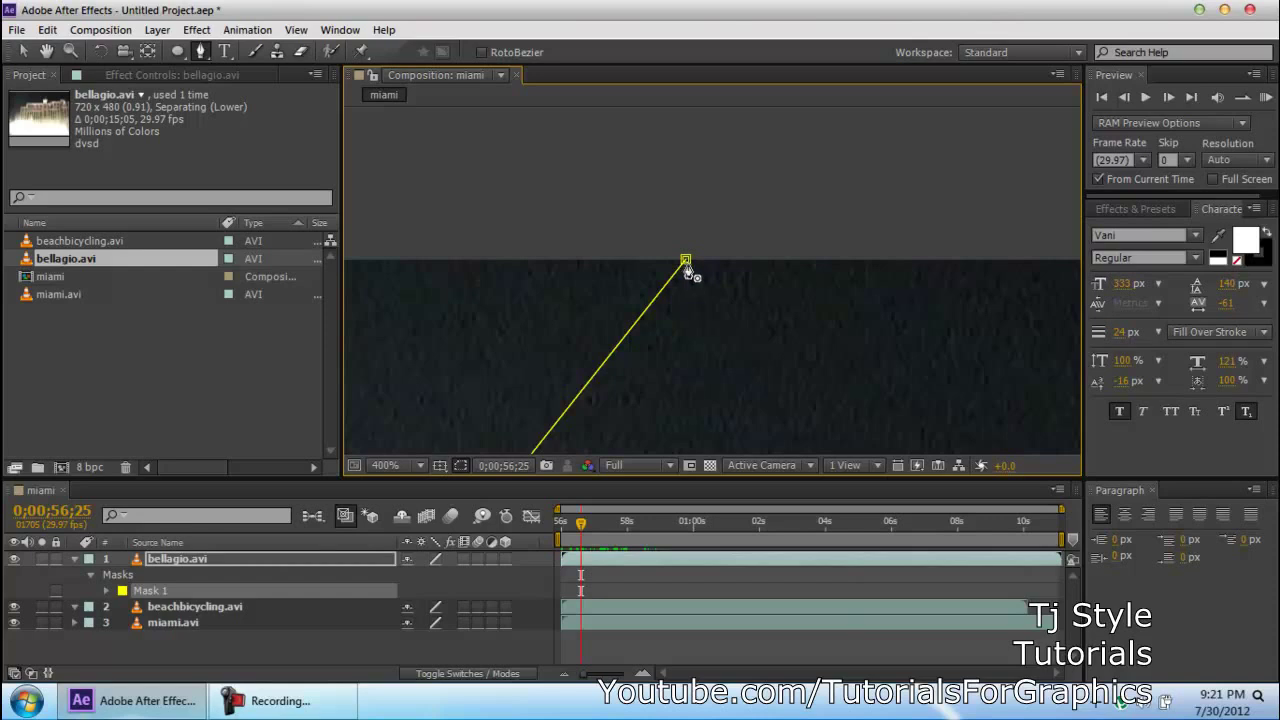
pyautogui.click(686, 261)
# Fit the composition view up to 100% and examine the triangular mask over the beach footage.
pyautogui.press(',')
pyautogui.press(',')
pyautogui.press(',')
pyautogui.press(',')
pyautogui.press(',')
pyautogui.press(',')
pyautogui.press(',')
pyautogui.press(',')
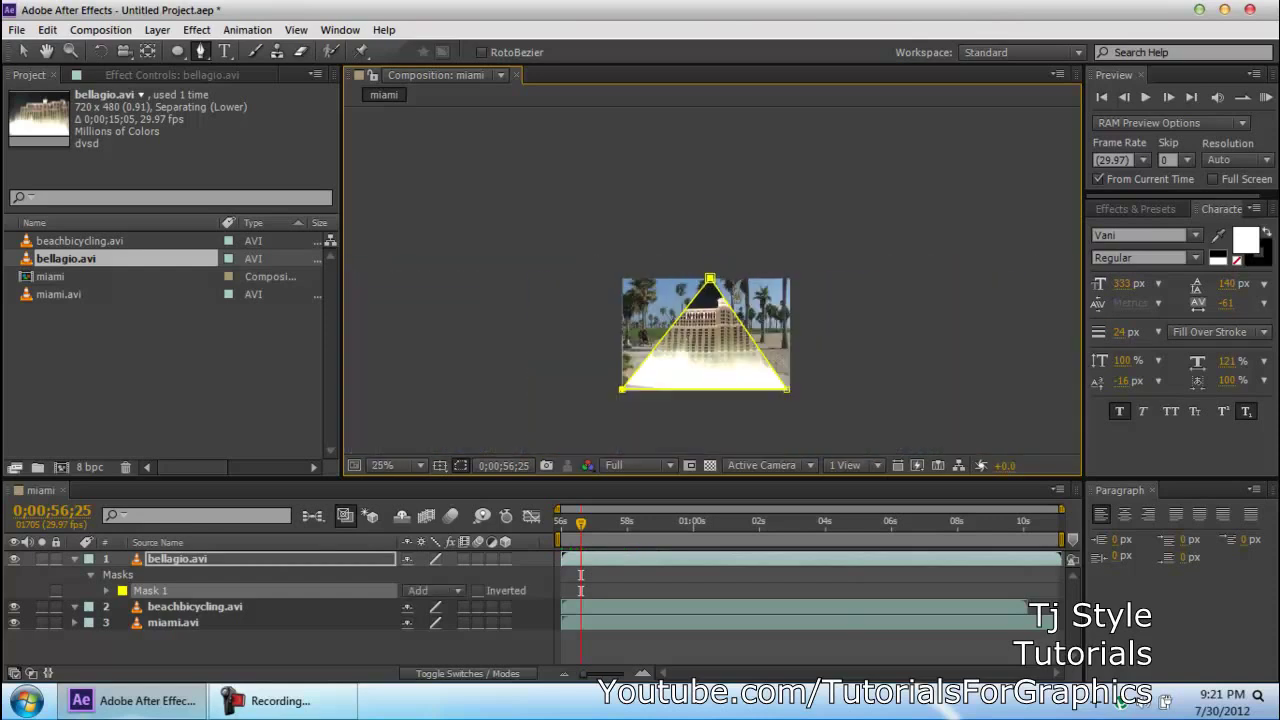
pyautogui.press('.')
pyautogui.press('.')
pyautogui.press('.')
pyautogui.press('.')
pyautogui.moveTo(727, 345); pyautogui.dragTo(737, 227)
pyautogui.press(',')
pyautogui.click(383, 465)
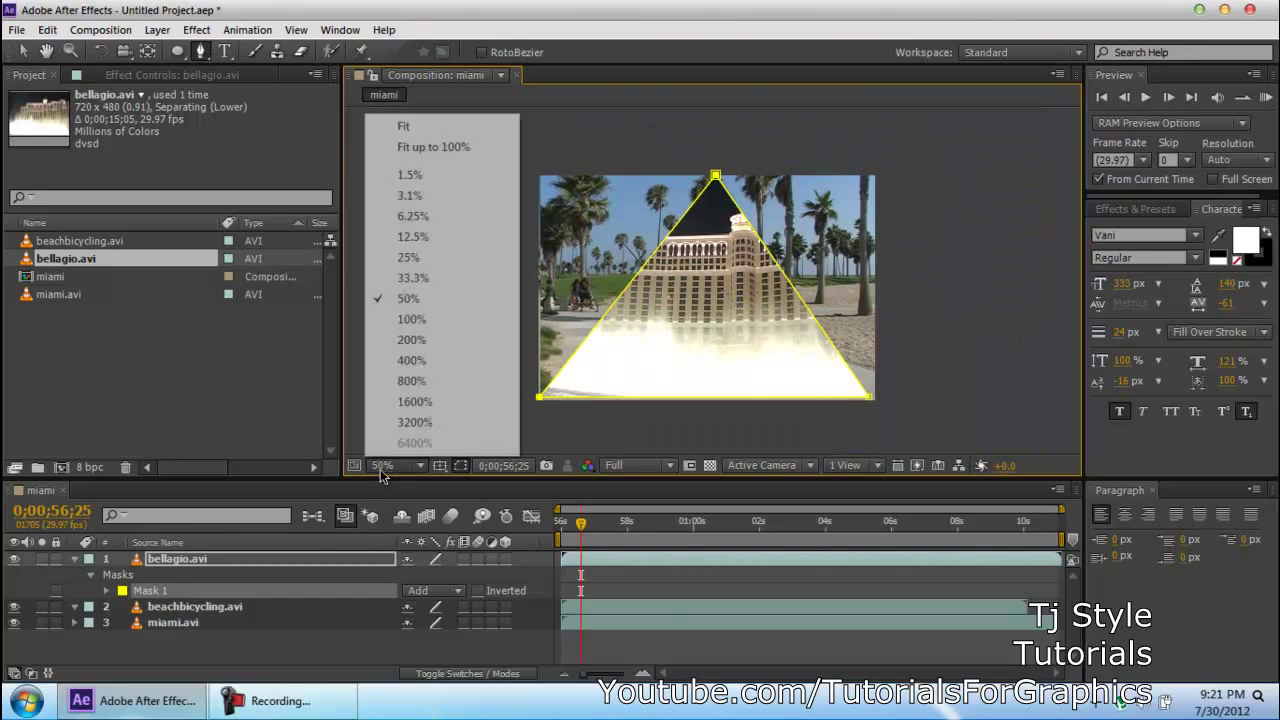
pyautogui.click(433, 147)
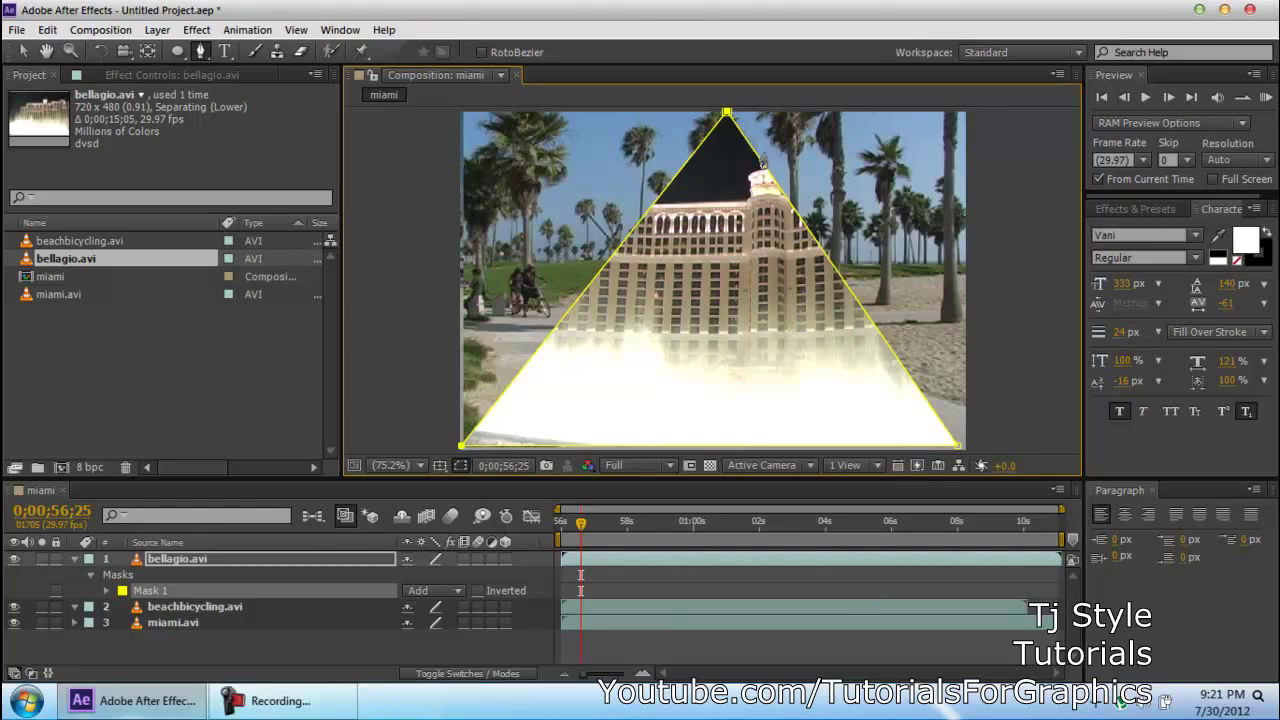
# Draw a second closed Pen tool mask on the bellagio.avi layer, an irregular seven-point polygon across the hotel's upper floors and roof.
pyautogui.click(199, 607)
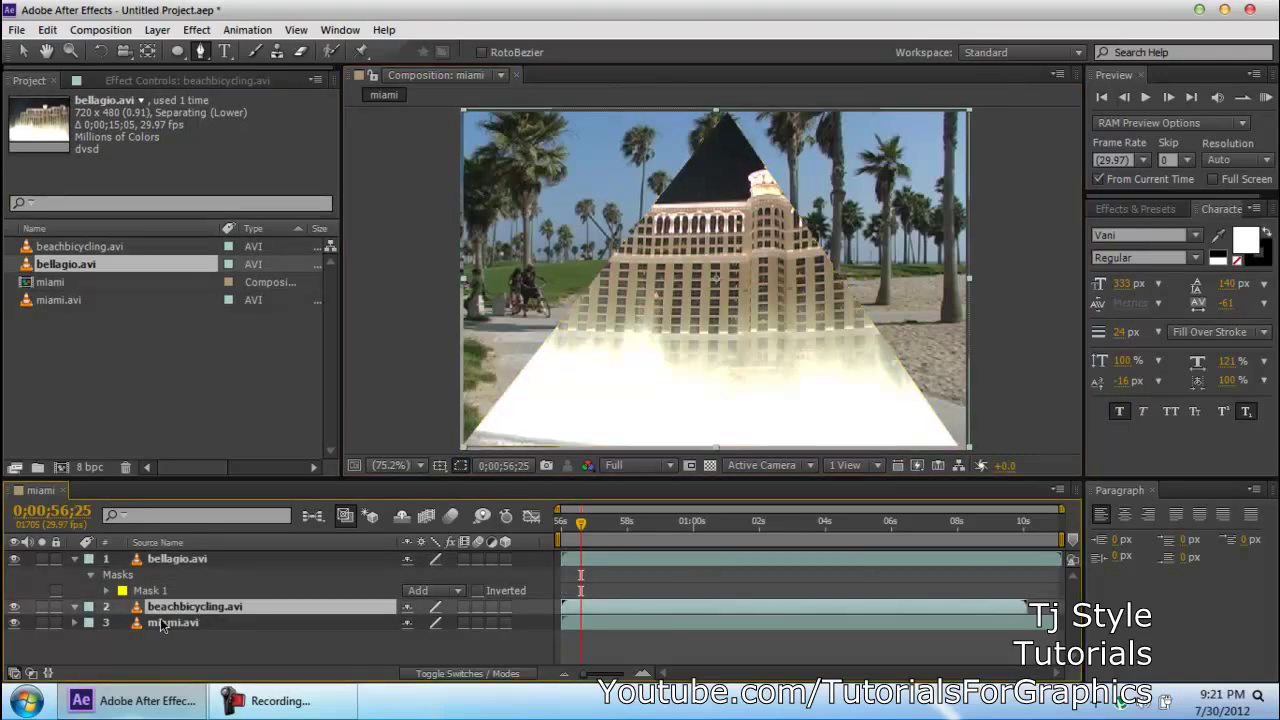
pyautogui.click(333, 712)
pyautogui.click(333, 712)
pyautogui.click(113, 592)
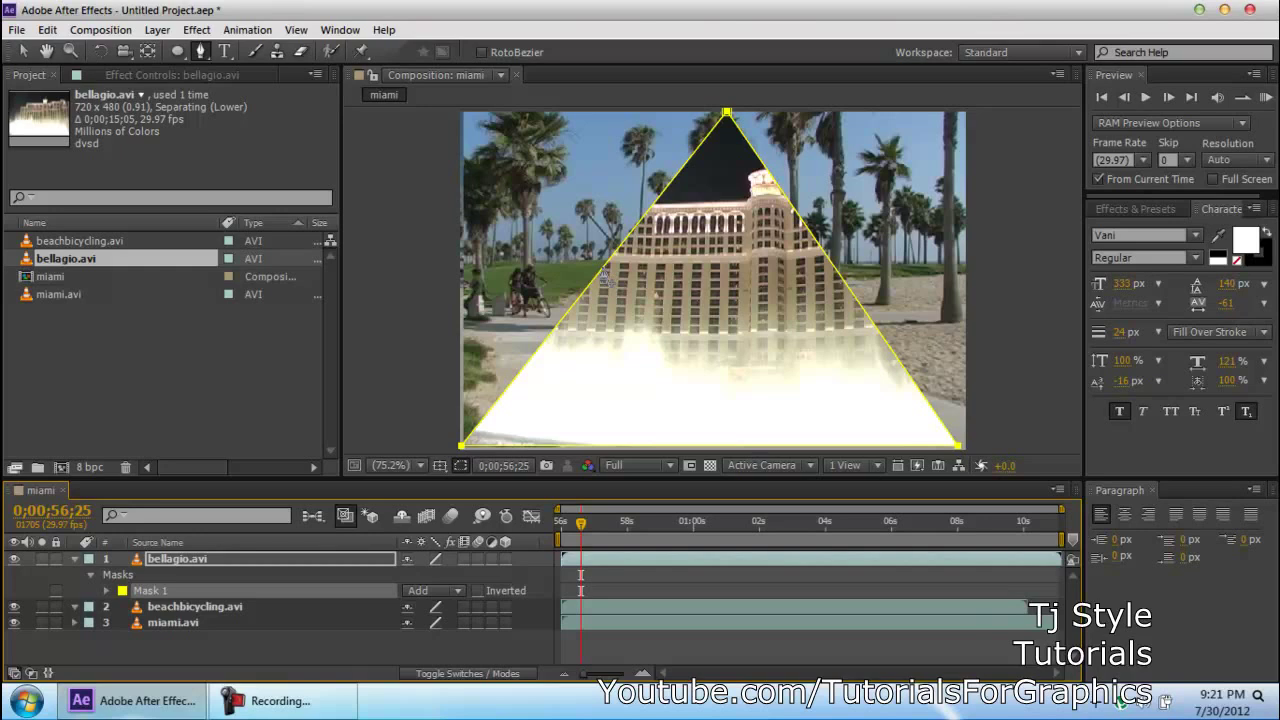
pyautogui.click(203, 56)
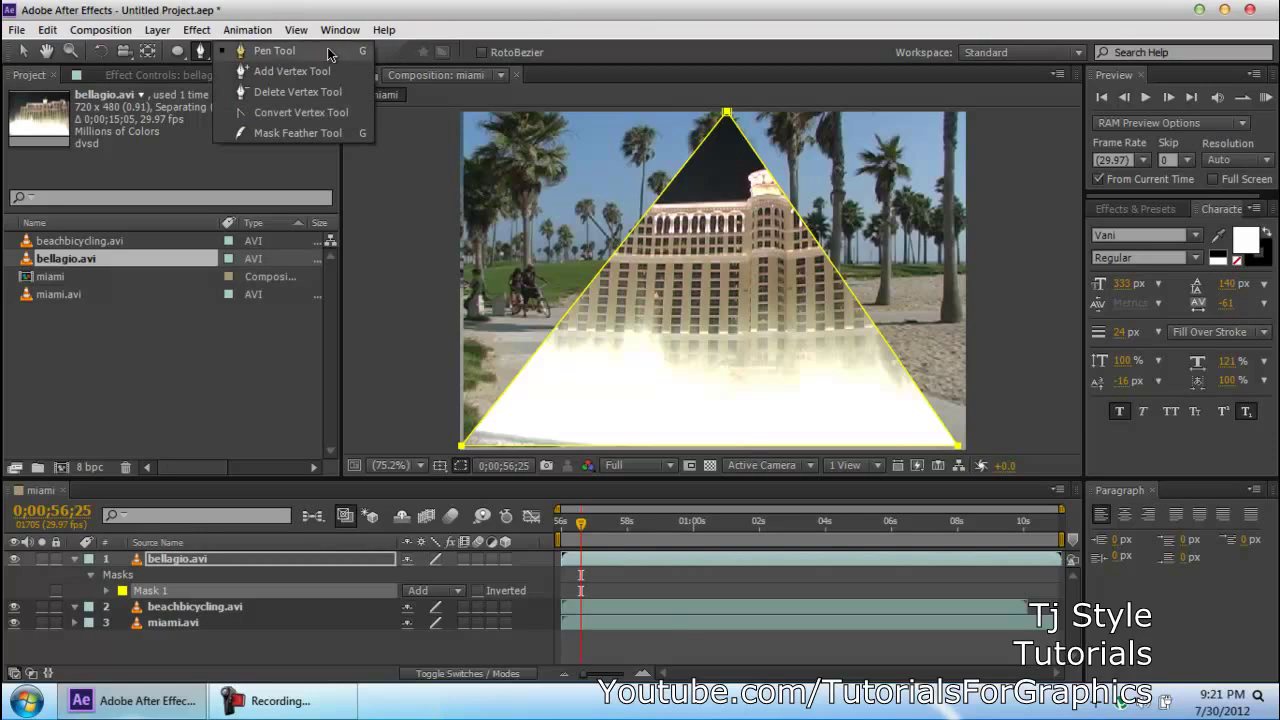
pyautogui.click(200, 53)
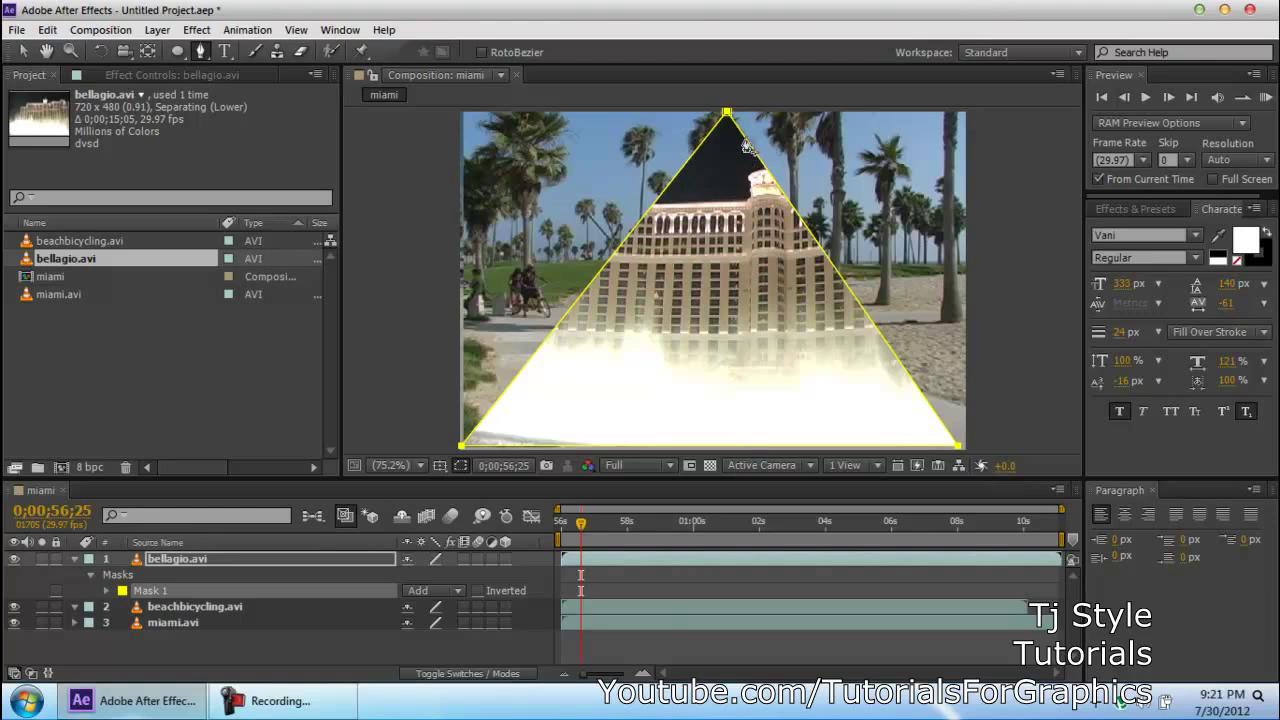
pyautogui.click(554, 160)
pyautogui.click(575, 204)
pyautogui.click(739, 148)
pyautogui.click(940, 157)
pyautogui.click(931, 229)
pyautogui.click(626, 274)
pyautogui.click(476, 273)
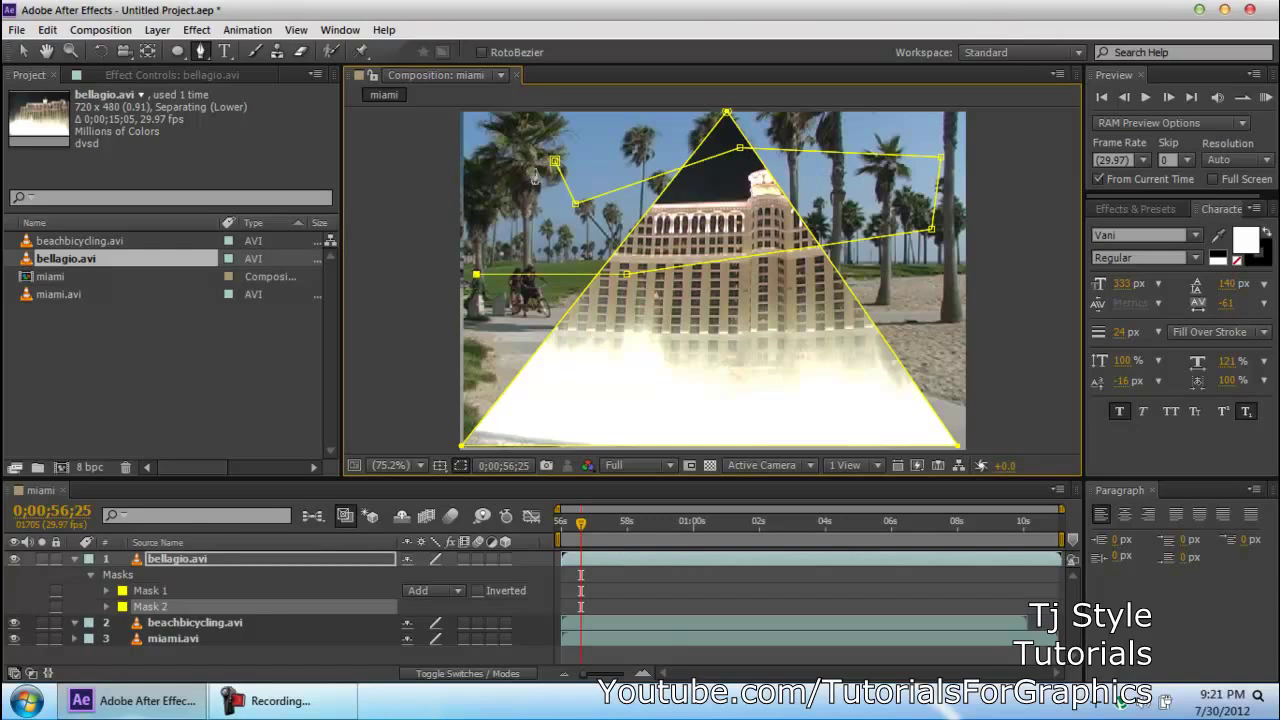
pyautogui.click(554, 161)
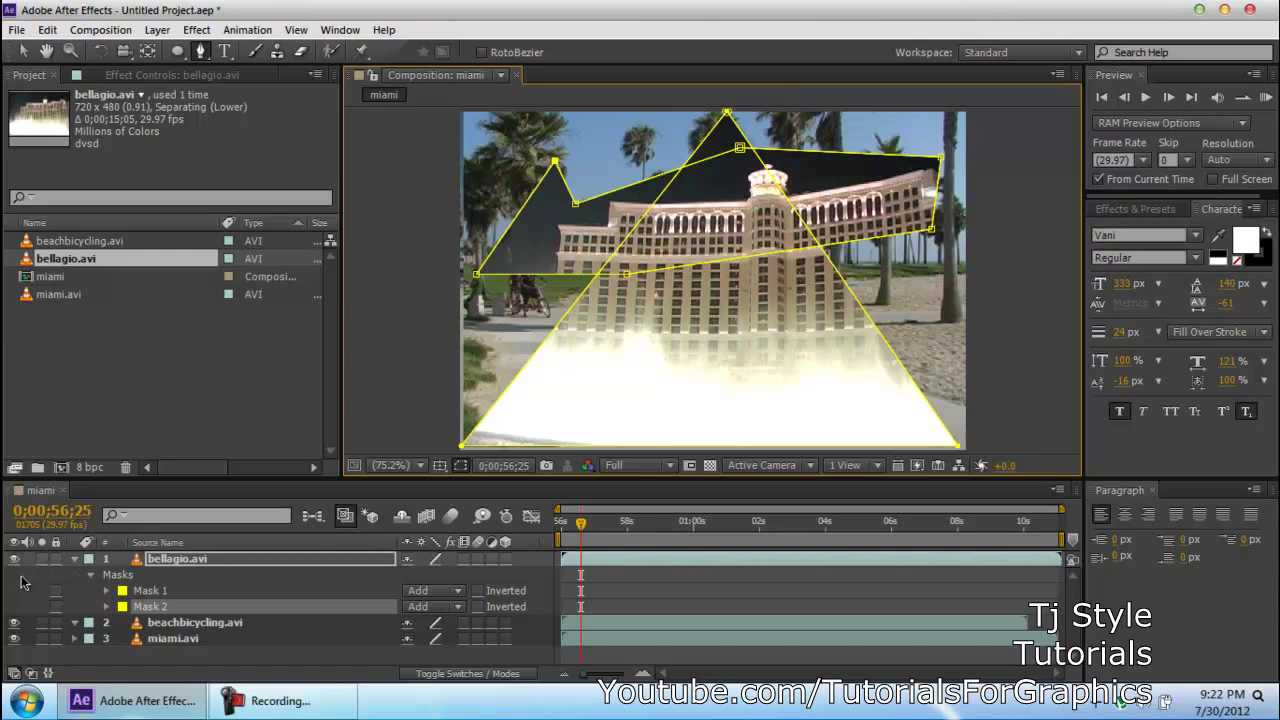
# Hide the beachbicycling.avi and miami.avi layers and add a vertex to Mask 2's upper edge just beyond its notch.
pyautogui.click(14, 622)
pyautogui.click(14, 638)
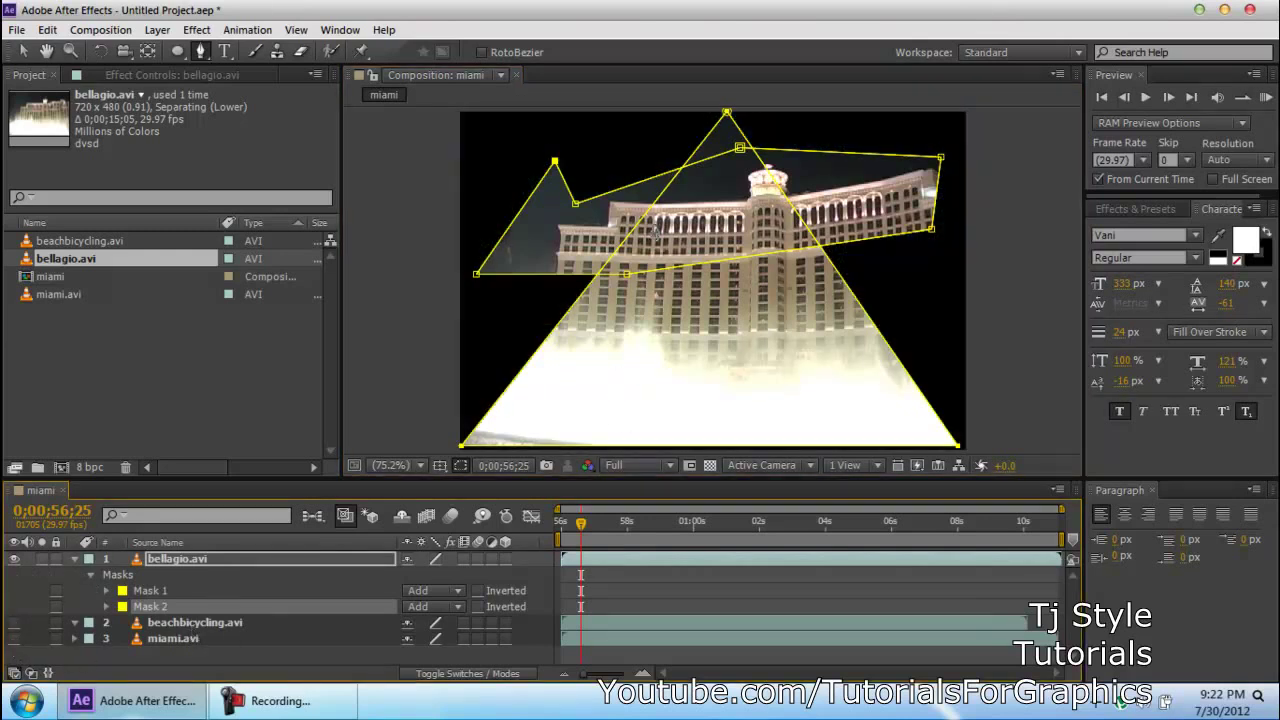
pyautogui.scroll(2, 582, 197)
pyautogui.press('space')
pyautogui.moveTo(532, 168); pyautogui.dragTo(969, 408)
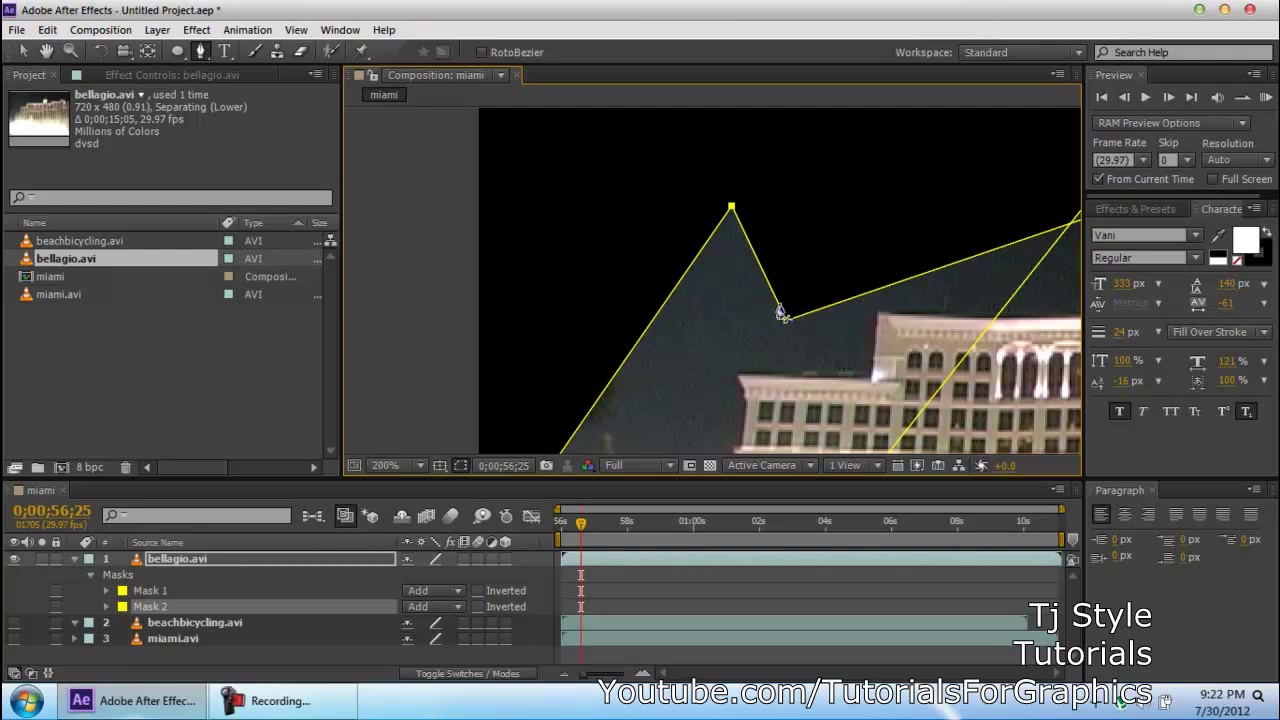
pyautogui.click(894, 284)
pyautogui.press(',')
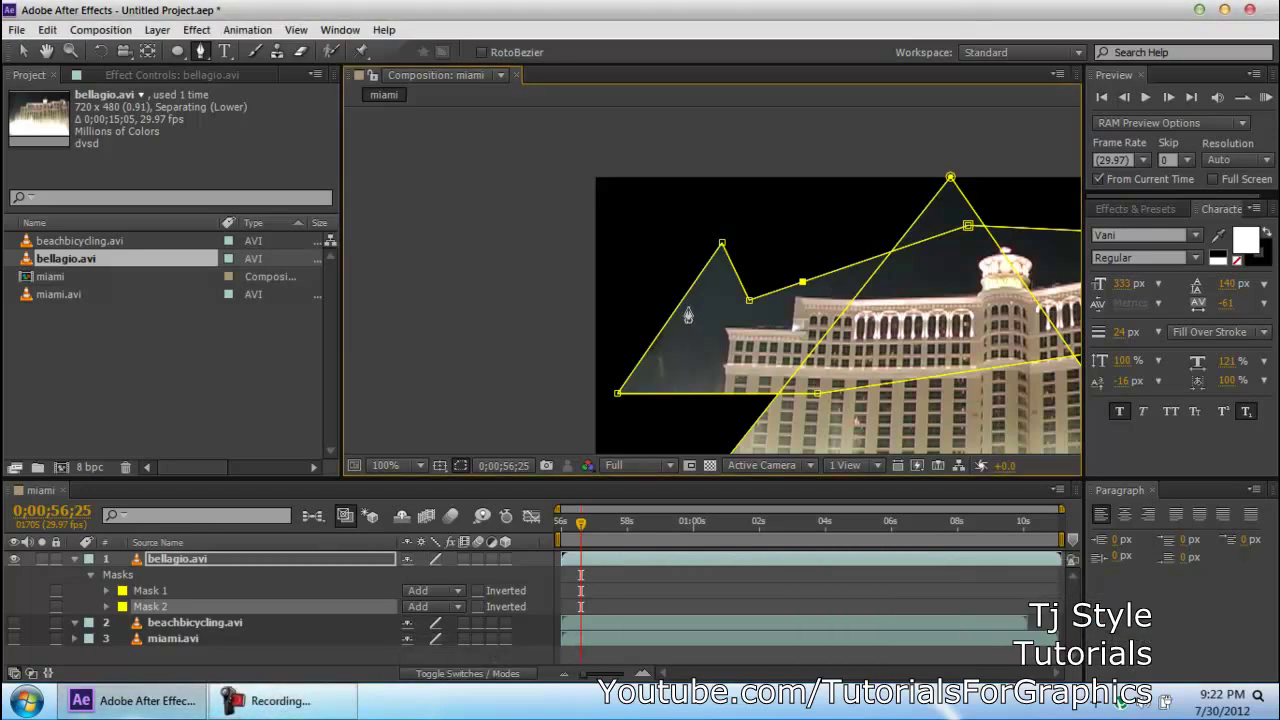
pyautogui.click(802, 282)
pyautogui.scroll(1, 693, 293)
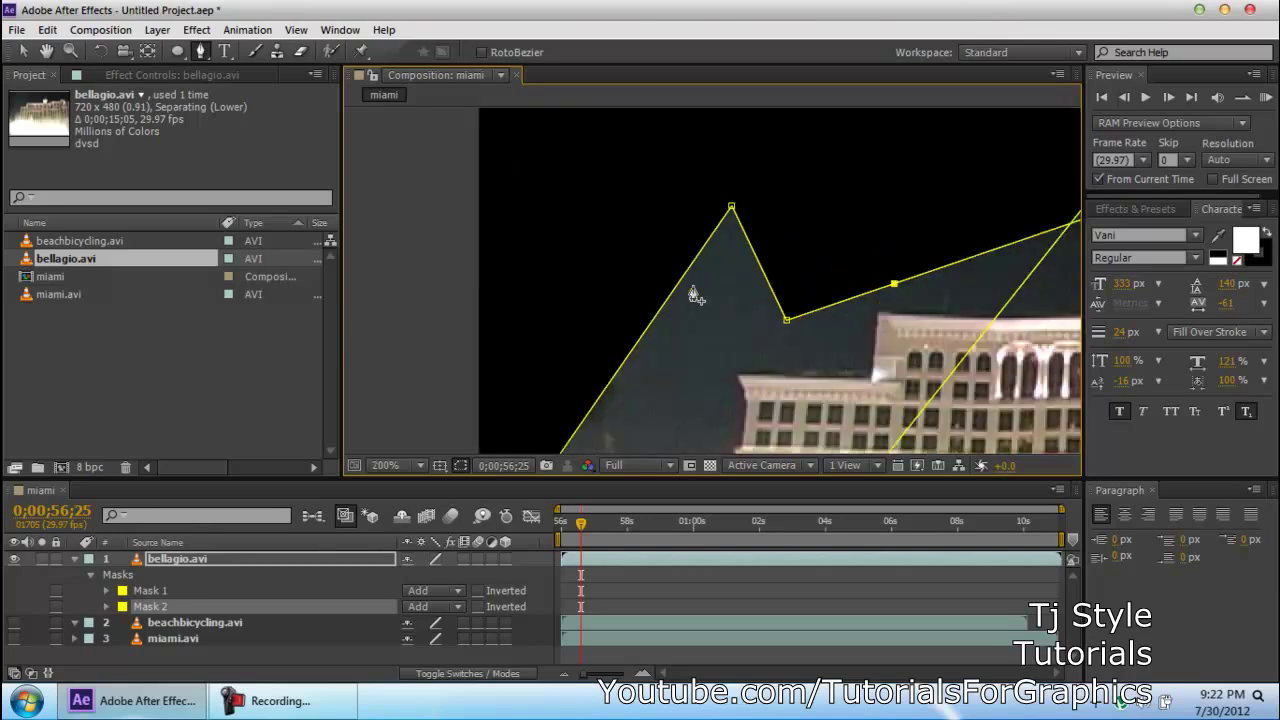
# Add three vertices along Mask 2's outer left slope and two more along its long upper edge.
pyautogui.click(679, 282)
pyautogui.click(614, 376)
pyautogui.scroll(-1, 780, 264)
pyautogui.press('space')
pyautogui.moveTo(781, 274); pyautogui.dragTo(724, 256)
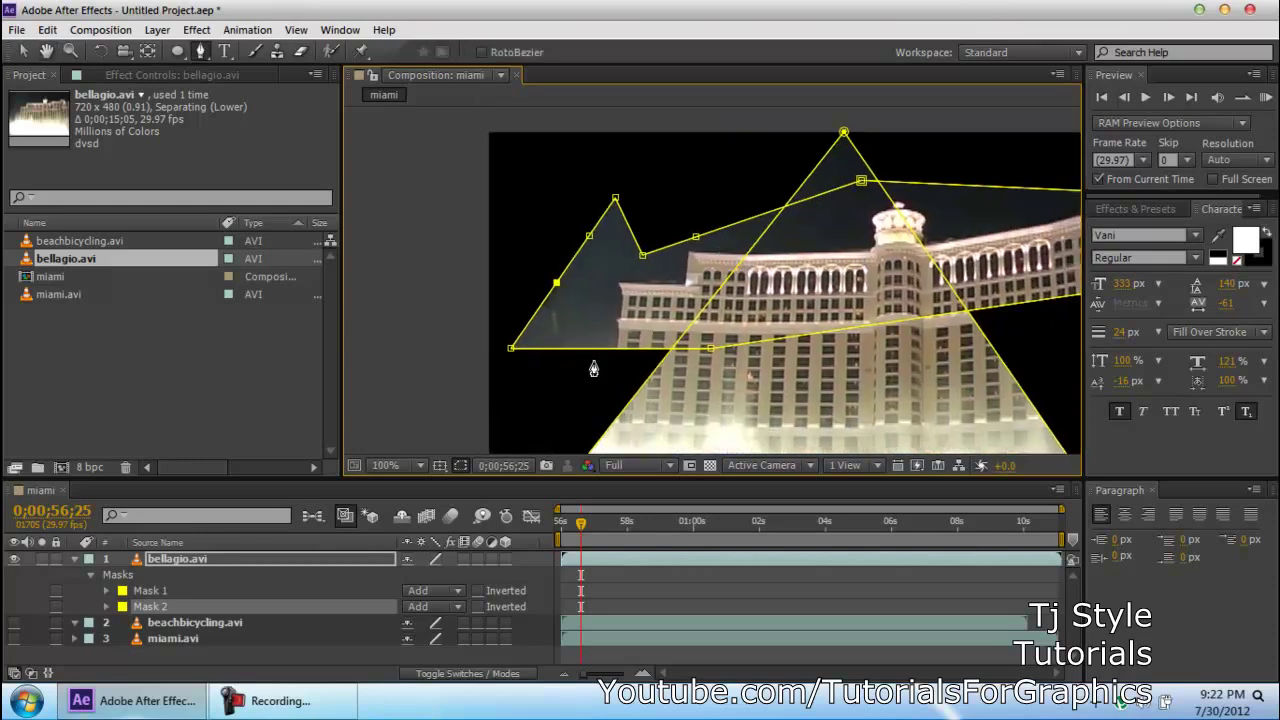
pyautogui.click(538, 310)
pyautogui.click(769, 211)
pyautogui.click(969, 185)
# Delete Mask 2's vertices along the left slope, at its peak and in the notch, keeping the lower-left corner.
pyautogui.scroll(-1, 656, 320)
pyautogui.scroll(1, 680, 305)
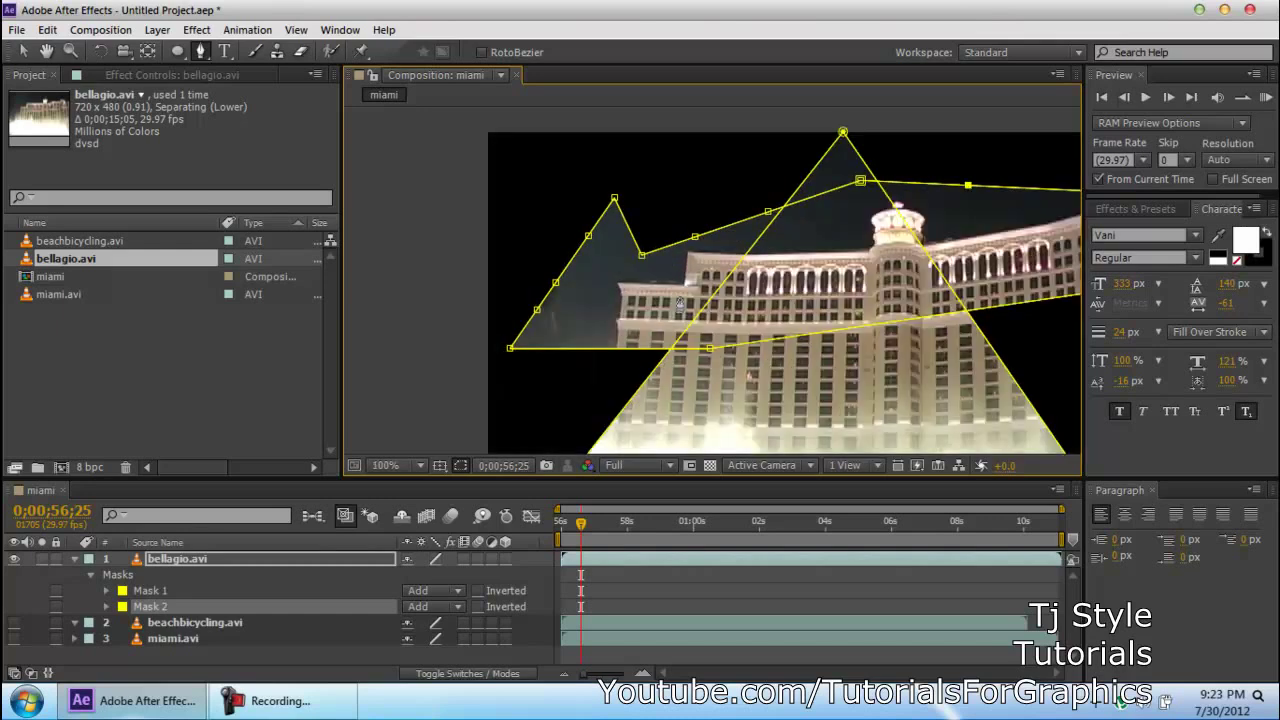
pyautogui.scroll(1, 570, 312)
pyautogui.scroll(-1, 522, 300)
pyautogui.moveTo(740, 278); pyautogui.dragTo(611, 253)
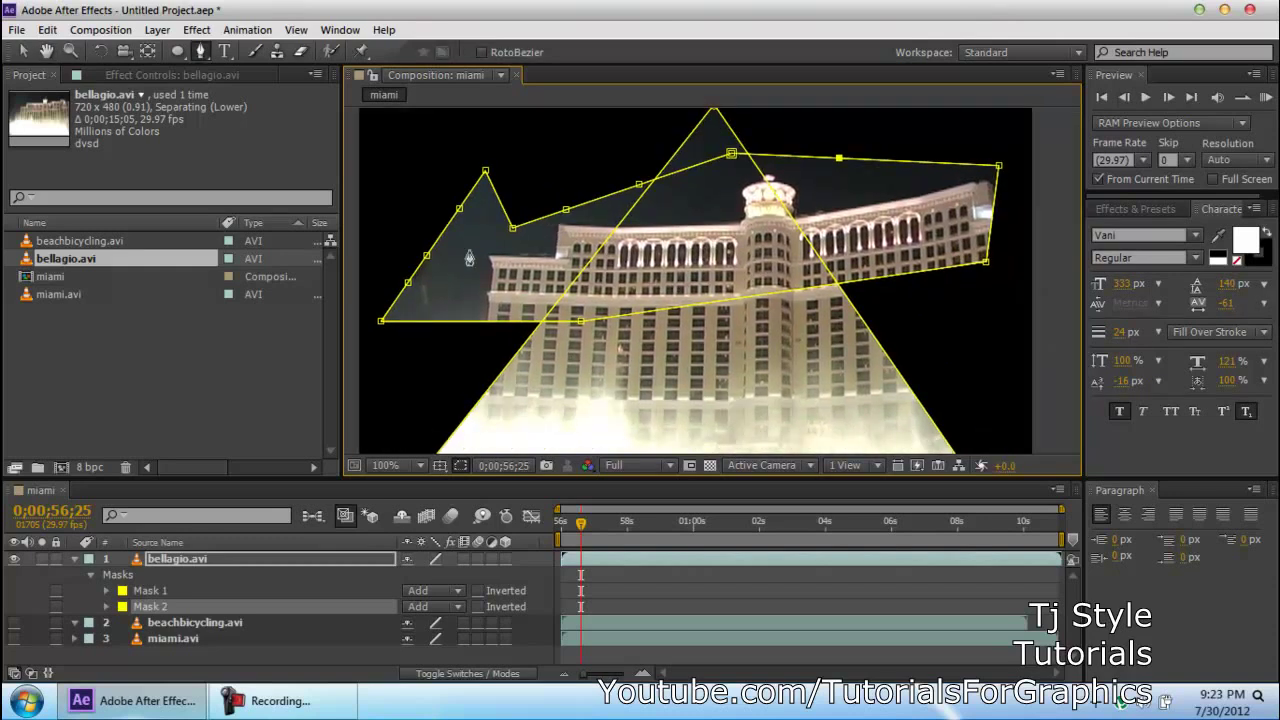
pyautogui.scroll(1, 467, 258)
pyautogui.moveTo(446, 259); pyautogui.dragTo(911, 319)
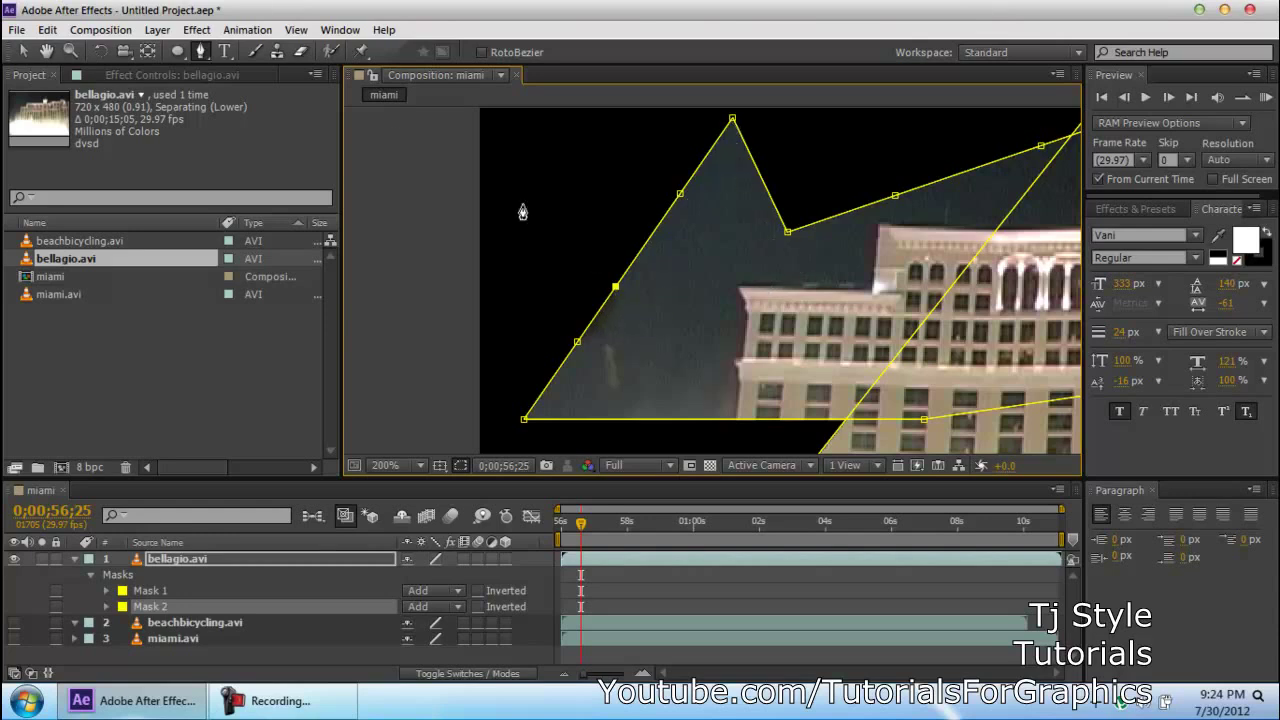
pyautogui.click(200, 53)
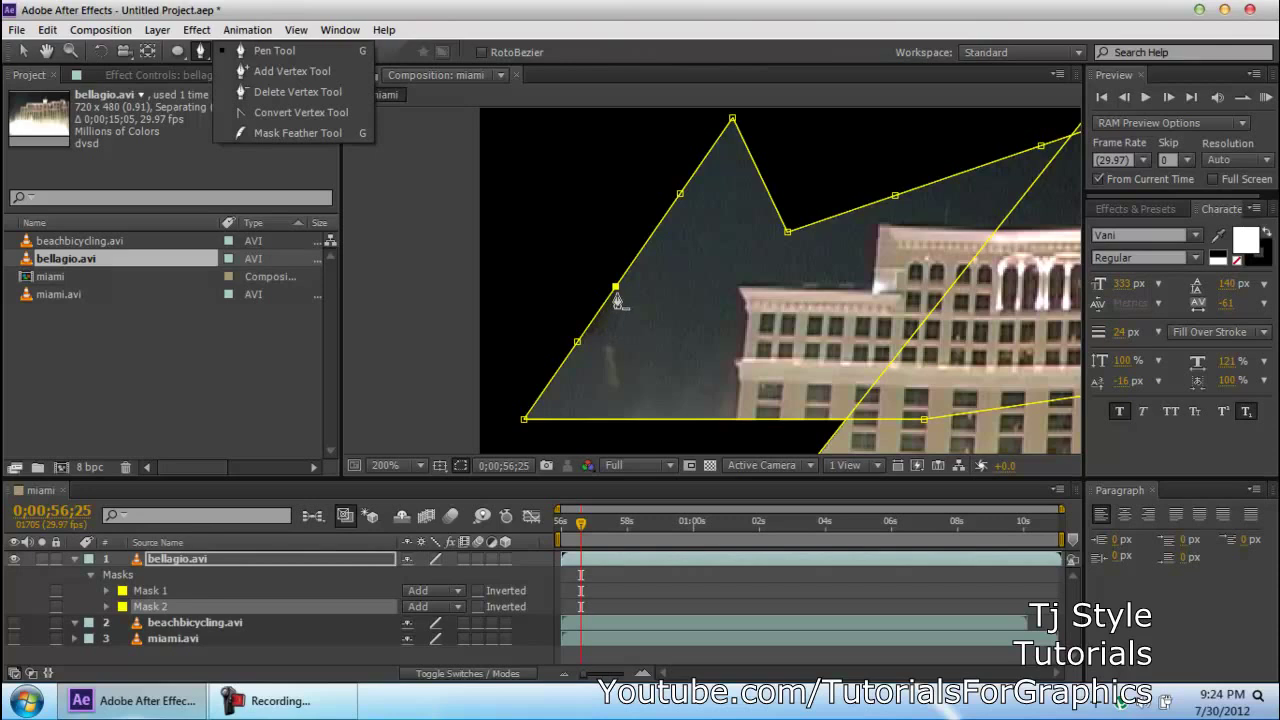
pyautogui.click(240, 71)
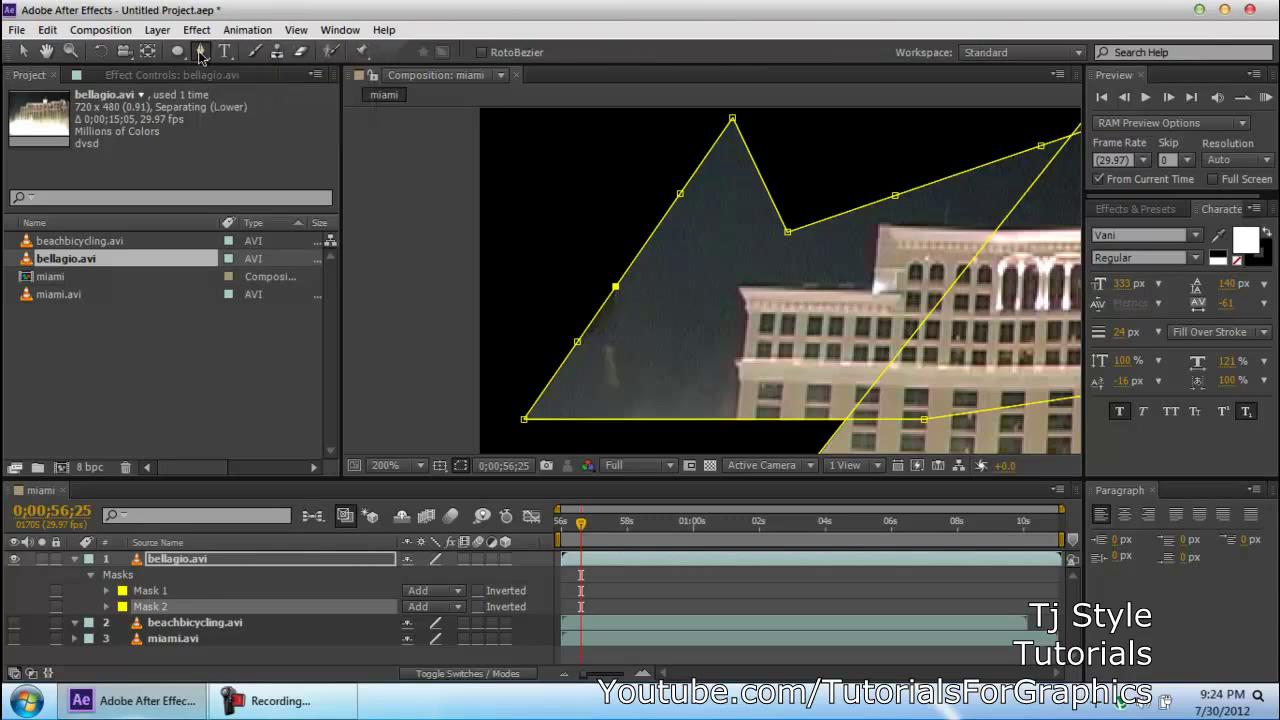
pyautogui.click(615, 289)
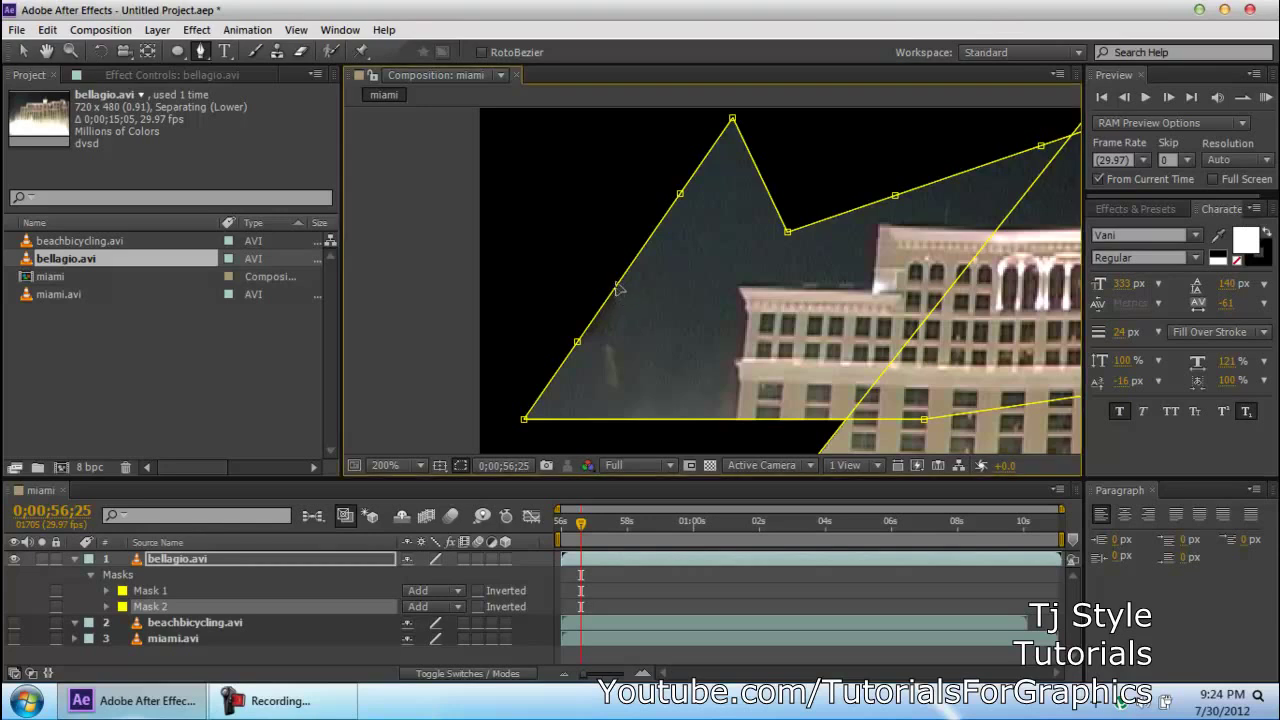
pyautogui.click(681, 193)
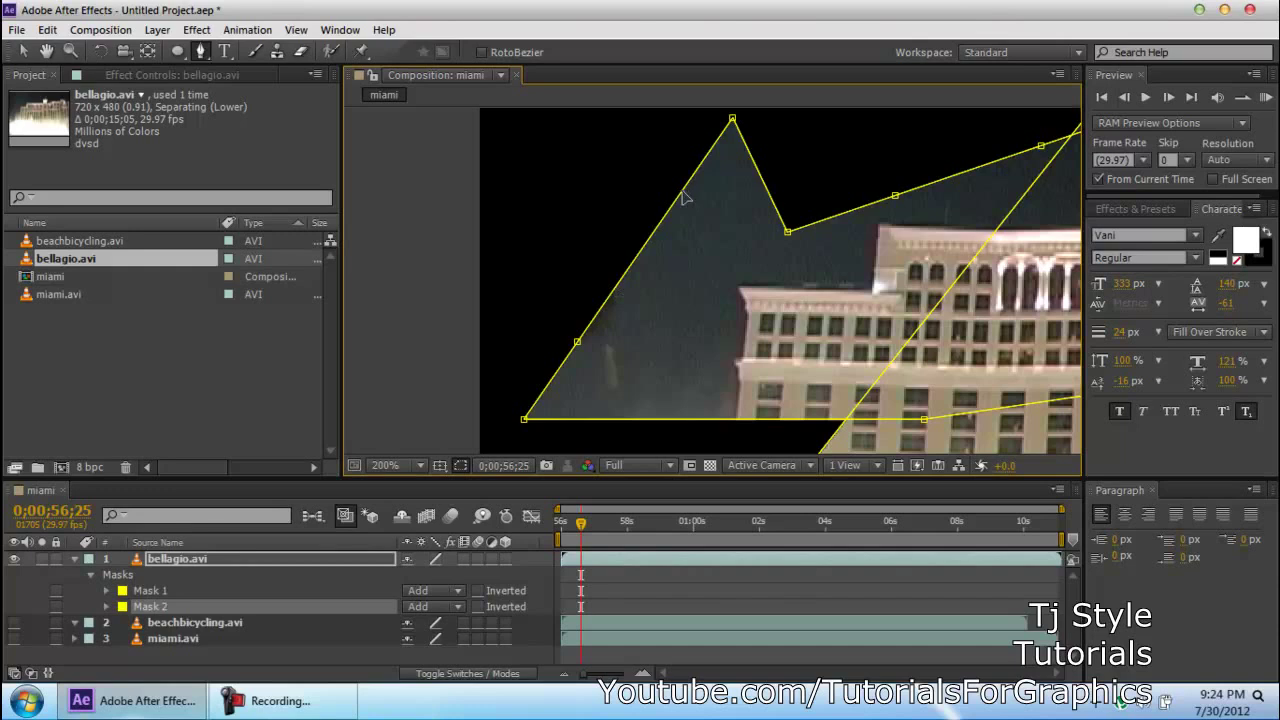
pyautogui.click(732, 119)
pyautogui.click(787, 233)
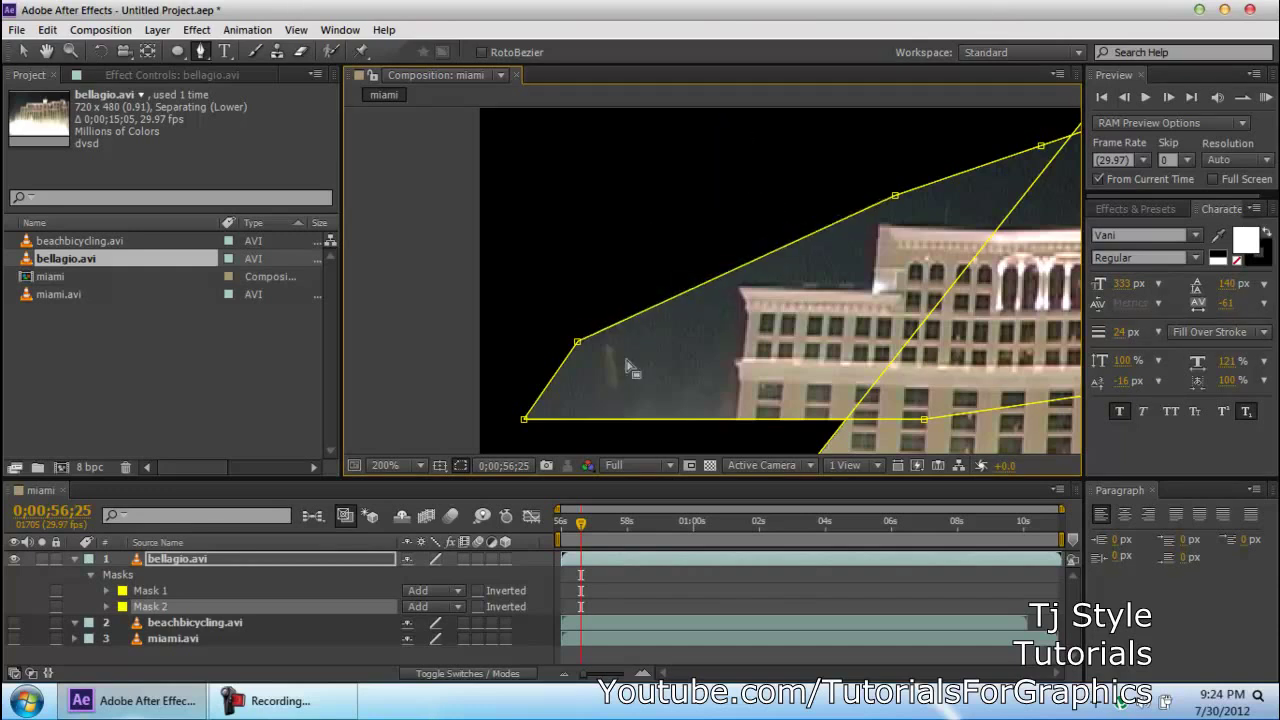
pyautogui.click(578, 343)
# Delete the two added vertices on Mask 2's upper-left edge and its starting-side corner vertex beside the hotel's tower.
pyautogui.moveTo(744, 321); pyautogui.dragTo(543, 327)
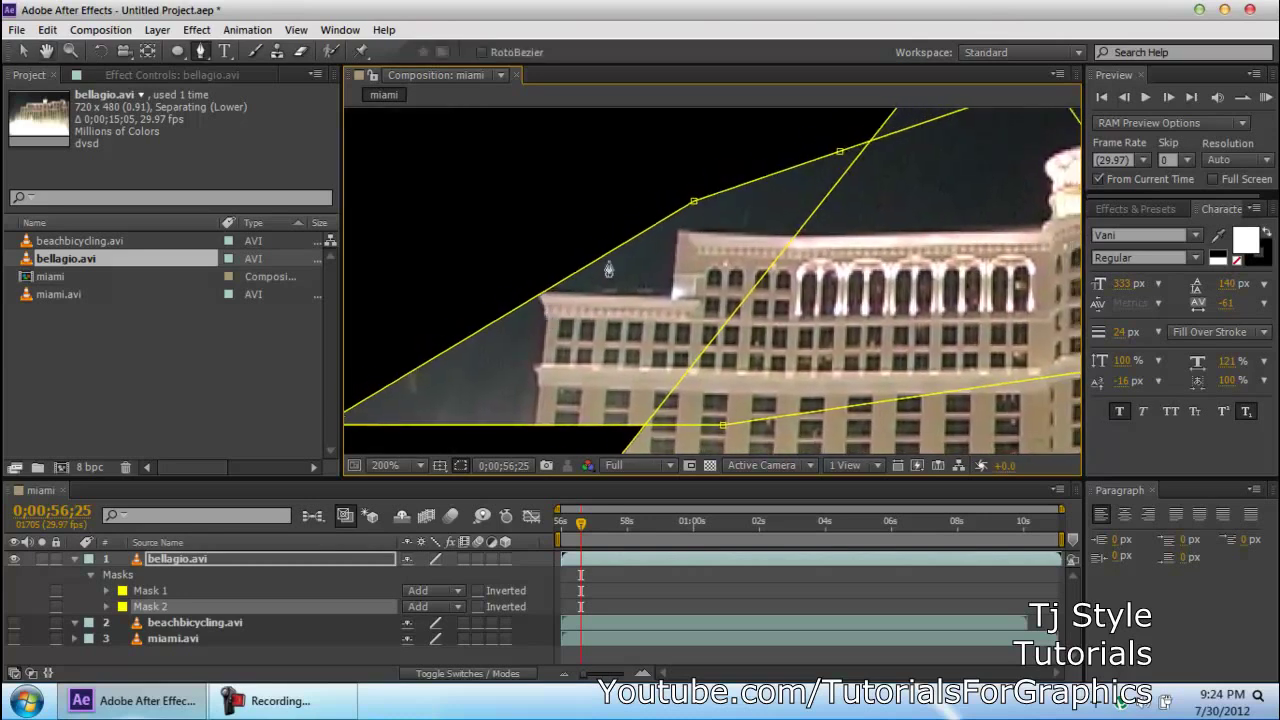
pyautogui.click(691, 204)
pyautogui.click(838, 155)
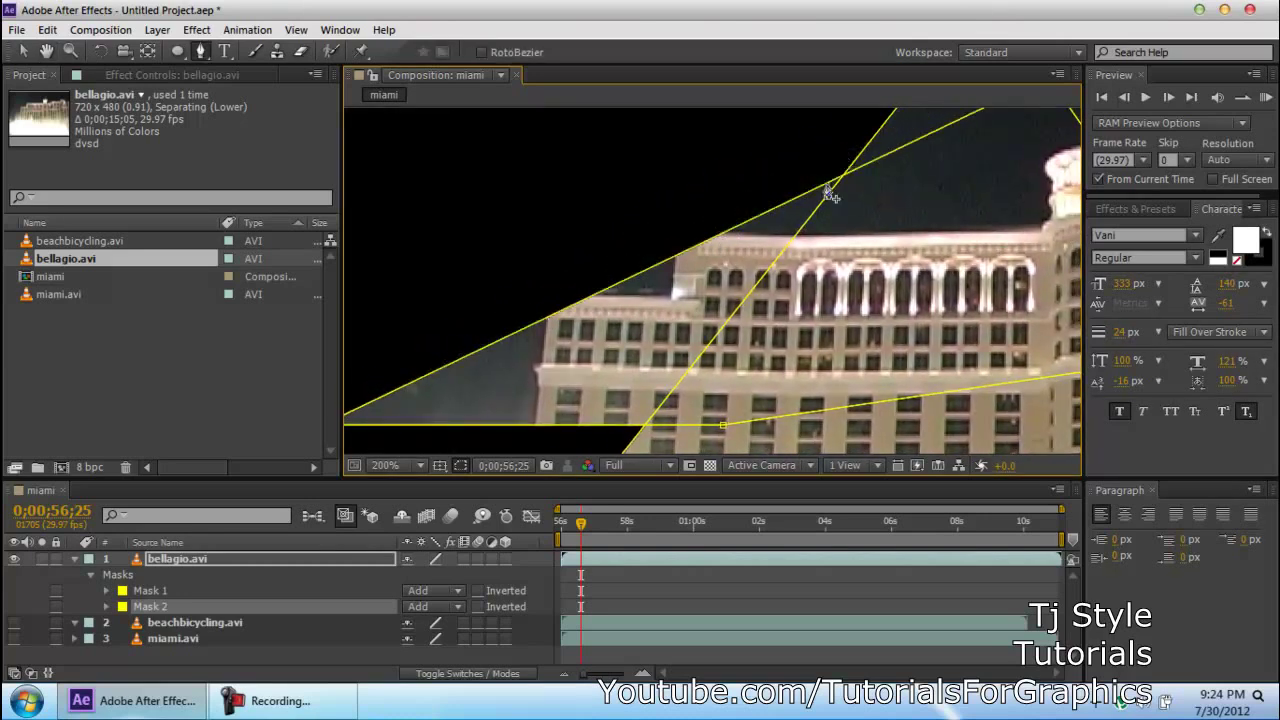
pyautogui.scroll(-2, 798, 266)
pyautogui.press('space')
pyautogui.moveTo(818, 266); pyautogui.dragTo(567, 326)
pyautogui.scroll(4, 809, 232)
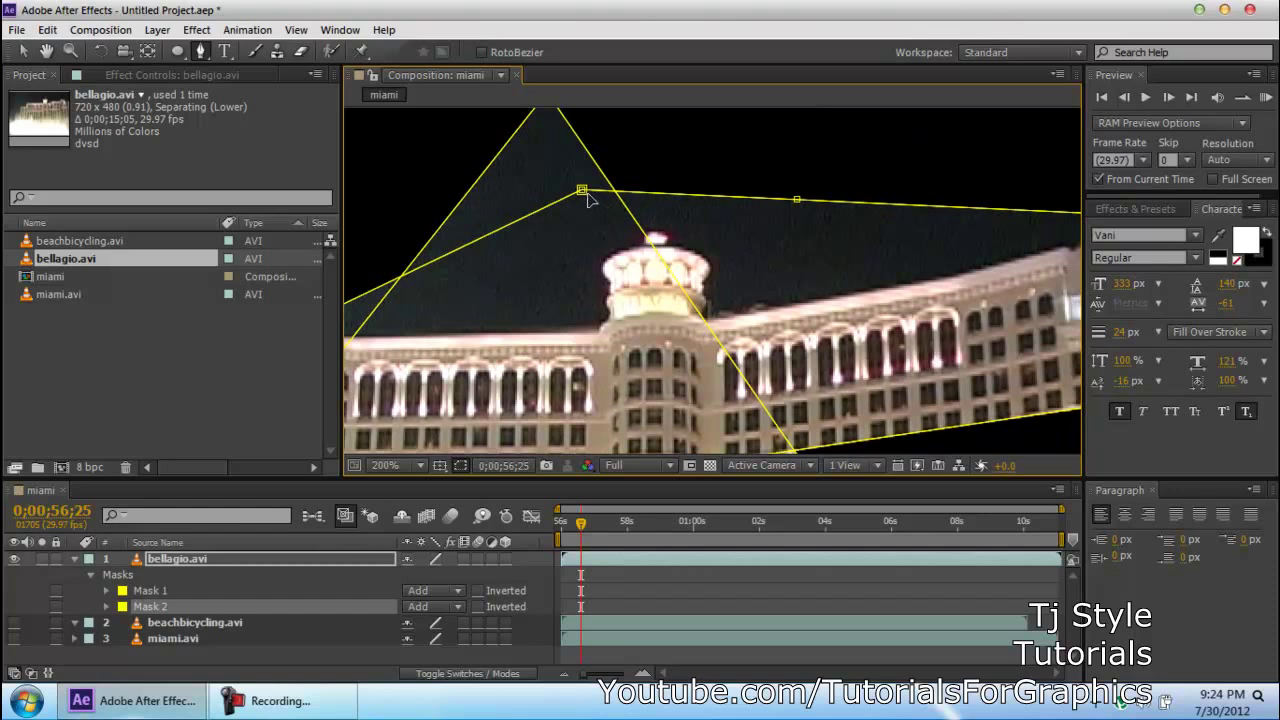
pyautogui.click(582, 191)
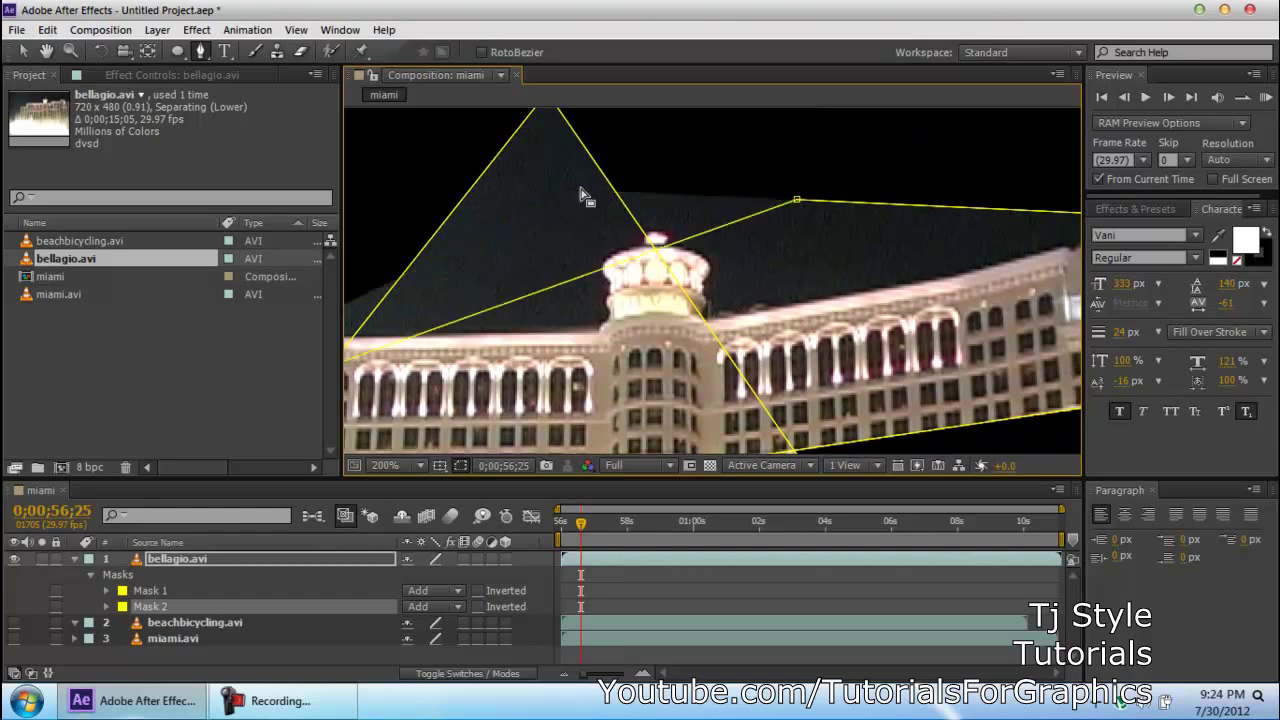
# Delete Mask 2's upper-edge vertex beyond the hotel's tower and its vertex along the lower edge, leaving a triangle.
pyautogui.click(796, 201)
pyautogui.press('h')
pyautogui.press(',')
pyautogui.press('g')
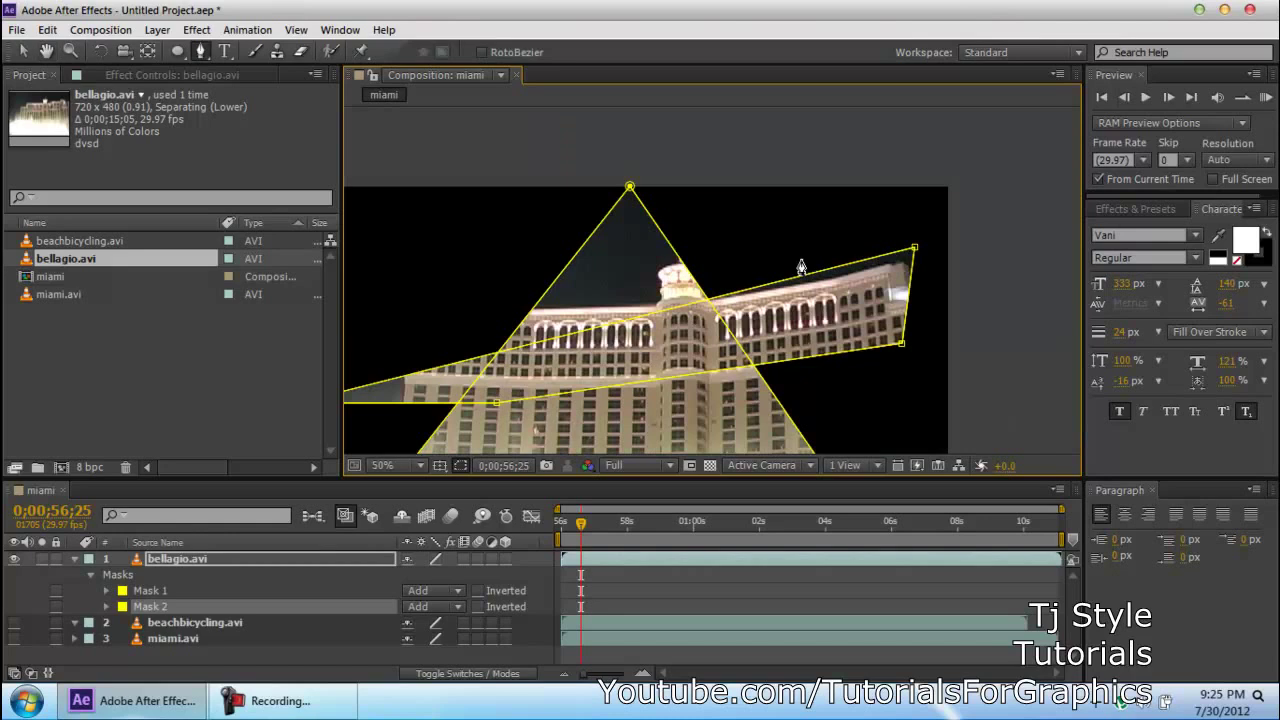
pyautogui.press(',')
pyautogui.press('.')
pyautogui.press('h')
pyautogui.moveTo(604, 350); pyautogui.dragTo(688, 284)
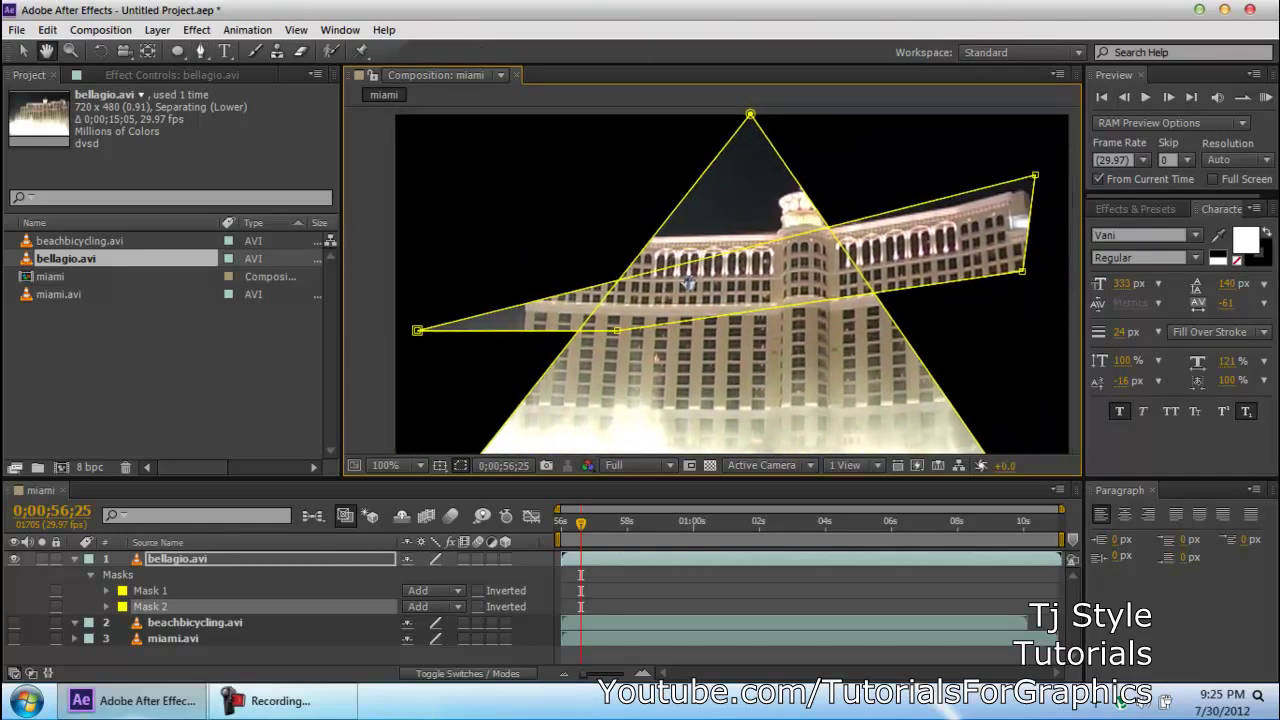
pyautogui.press('g')
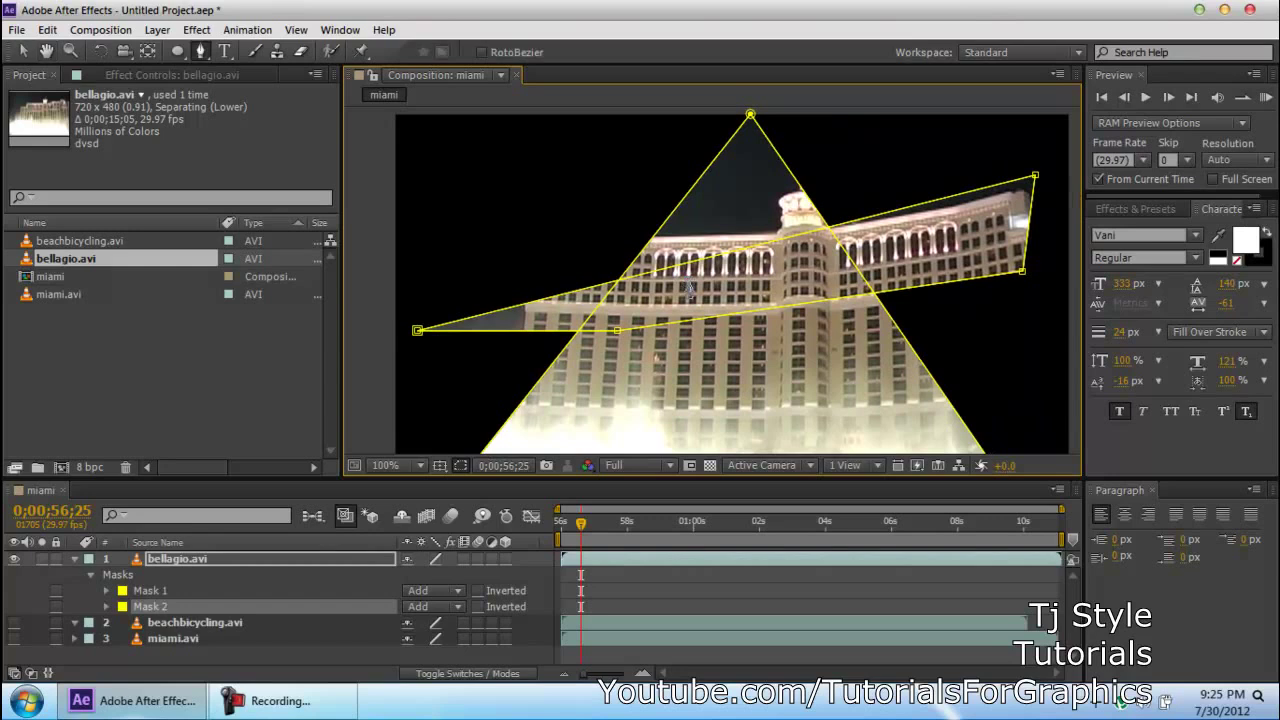
pyautogui.keyDown('ctrl'); pyautogui.click(617, 331); pyautogui.keyUp('ctrl')
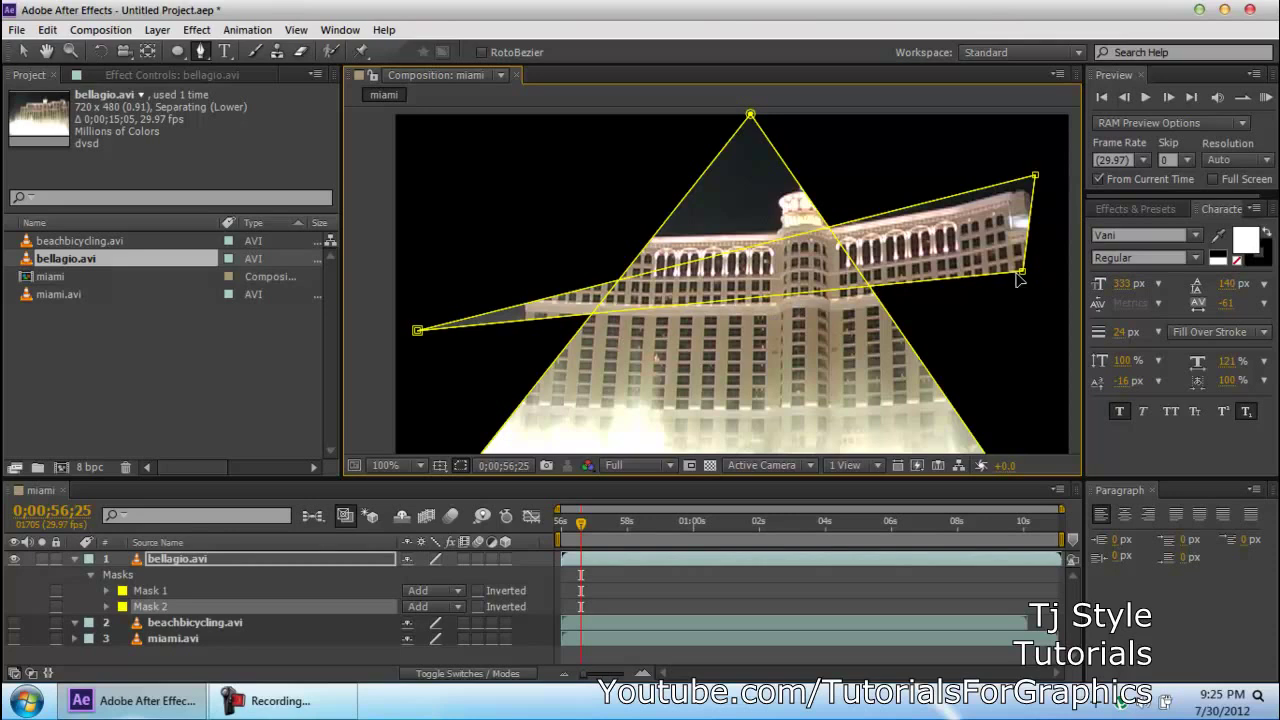
# Move Mask 2's lower-right vertex down into the fountain mist and its upper-right vertex above the roof, just beneath Mask 1's peak.
pyautogui.moveTo(1022, 272); pyautogui.dragTo(1037, 440)
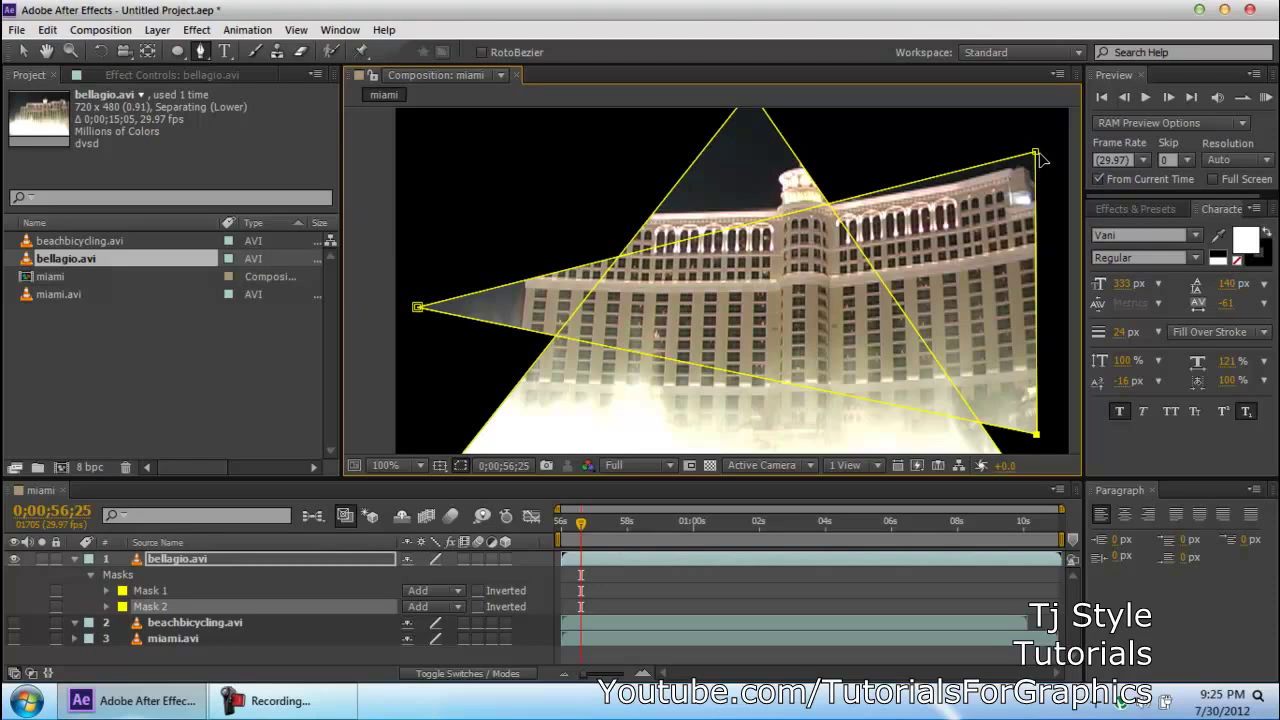
pyautogui.moveTo(1036, 156); pyautogui.dragTo(753, 153)
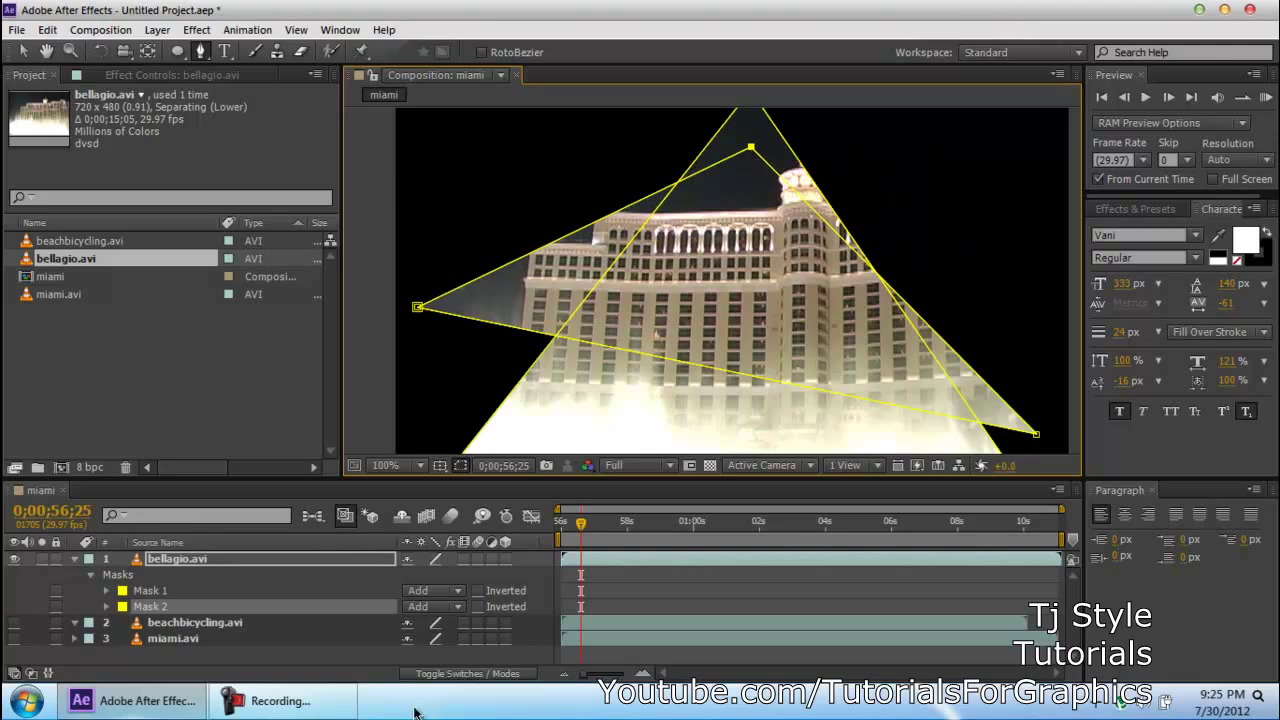
pyautogui.click(340, 712)
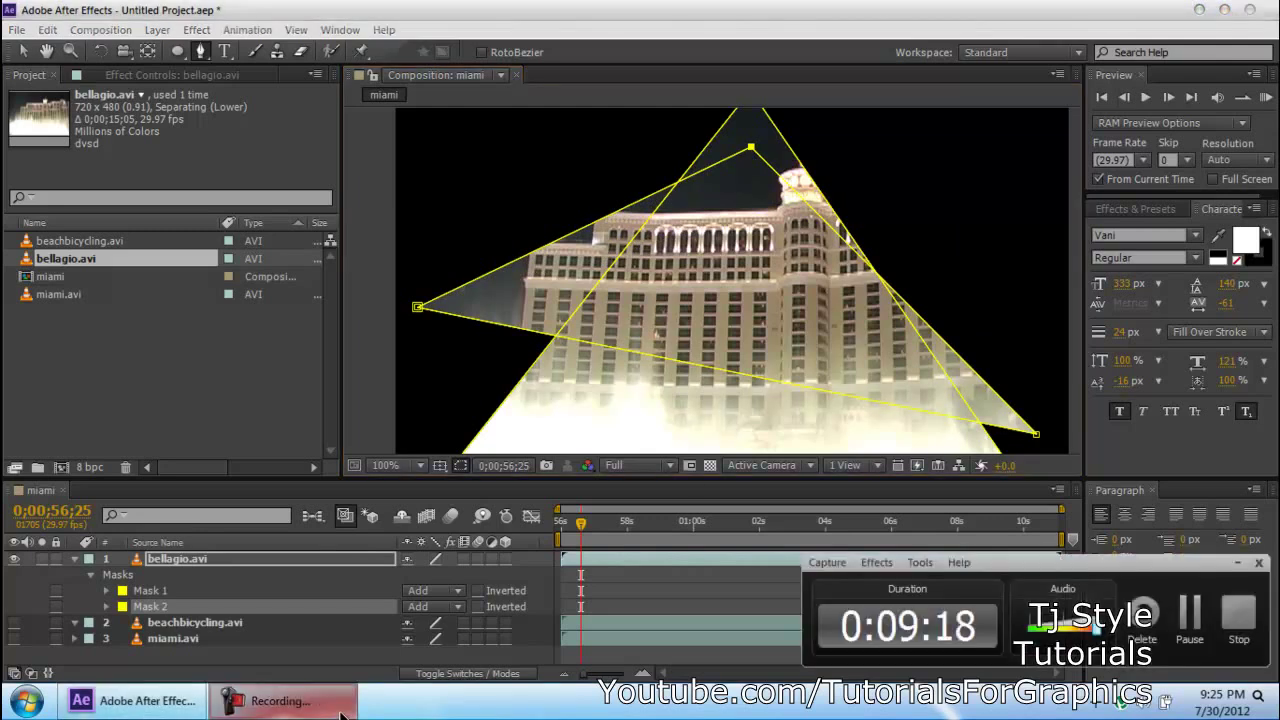
pyautogui.click(342, 714)
pyautogui.click(344, 713)
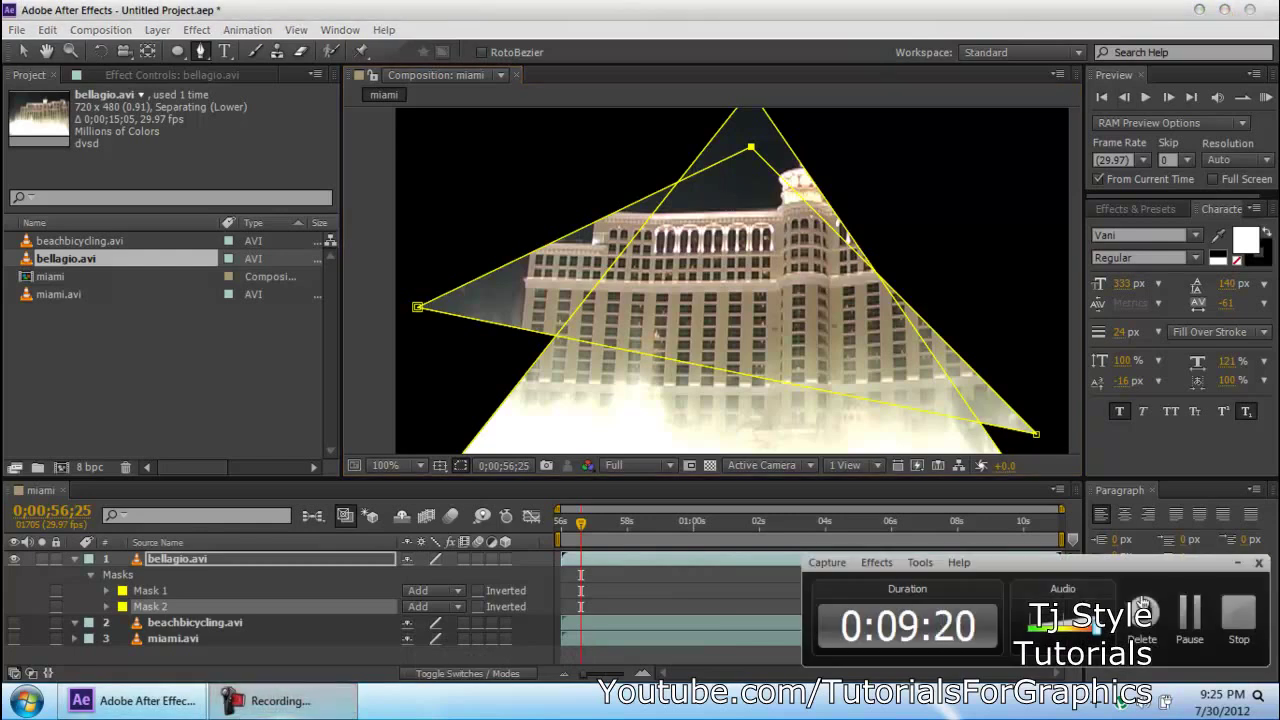
pyautogui.click(1236, 564)
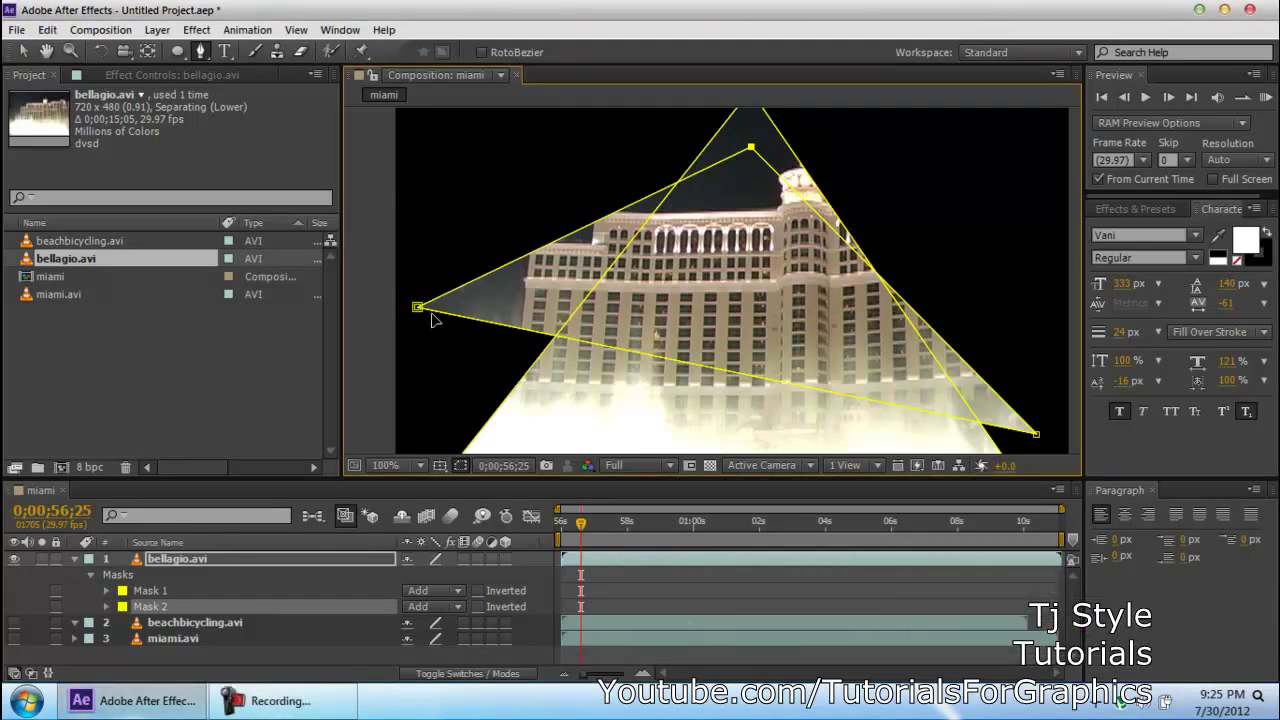
pyautogui.click(25, 52)
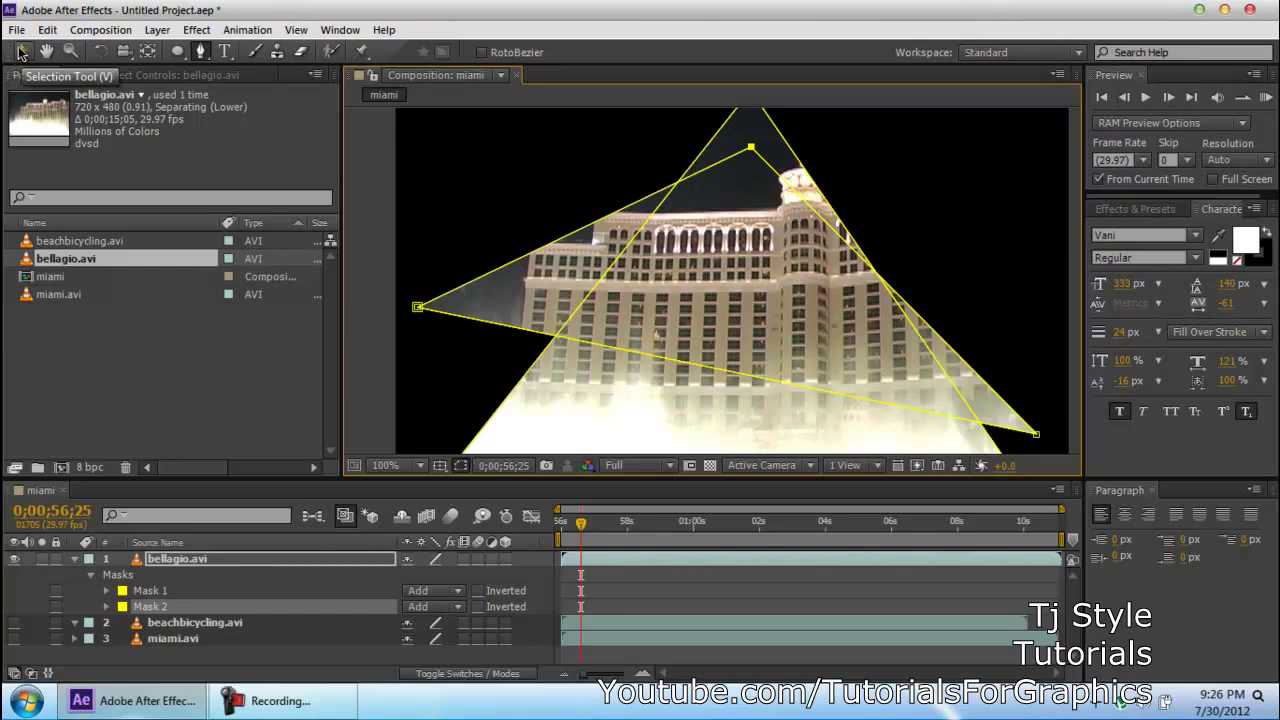
# Draw a small closed four-sided mask with the Pen tool in the black area to the upper left of the hotel.
pyautogui.click(490, 199)
pyautogui.click(443, 243)
pyautogui.click(435, 176)
pyautogui.click(491, 135)
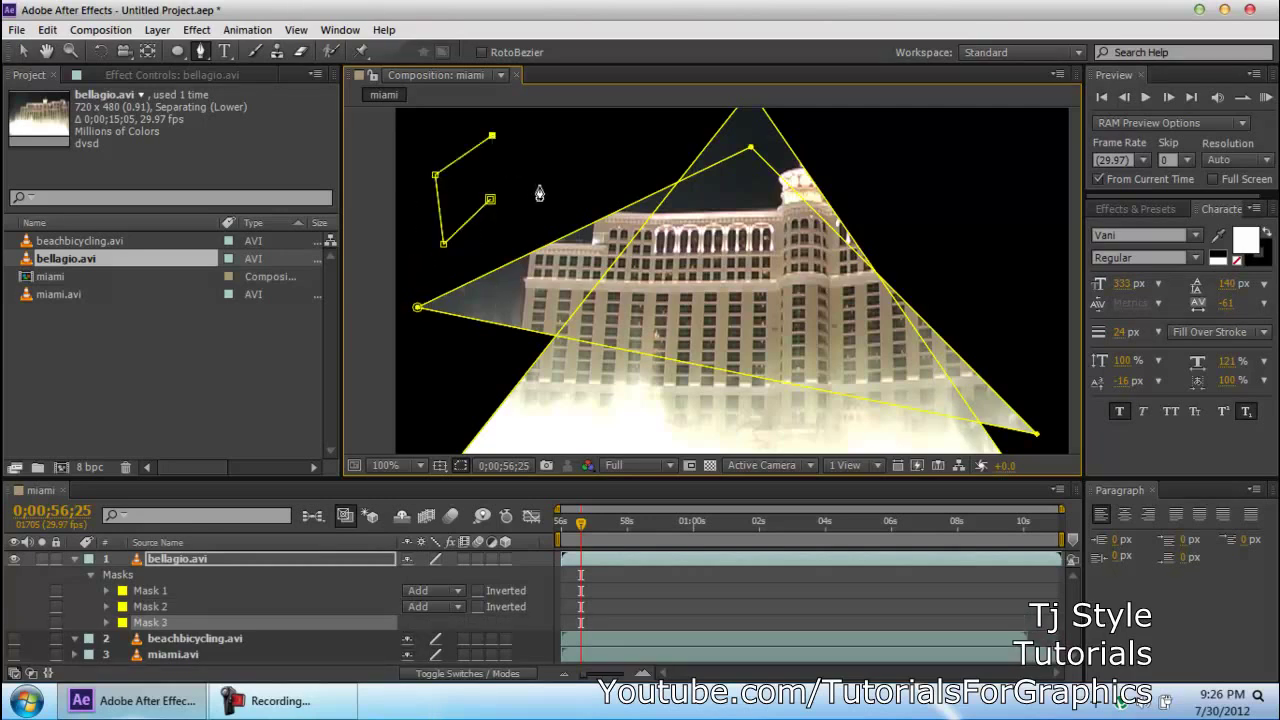
pyautogui.click(490, 199)
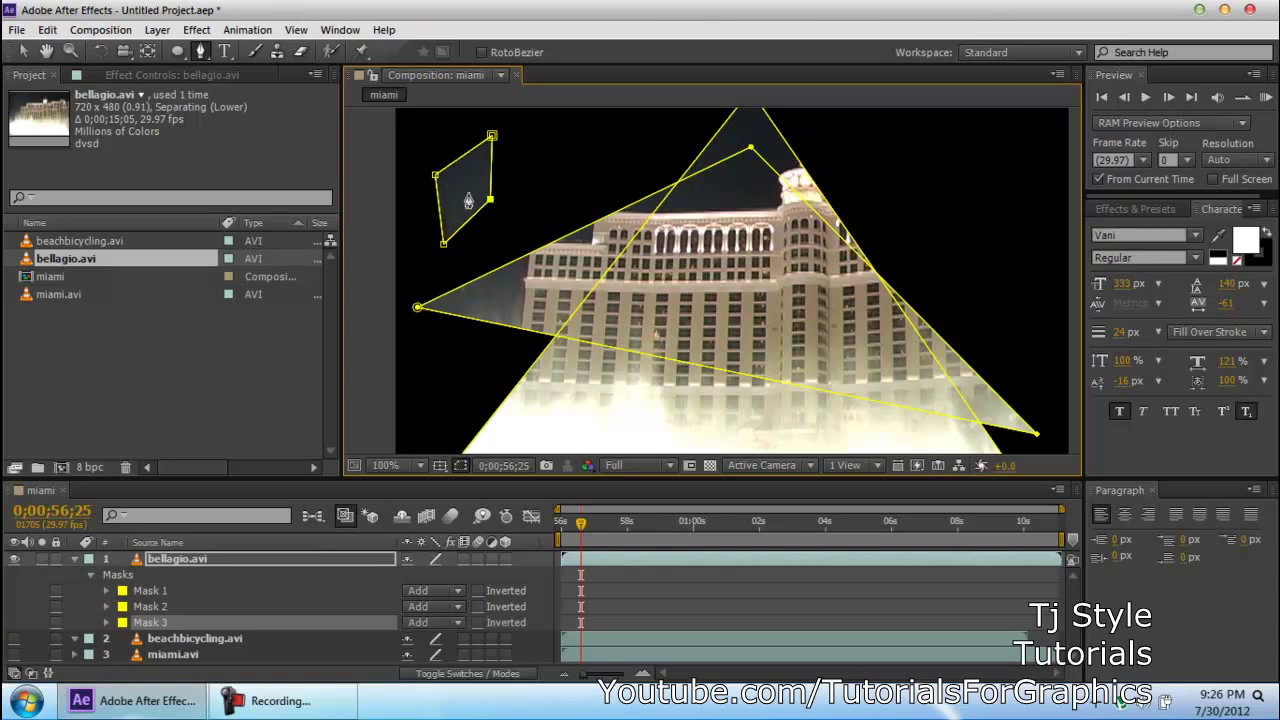
# Pull Mask 3's lower-right vertex slightly outward with the Selection tool, and shift the whole mask slightly down and right.
pyautogui.press('v')
pyautogui.moveTo(490, 199)
pyautogui.mouseDown()
pyautogui.moveTo(889, 190)
pyautogui.moveTo(976, 174)
pyautogui.moveTo(634, 158)
pyautogui.moveTo(562, 172)
pyautogui.moveTo(504, 206)
pyautogui.mouseUp()
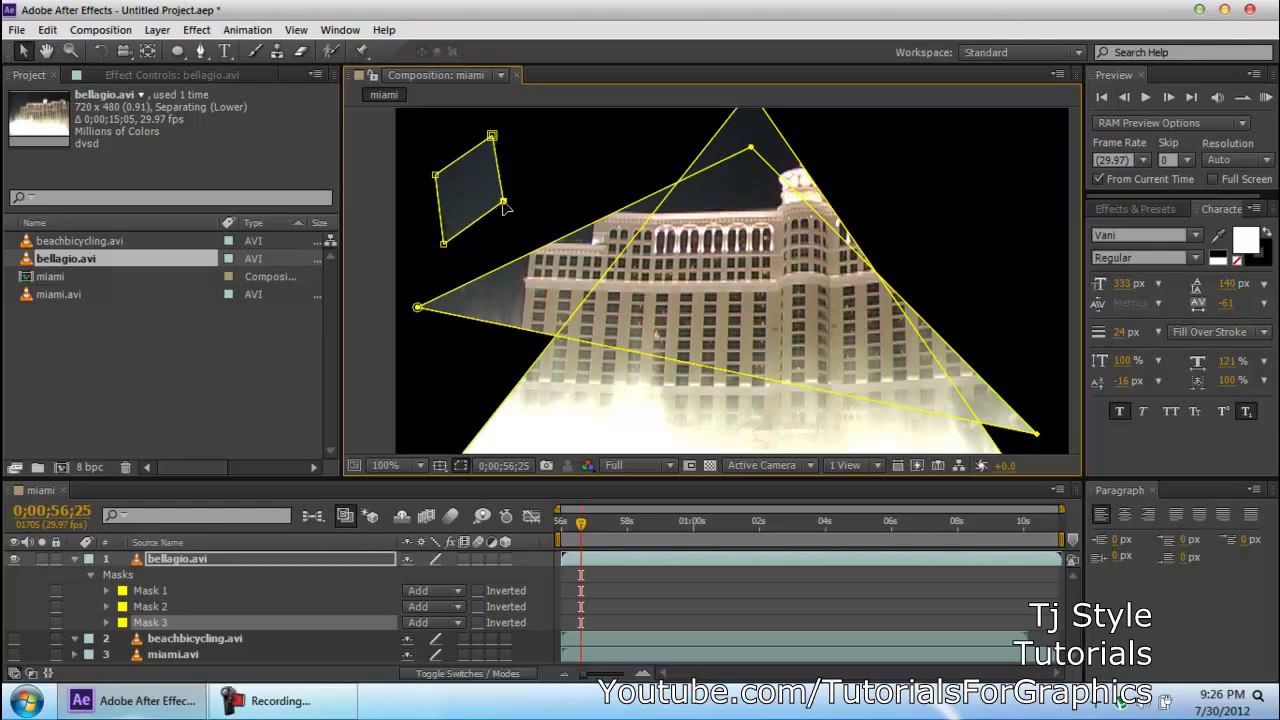
pyautogui.moveTo(511, 122); pyautogui.dragTo(414, 260)
pyautogui.moveTo(493, 135); pyautogui.dragTo(537, 136)
pyautogui.moveTo(566, 138); pyautogui.dragTo(502, 145)
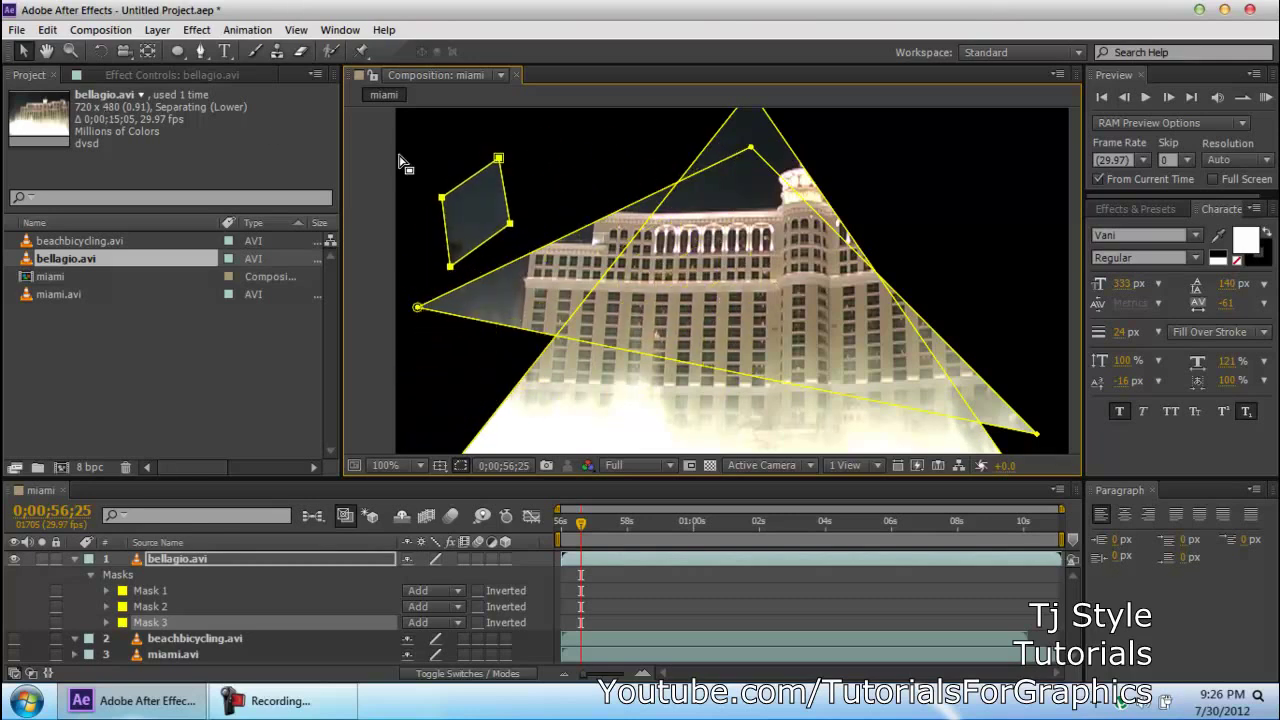
pyautogui.click(458, 149)
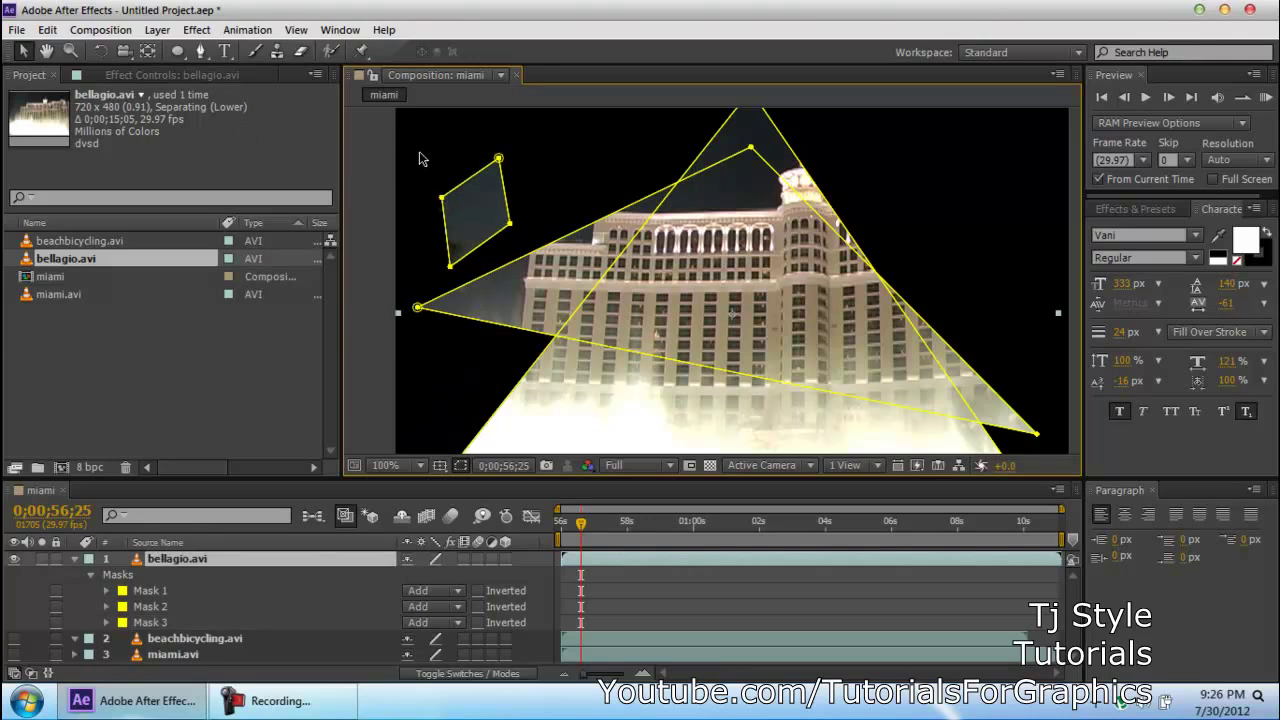
# Move Mask 3's upper-left vertex with the Pen tool up beside its top vertex to narrow the shape.
pyautogui.click(201, 52)
pyautogui.click(201, 51)
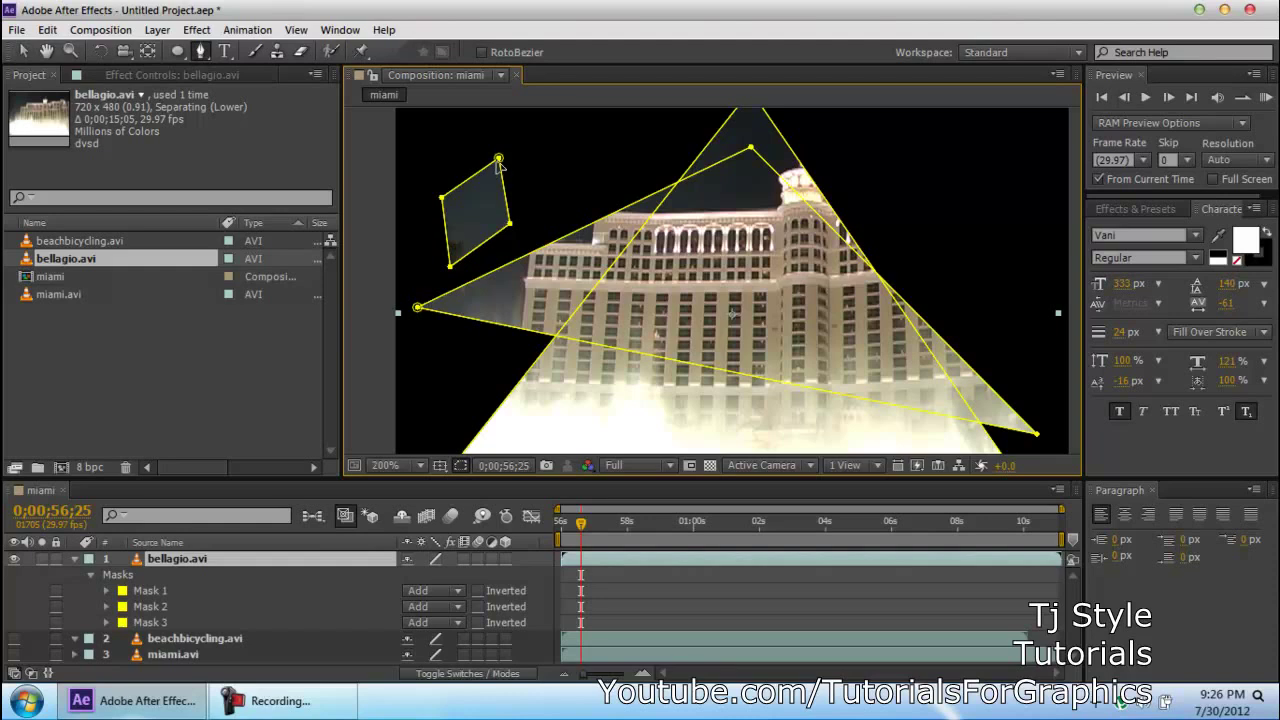
pyautogui.scroll(1, 497, 162)
pyautogui.press('space')
pyautogui.moveTo(491, 162); pyautogui.dragTo(858, 297)
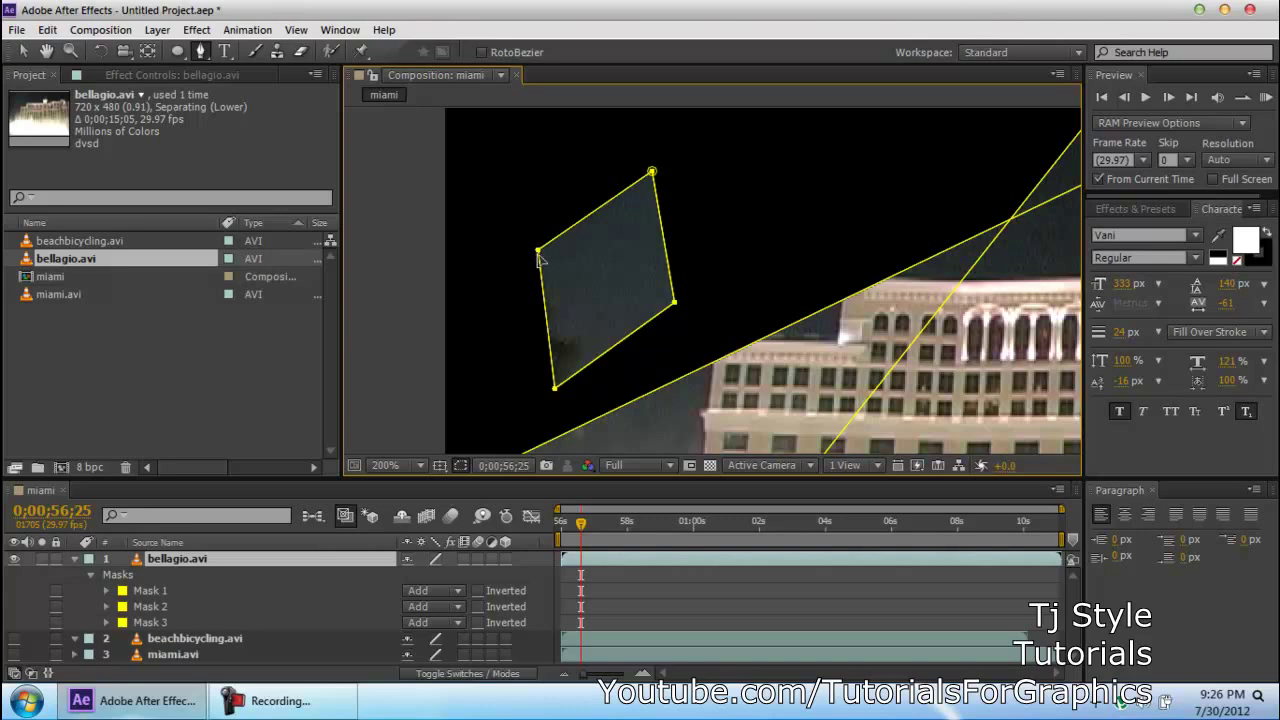
pyautogui.moveTo(540, 253); pyautogui.dragTo(626, 160)
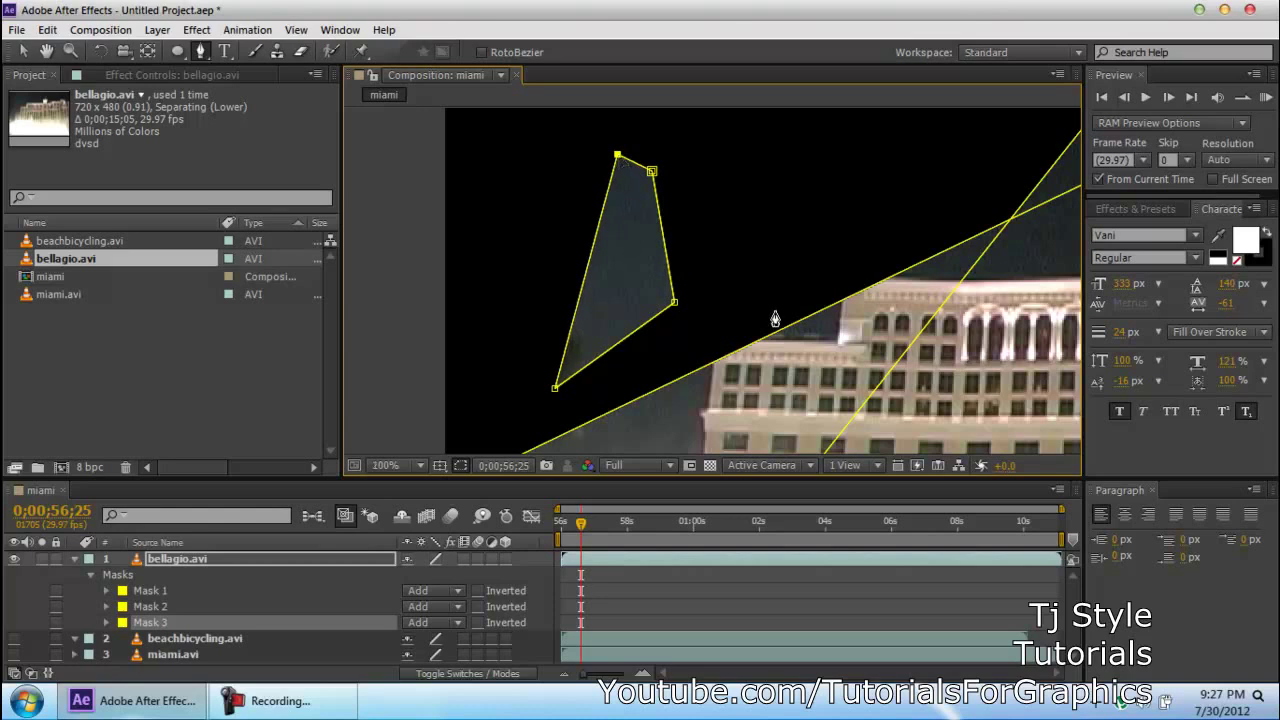
pyautogui.scroll(-4, 775, 320)
pyautogui.scroll(-1, 700, 450)
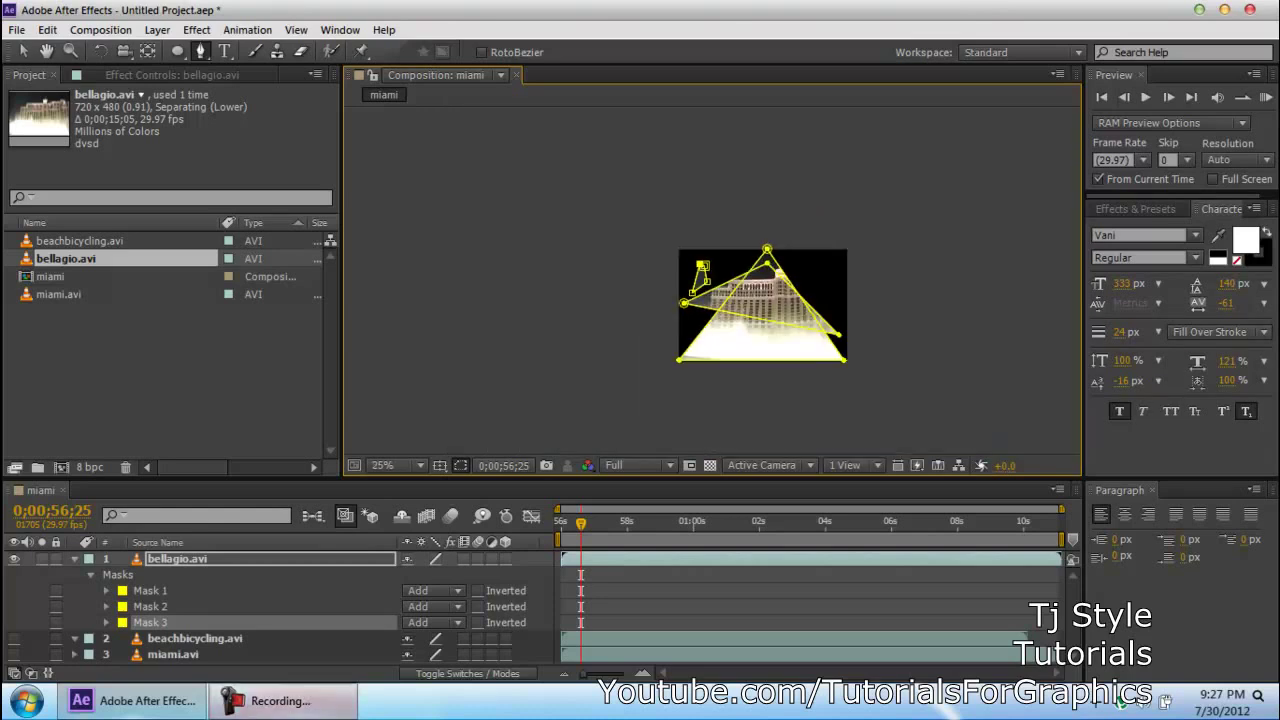
pyautogui.click(285, 700)
pyautogui.click(313, 712)
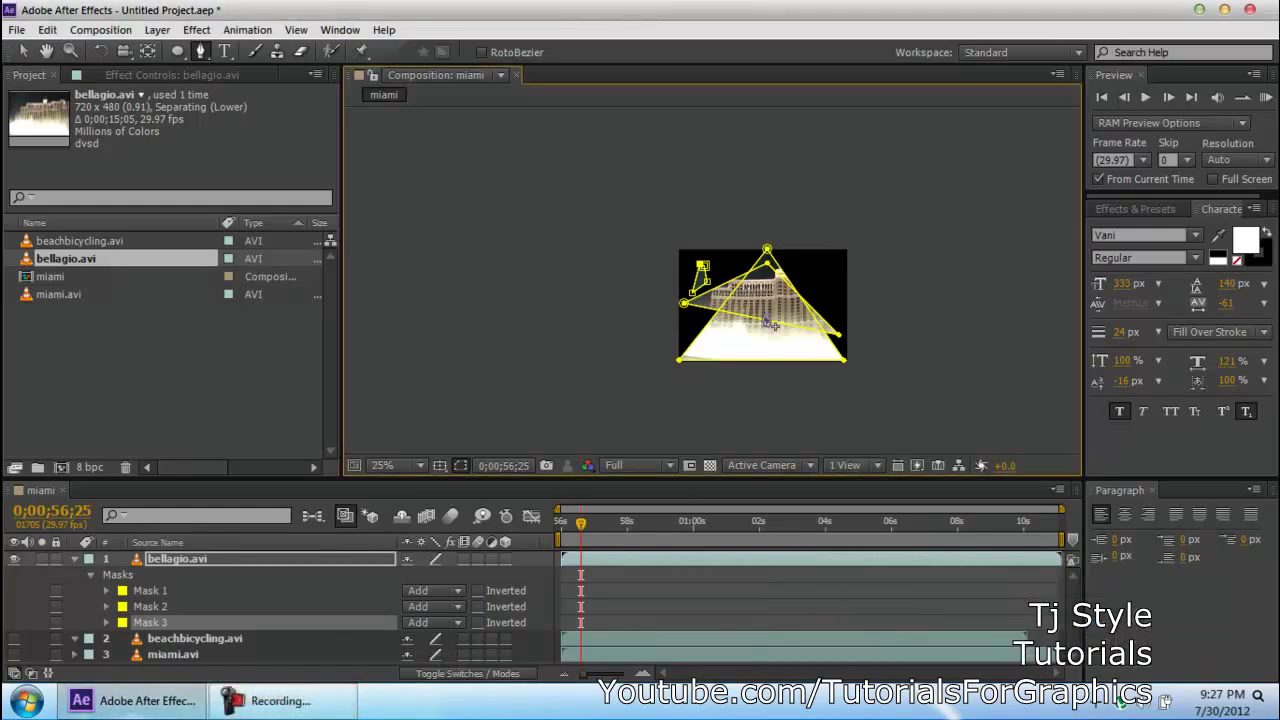
pyautogui.scroll(1, 815, 300)
pyautogui.press('space')
pyautogui.moveTo(846, 342); pyautogui.dragTo(761, 299)
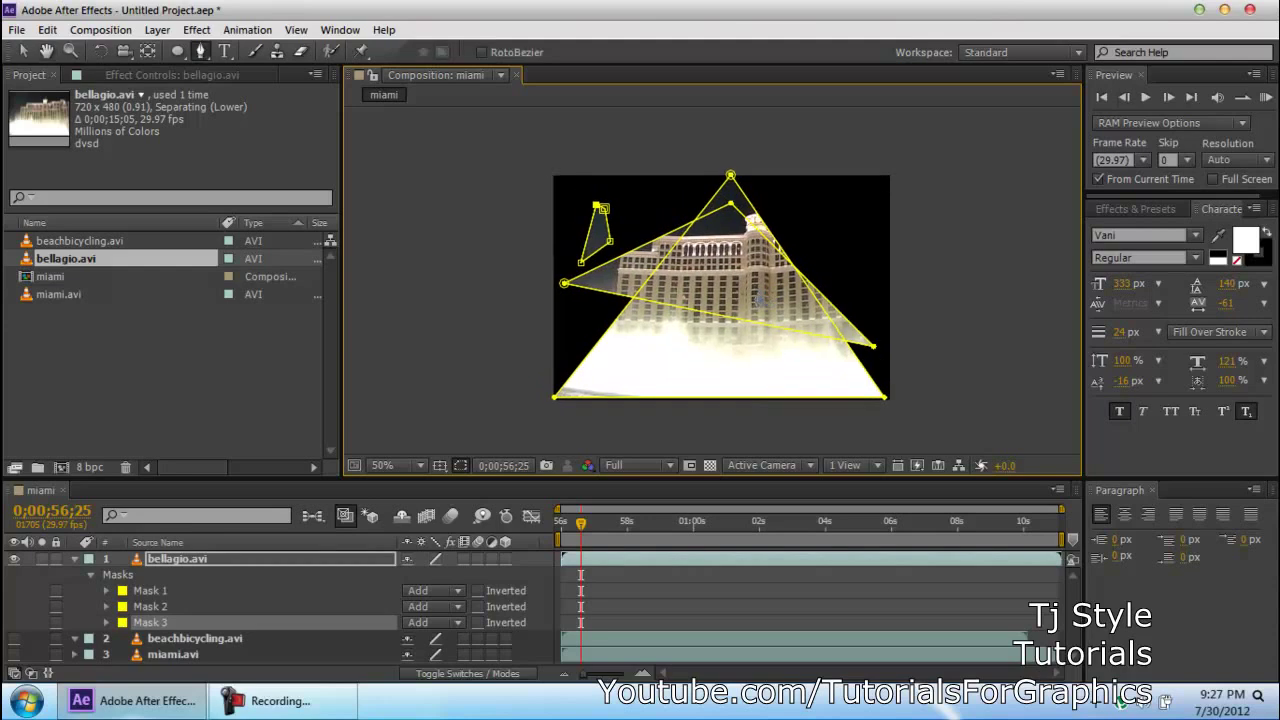
pyautogui.moveTo(208, 53); pyautogui.dragTo(290, 122)
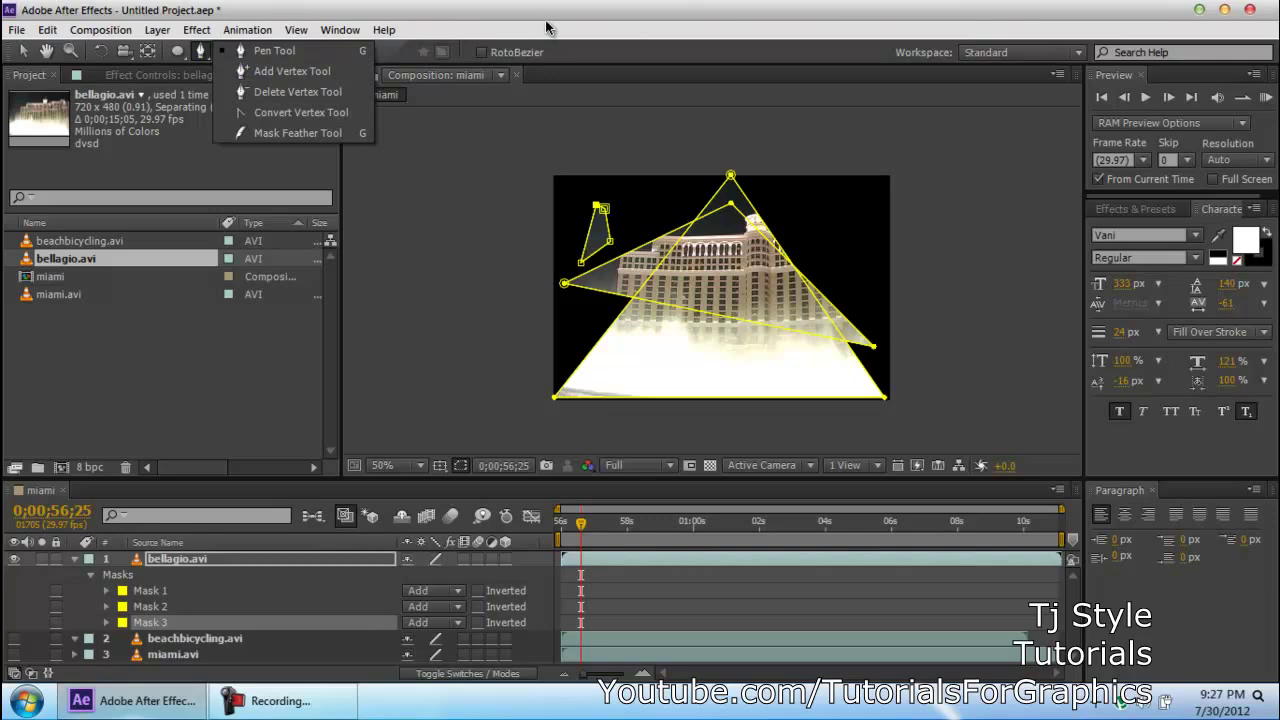
pyautogui.click(202, 55)
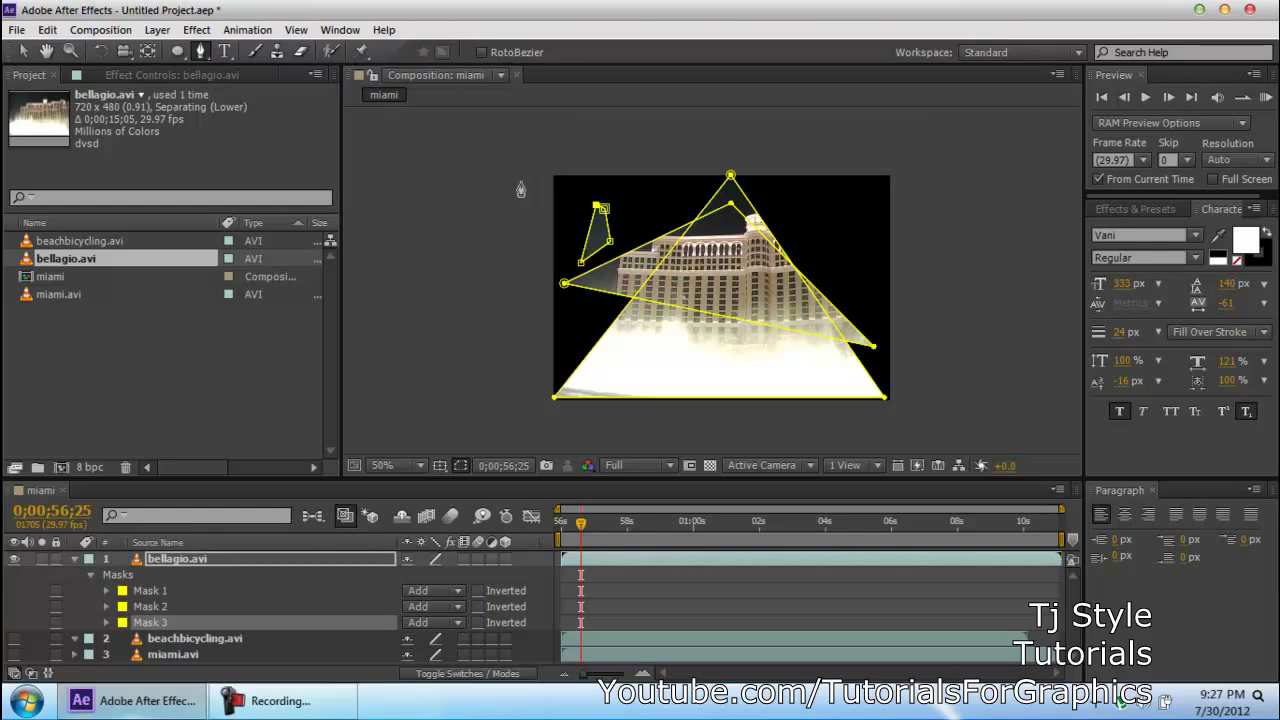
pyautogui.click(285, 701)
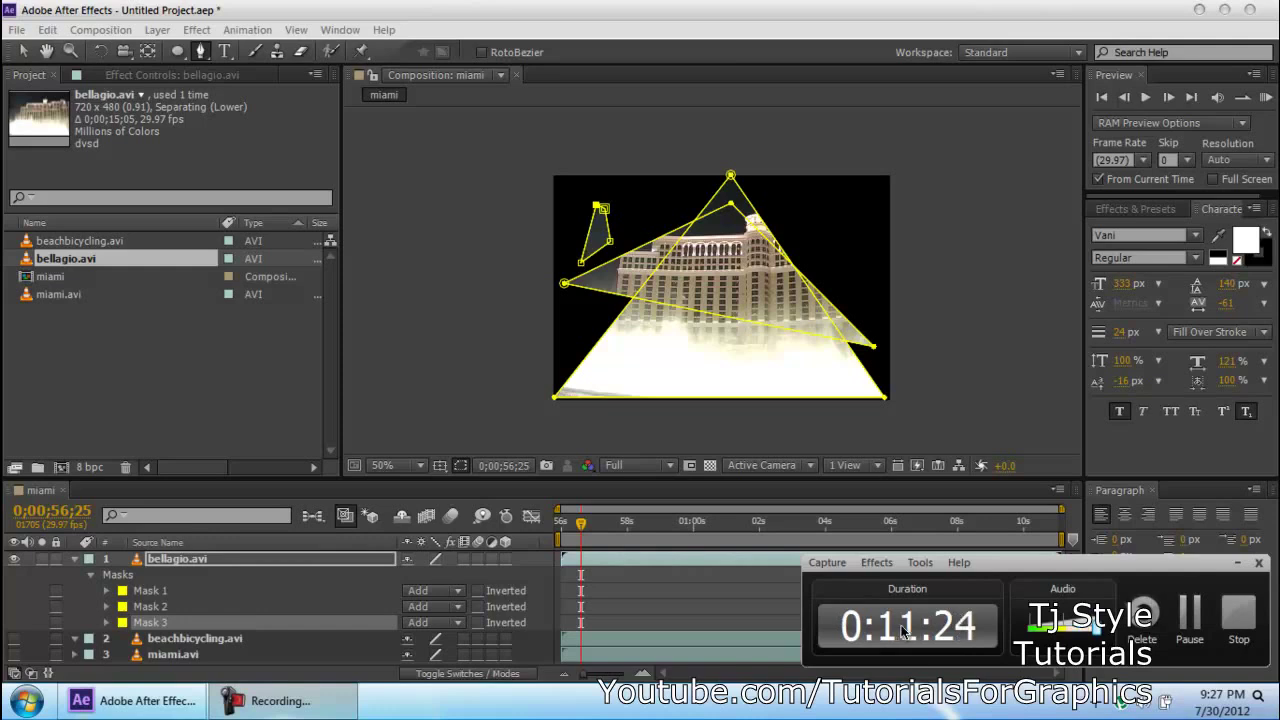
pyautogui.click(1237, 563)
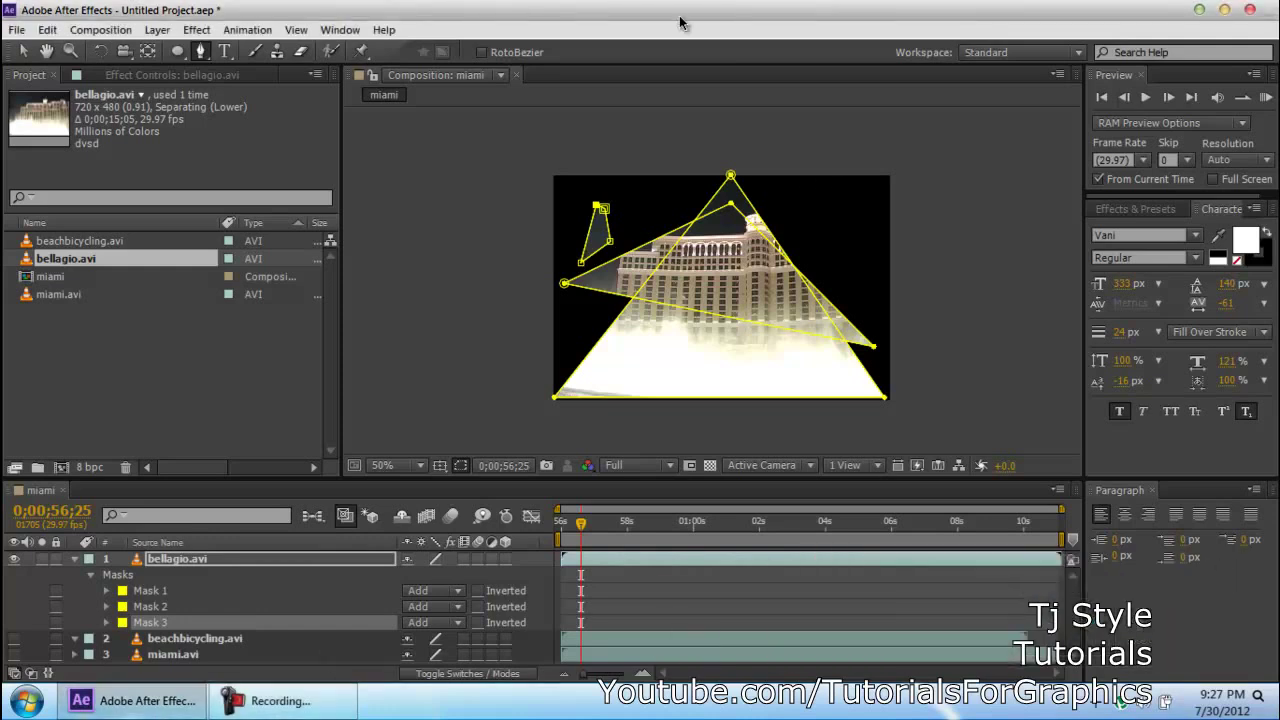
pyautogui.press('.')
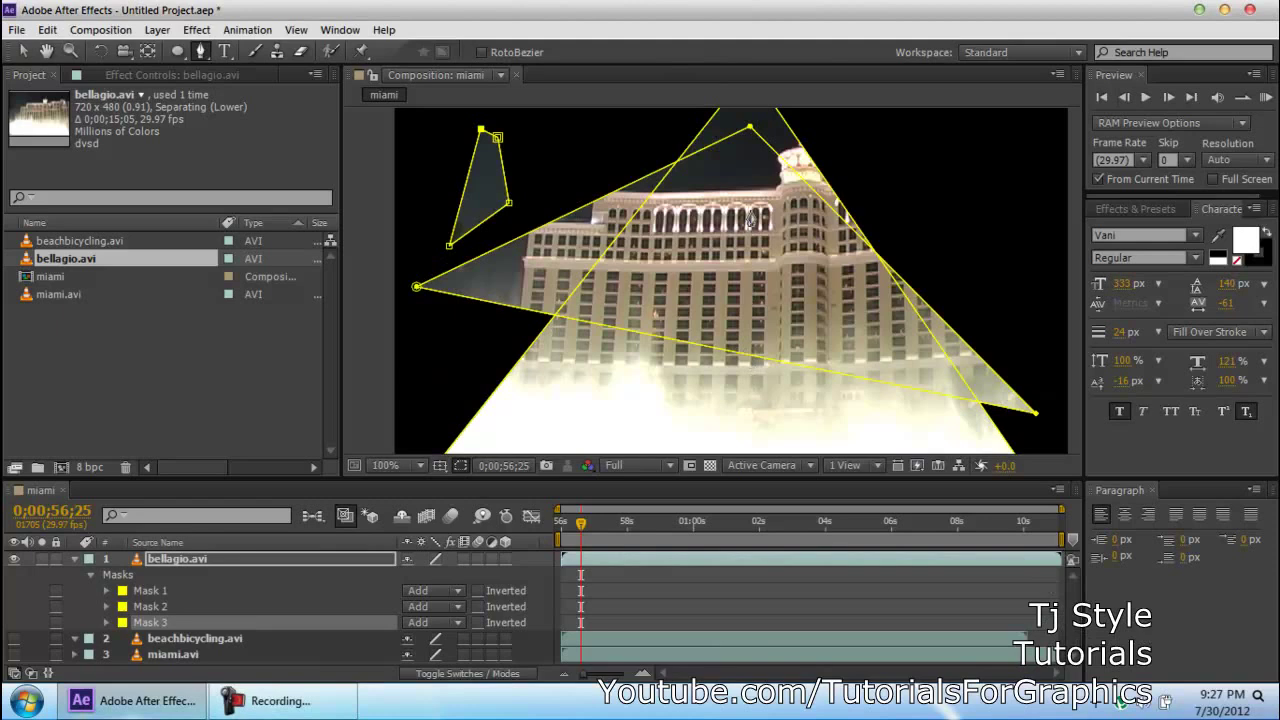
pyautogui.moveTo(750, 218); pyautogui.dragTo(731, 253)
pyautogui.press(',')
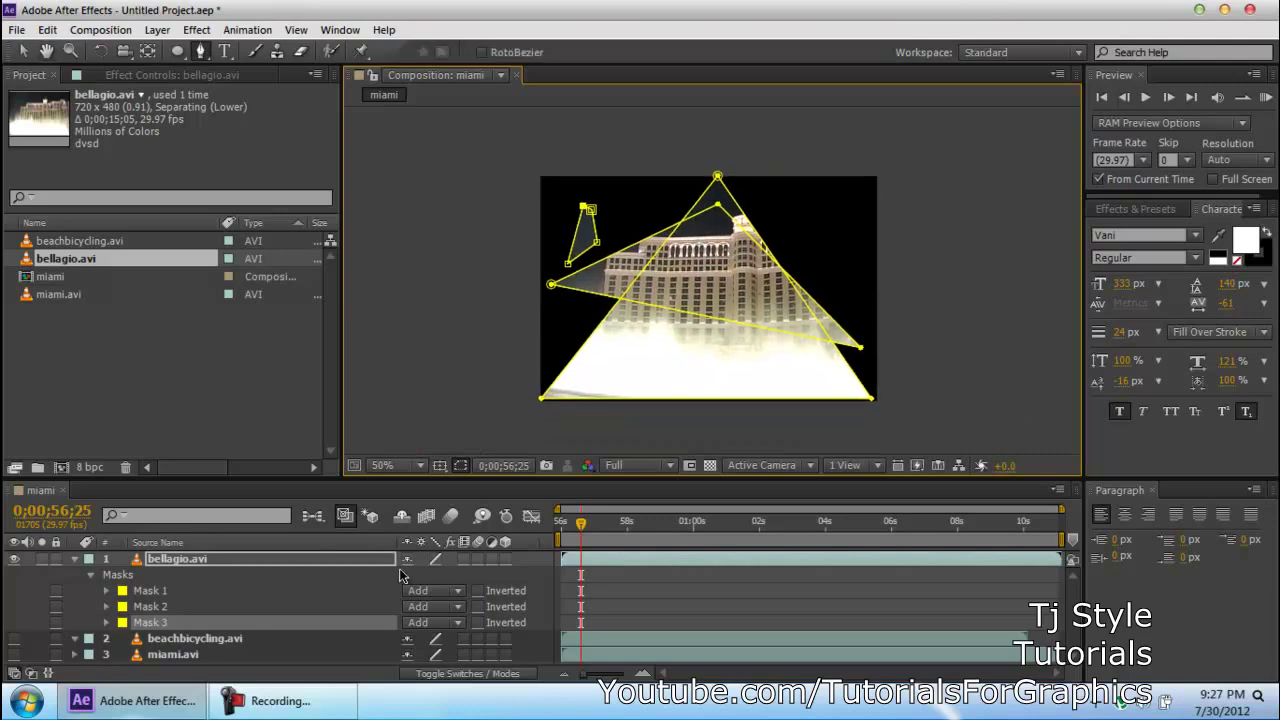
pyautogui.click(270, 700)
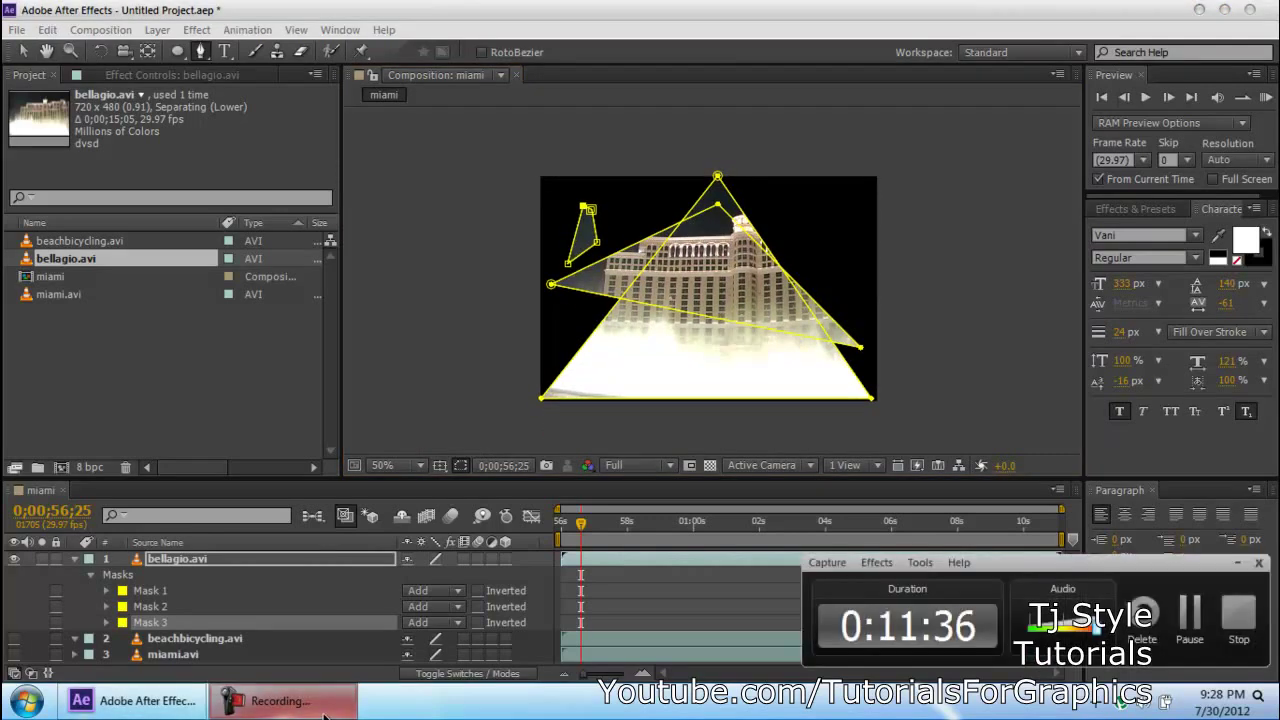
pyautogui.click(1238, 564)
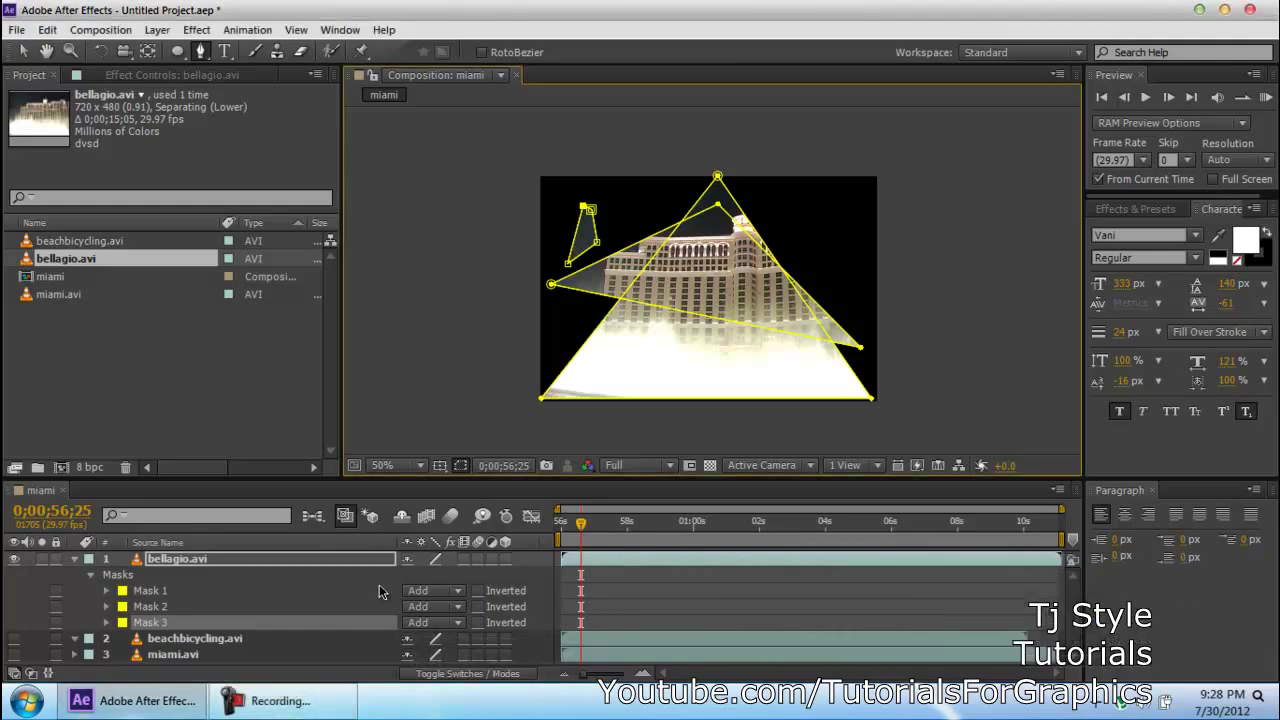
pyautogui.click(310, 708)
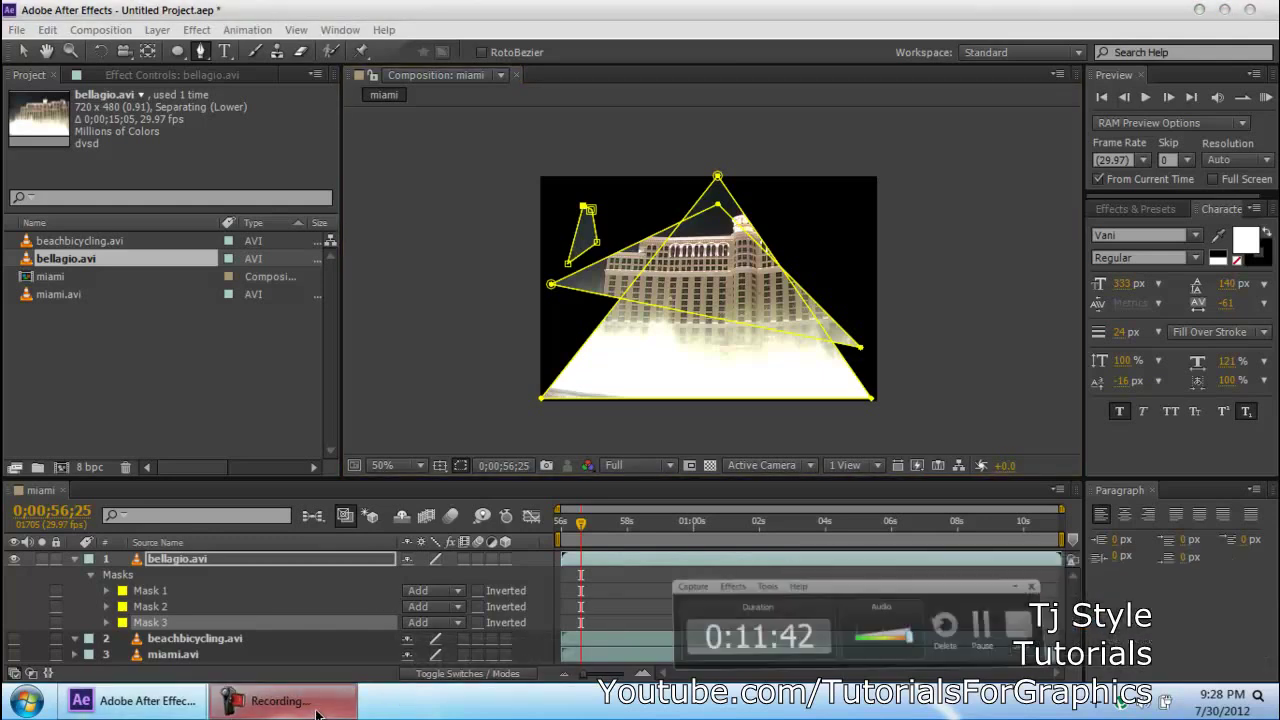
pyautogui.click(316, 714)
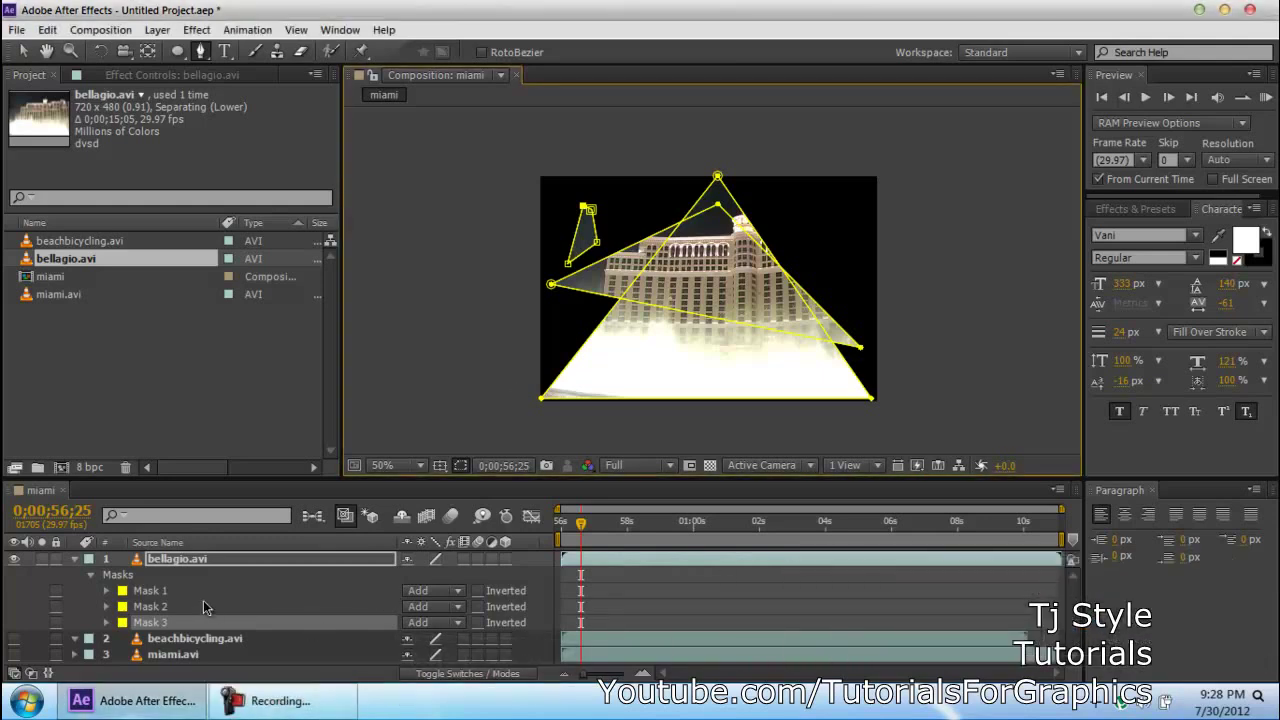
# Delete Masks 1, 2 and 3 from the bellagio.avi layer, and make the beachbicycling.avi layer visible and selected.
pyautogui.keyDown('shift'); pyautogui.click(163, 593); pyautogui.keyUp('shift')
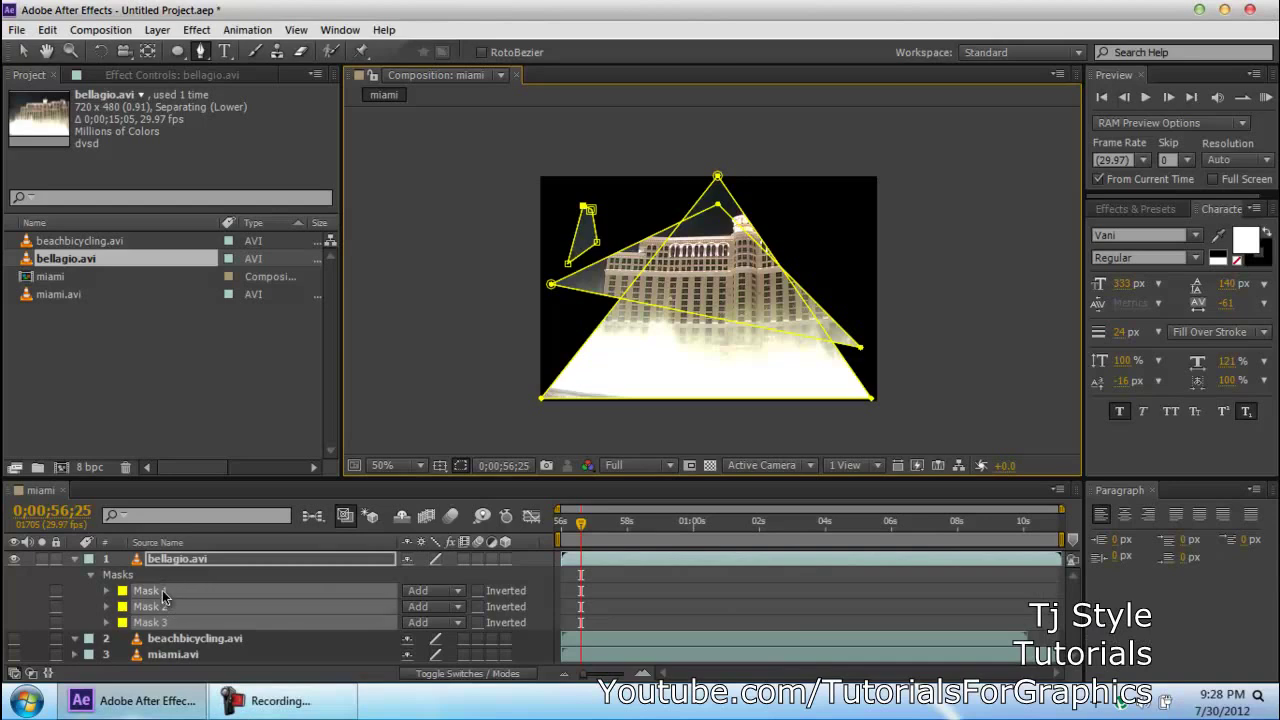
pyautogui.press('Delete')
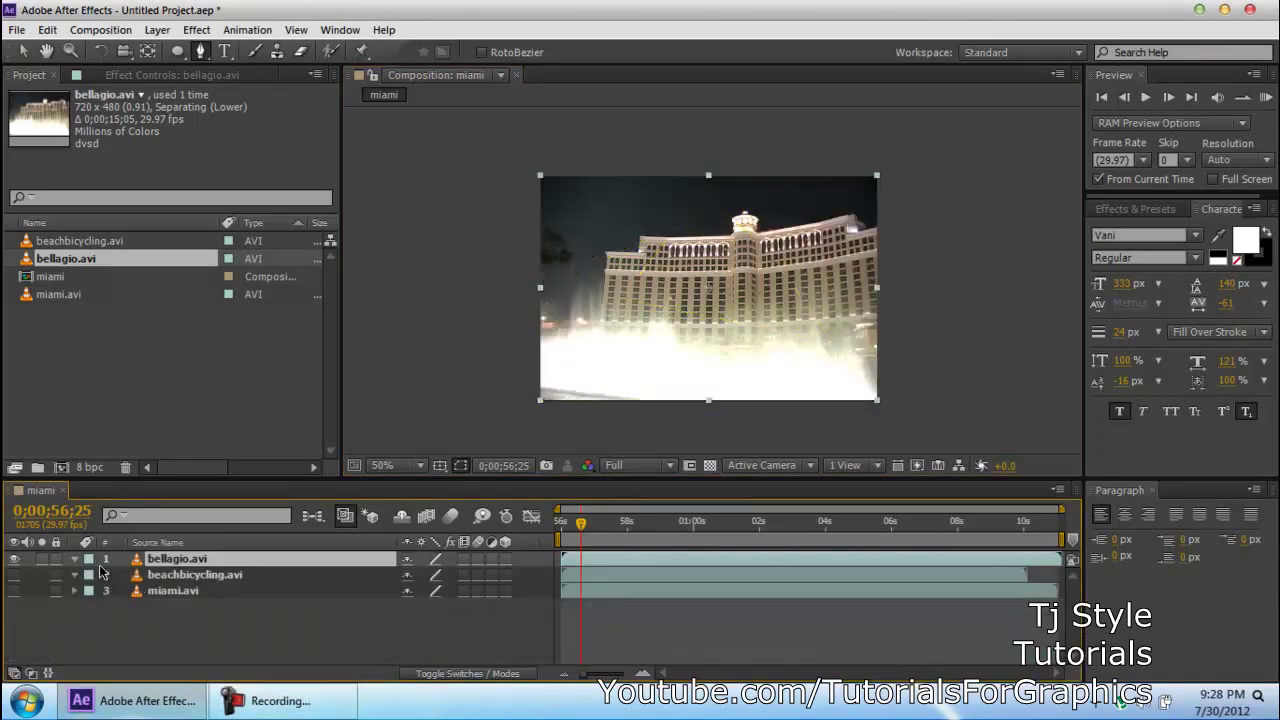
pyautogui.click(14, 575)
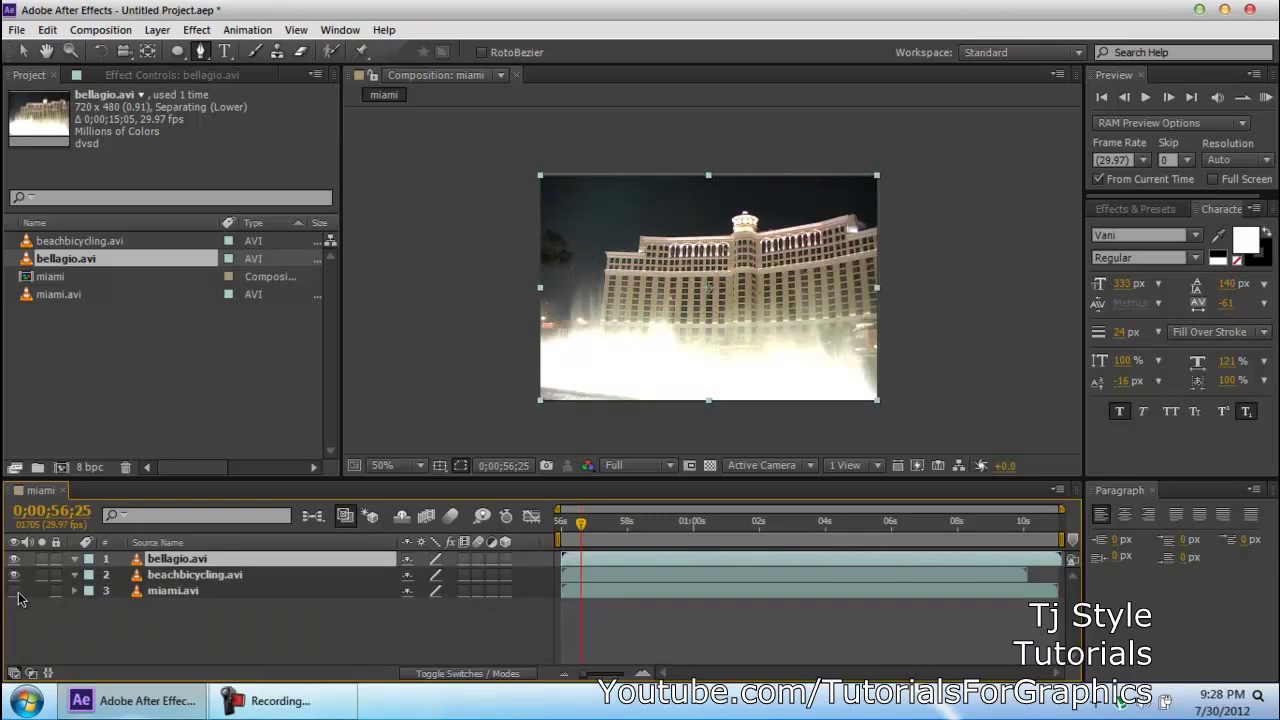
pyautogui.click(195, 576)
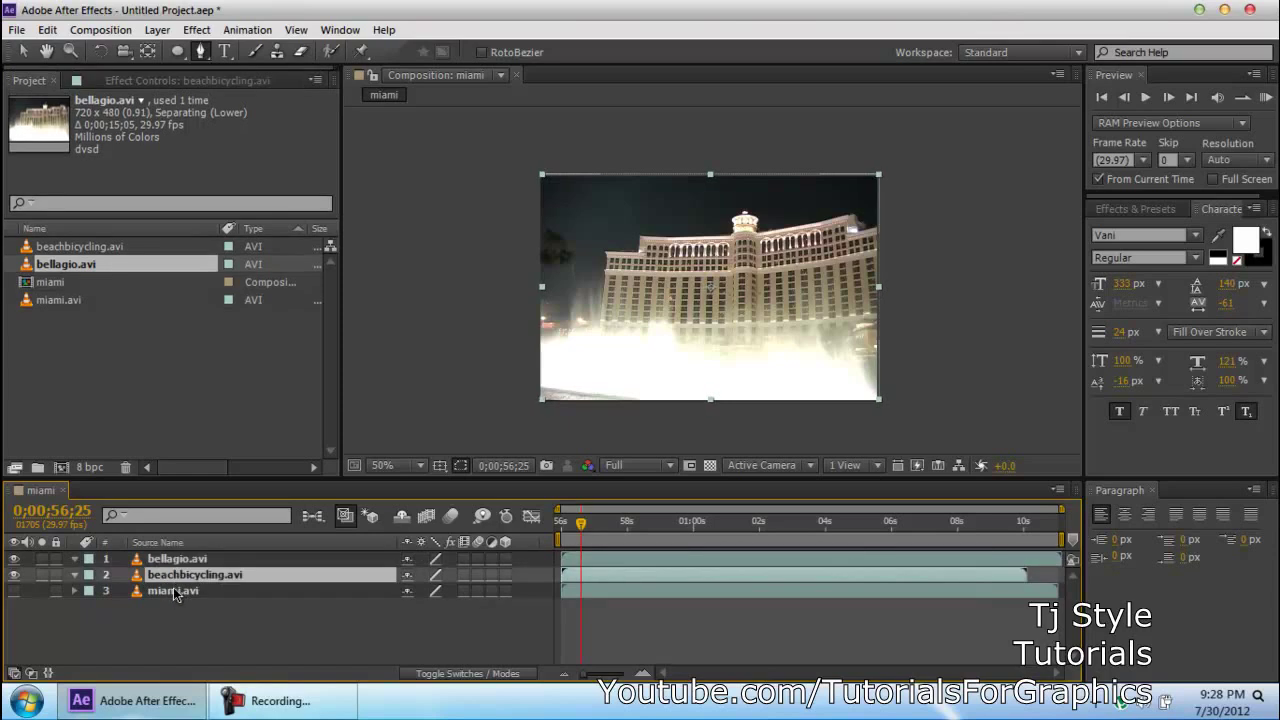
# Make the miami.avi layer visible and choose the Rectangle Tool for drawing masks.
pyautogui.click(14, 591)
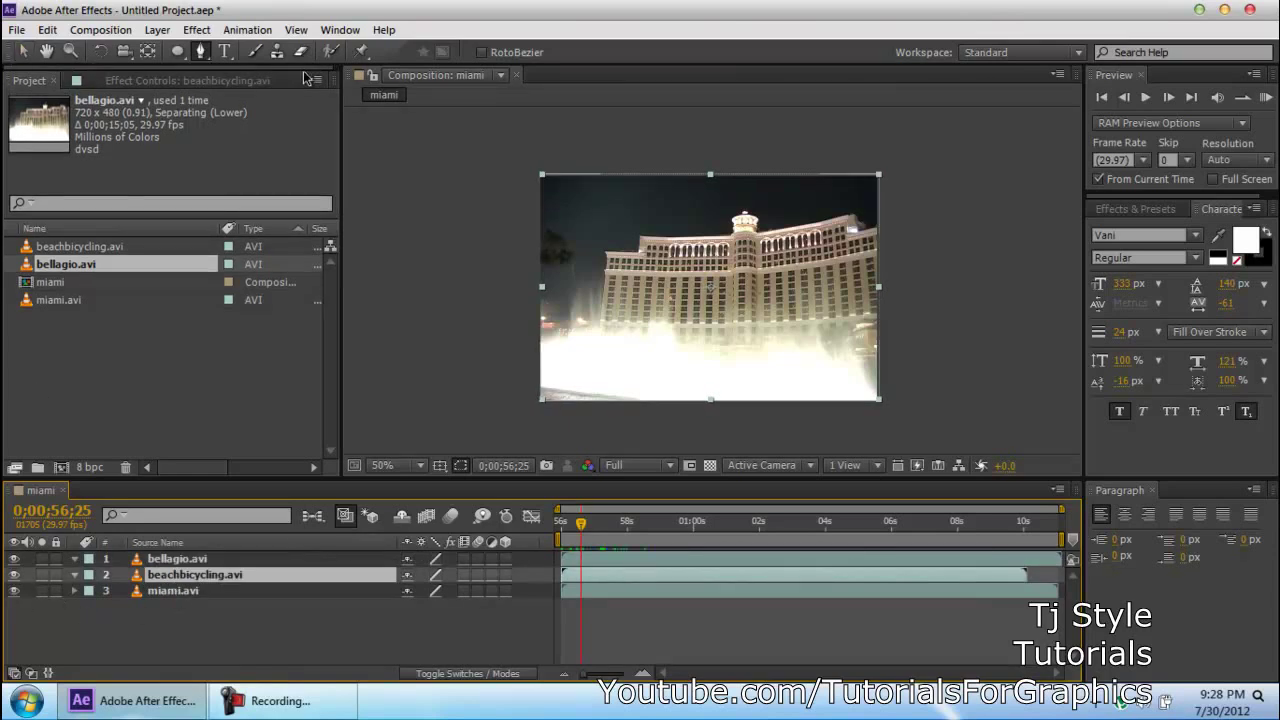
pyautogui.click(179, 52)
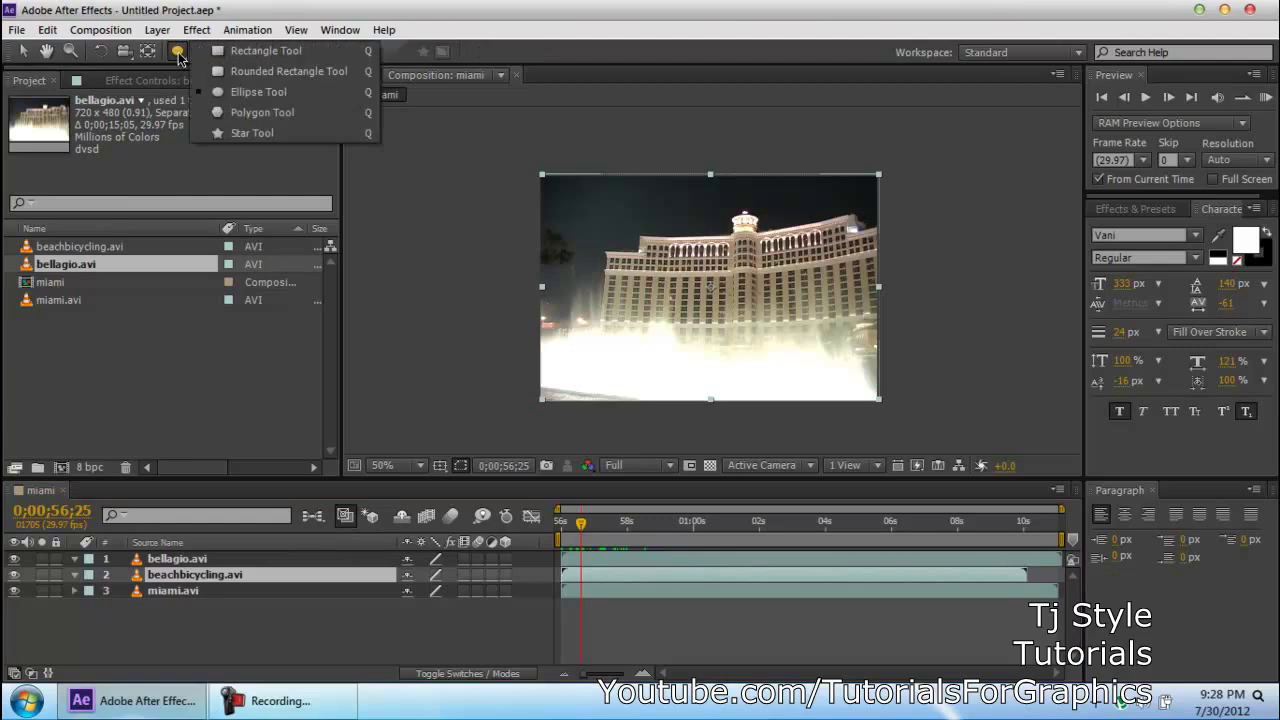
pyautogui.click(257, 53)
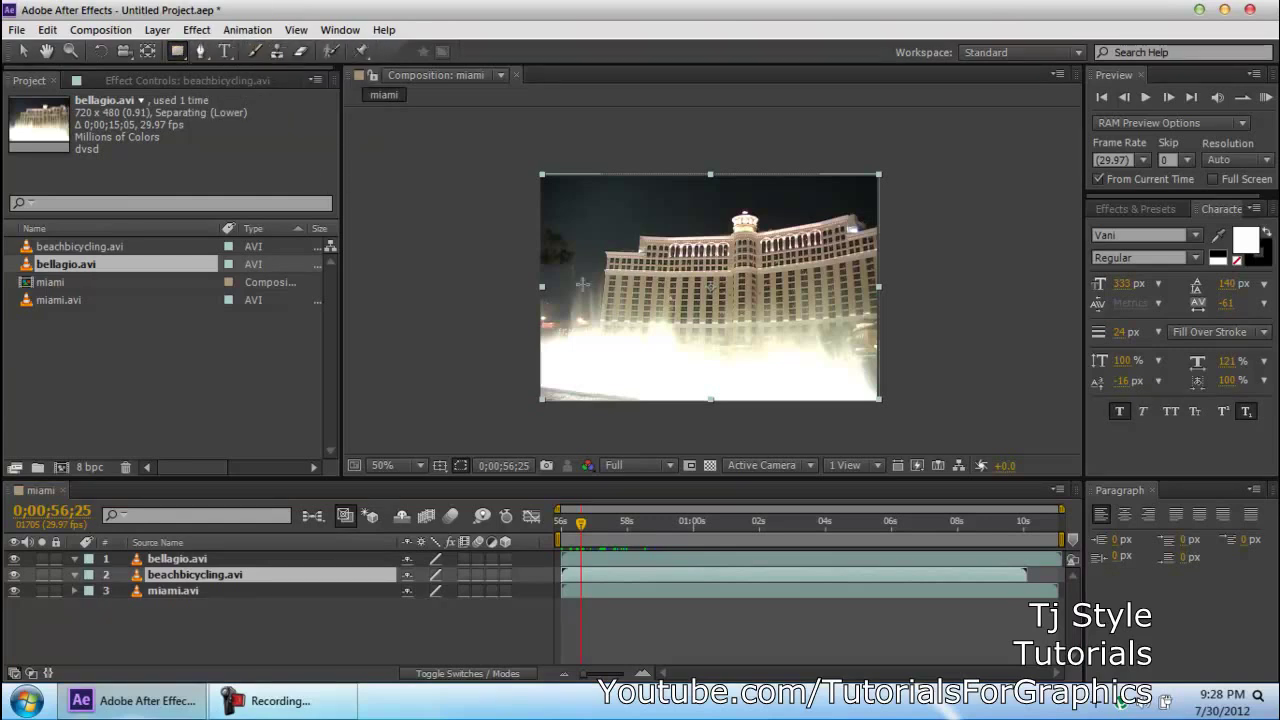
pyautogui.moveTo(510, 138); pyautogui.dragTo(912, 298)
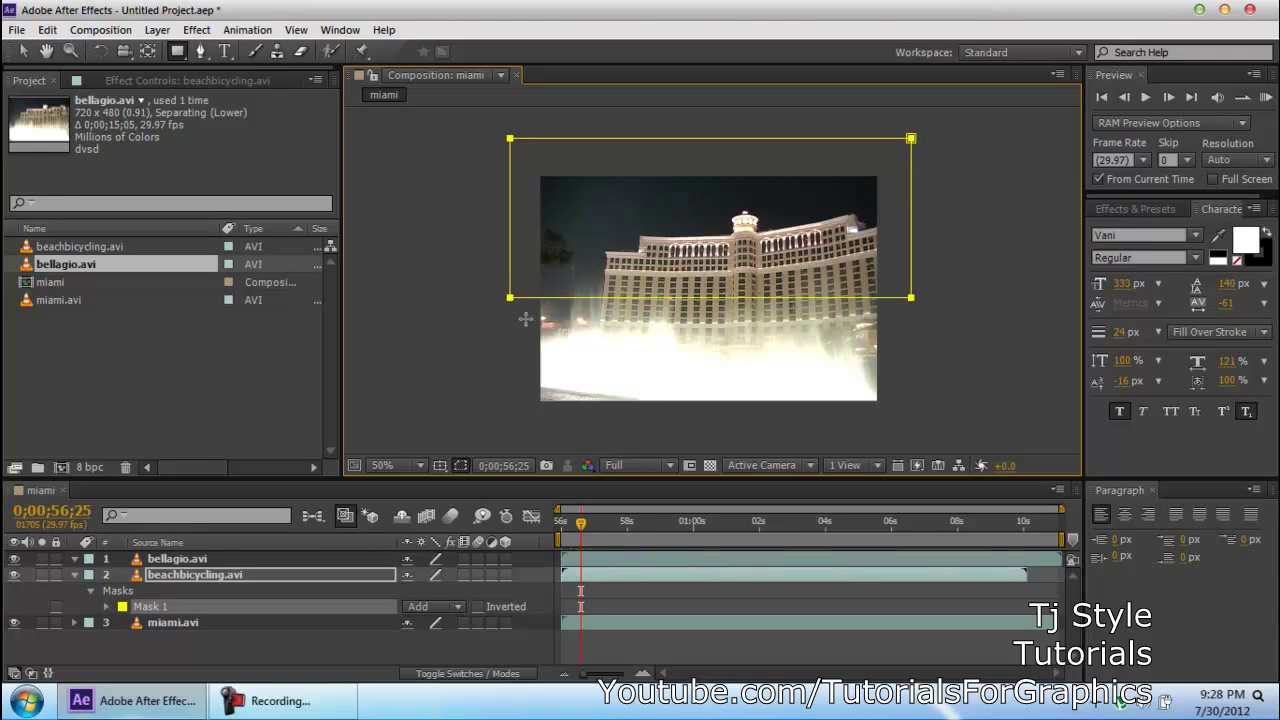
pyautogui.hotkey('ctrl', 'z')
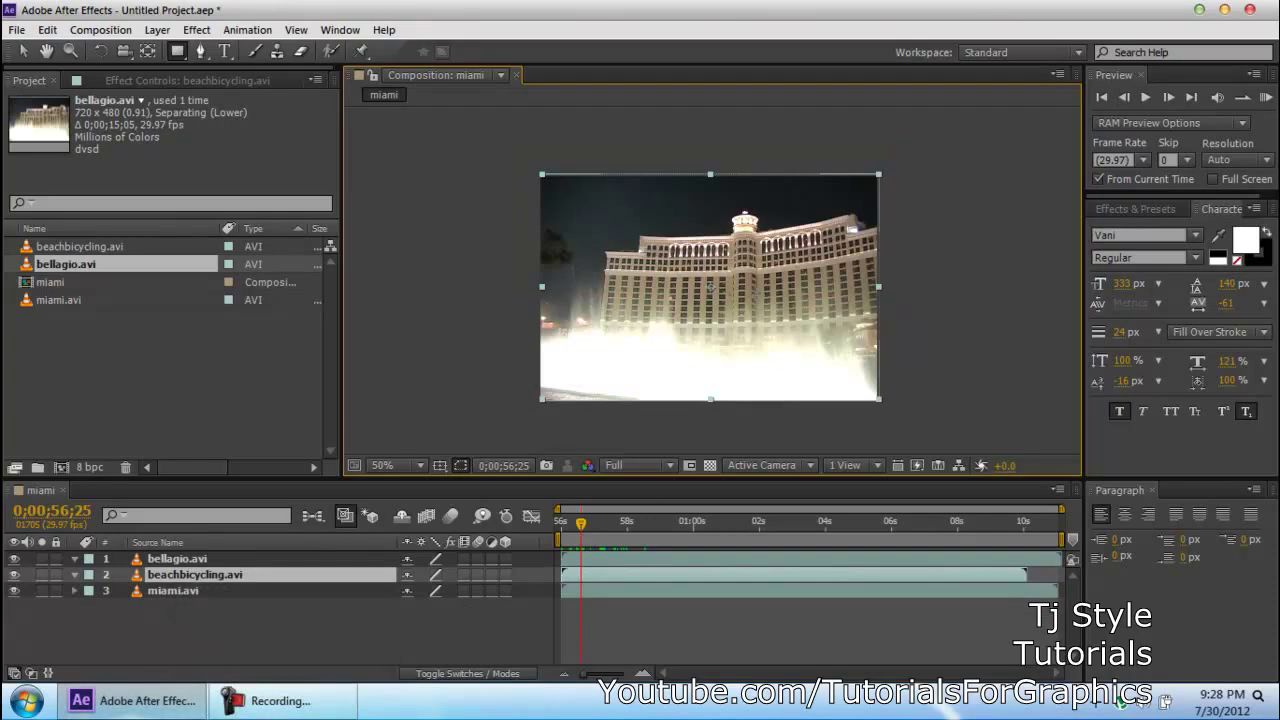
pyautogui.click(395, 467)
pyautogui.click(466, 148)
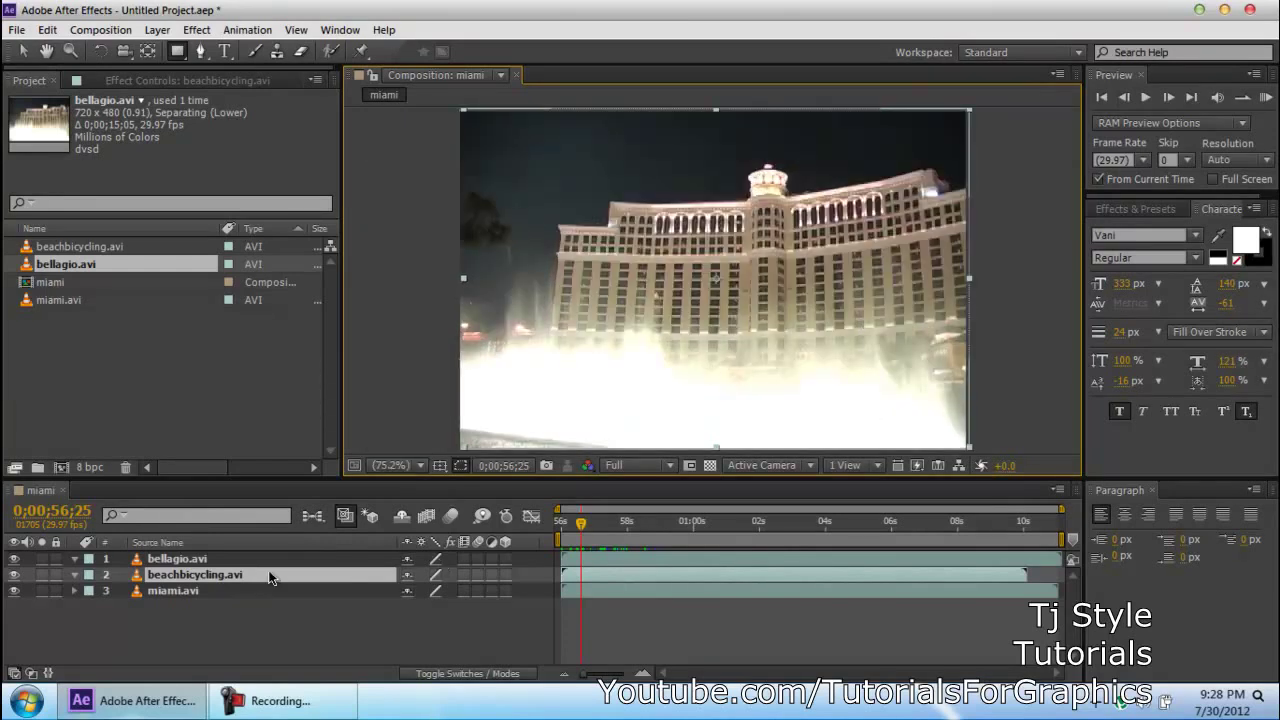
# Draw two slightly overlapping rectangular masks on the bellagio.avi layer, one covering its upper half and one its lower half, extending beyond the frame.
pyautogui.click(195, 562)
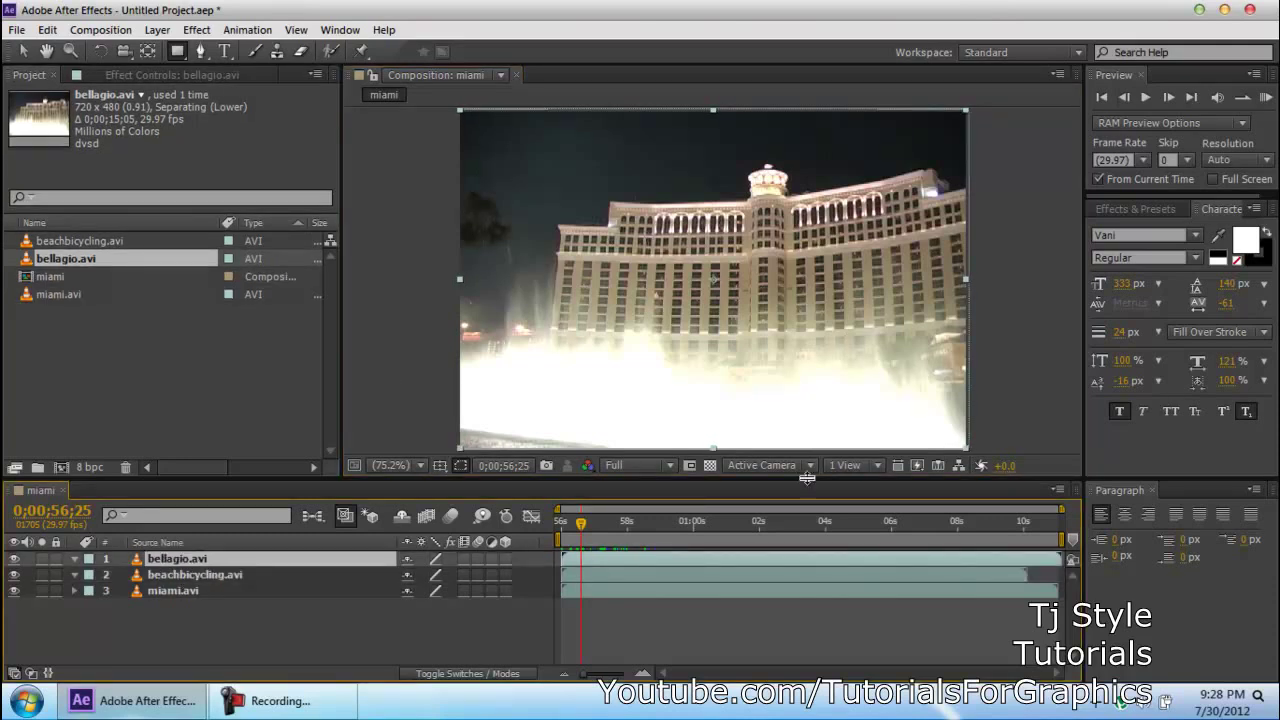
pyautogui.scroll(-1, 412, 206)
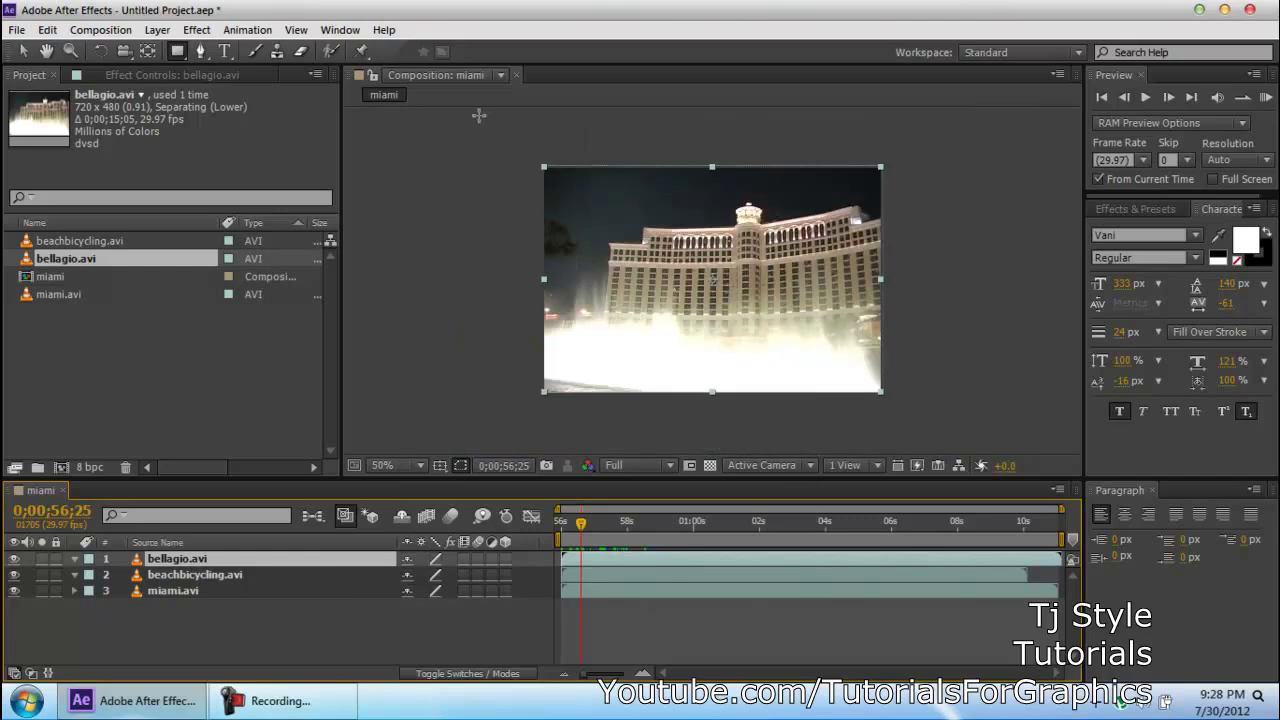
pyautogui.moveTo(483, 113); pyautogui.dragTo(966, 290)
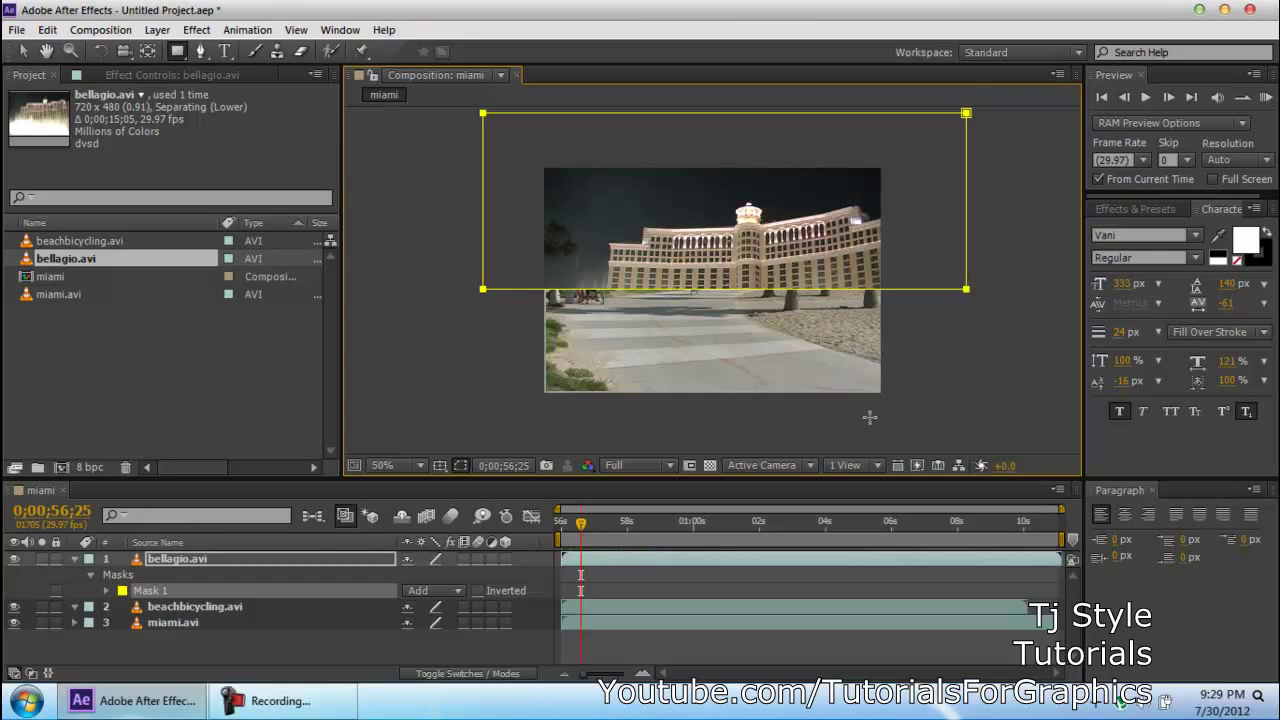
pyautogui.click(212, 560)
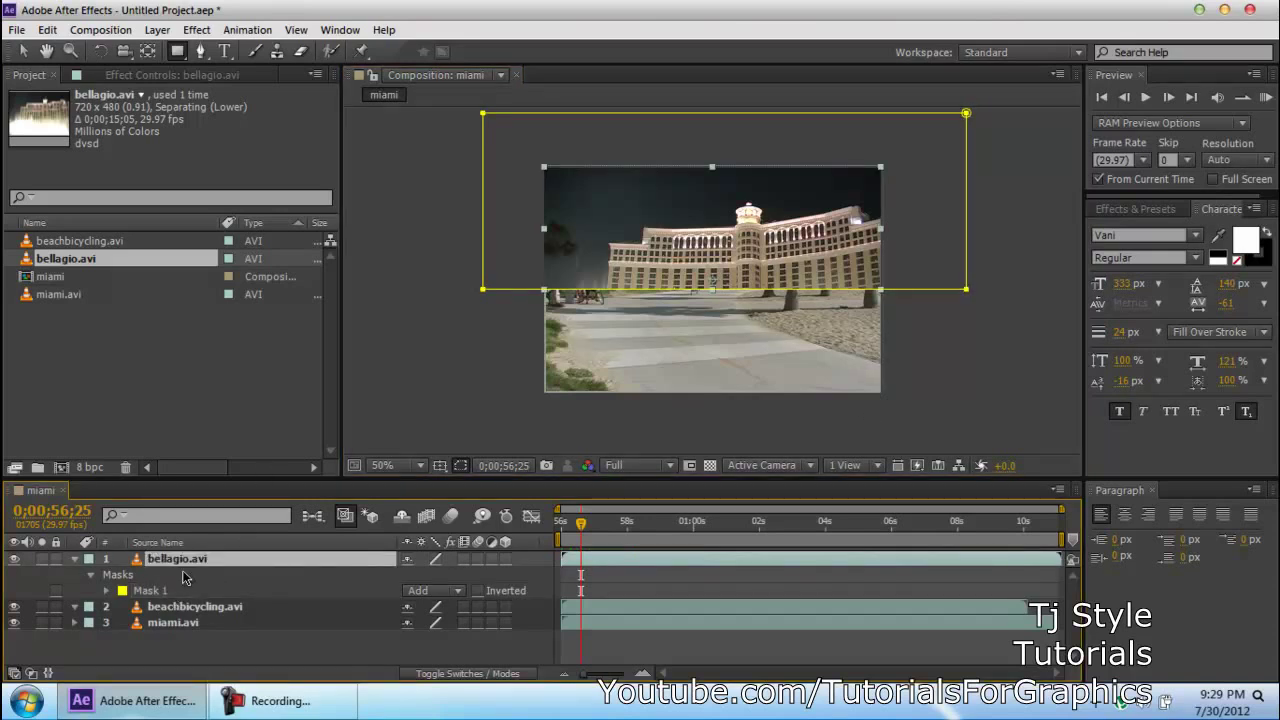
pyautogui.moveTo(991, 434); pyautogui.dragTo(462, 282)
pyautogui.click(22, 53)
pyautogui.click(481, 338)
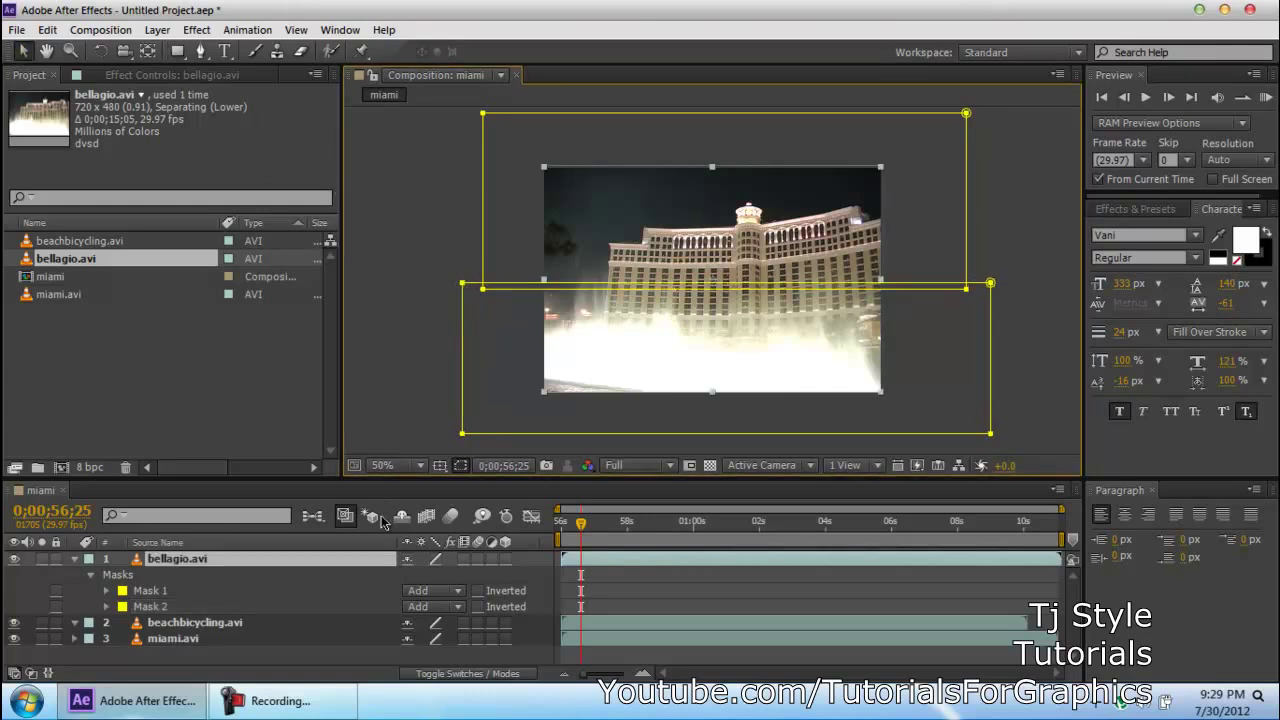
# Show the Mask Path property of both Mask 1 and Mask 2 on the bellagio.avi layer.
pyautogui.click(153, 594)
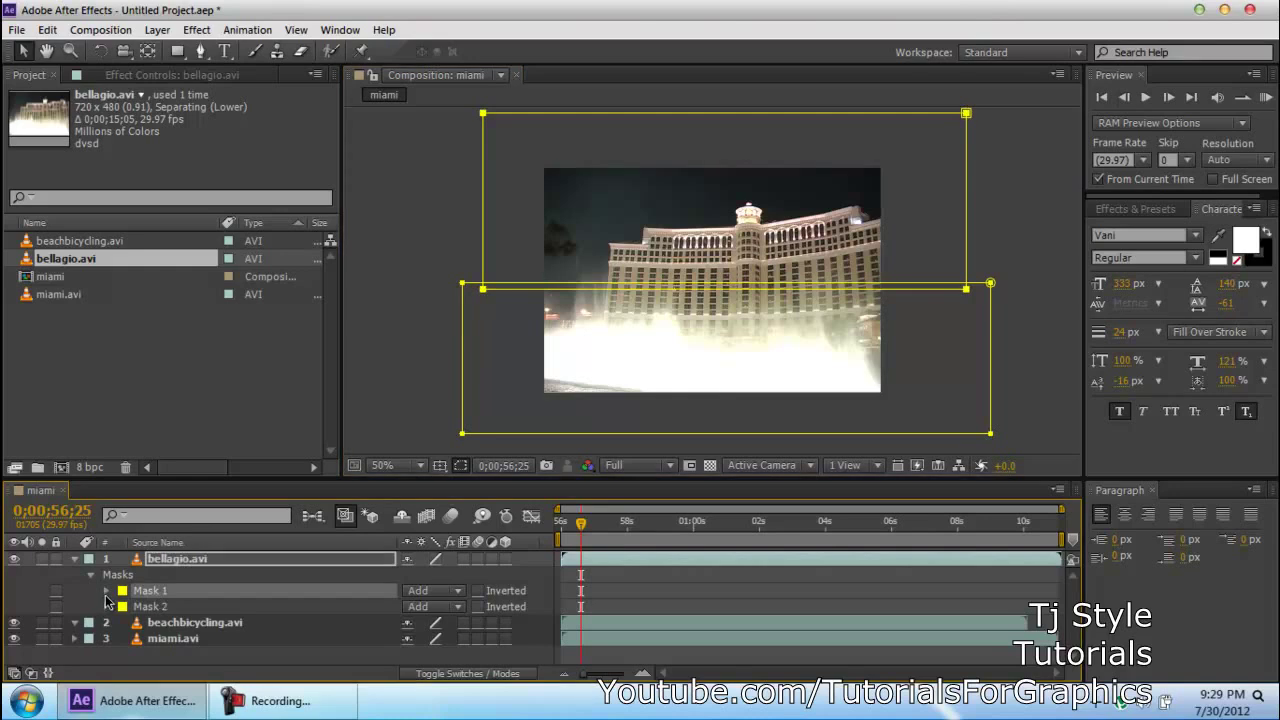
pyautogui.click(106, 591)
pyautogui.click(107, 592)
pyautogui.keyDown('shift'); pyautogui.click(155, 609); pyautogui.keyUp('shift')
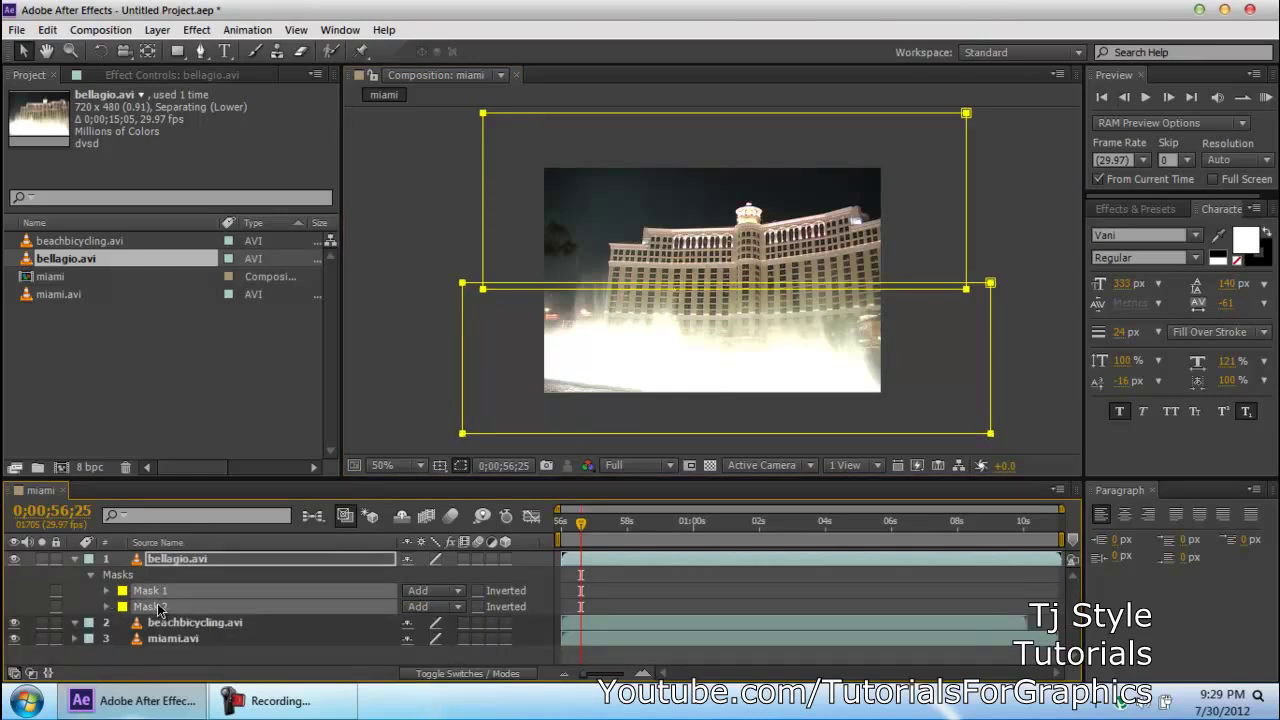
pyautogui.press('m')
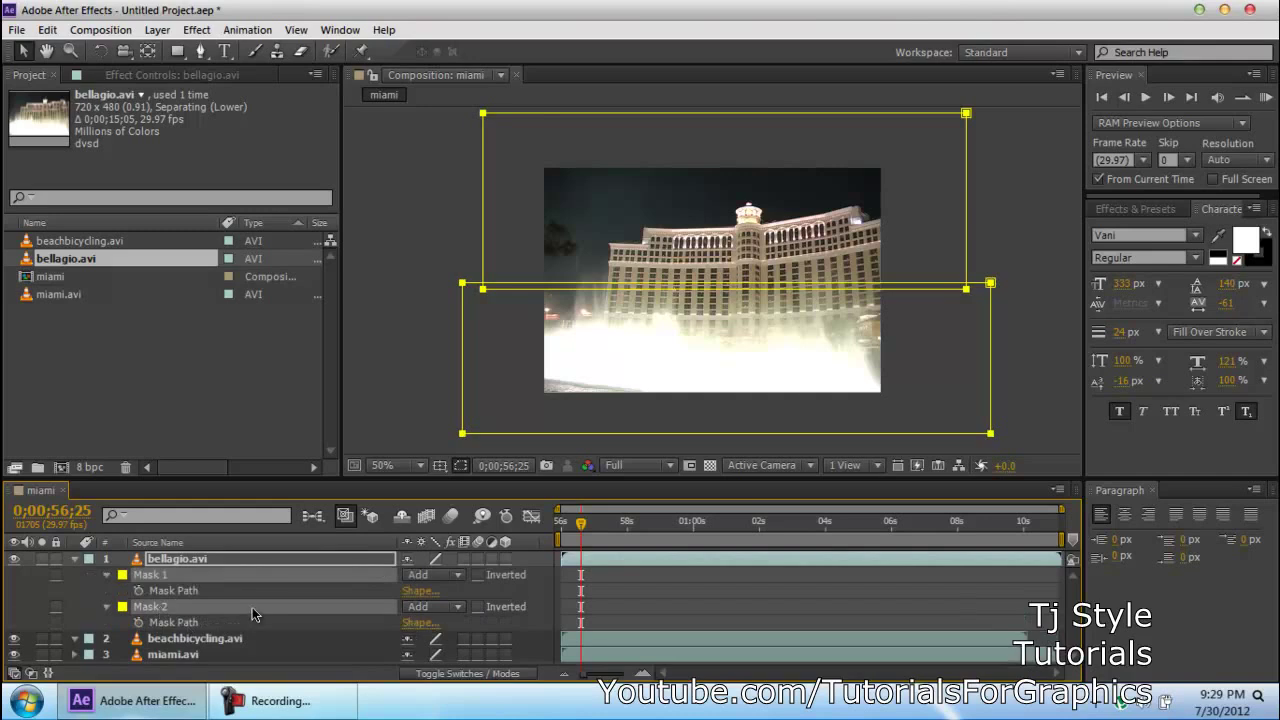
pyautogui.click(190, 598)
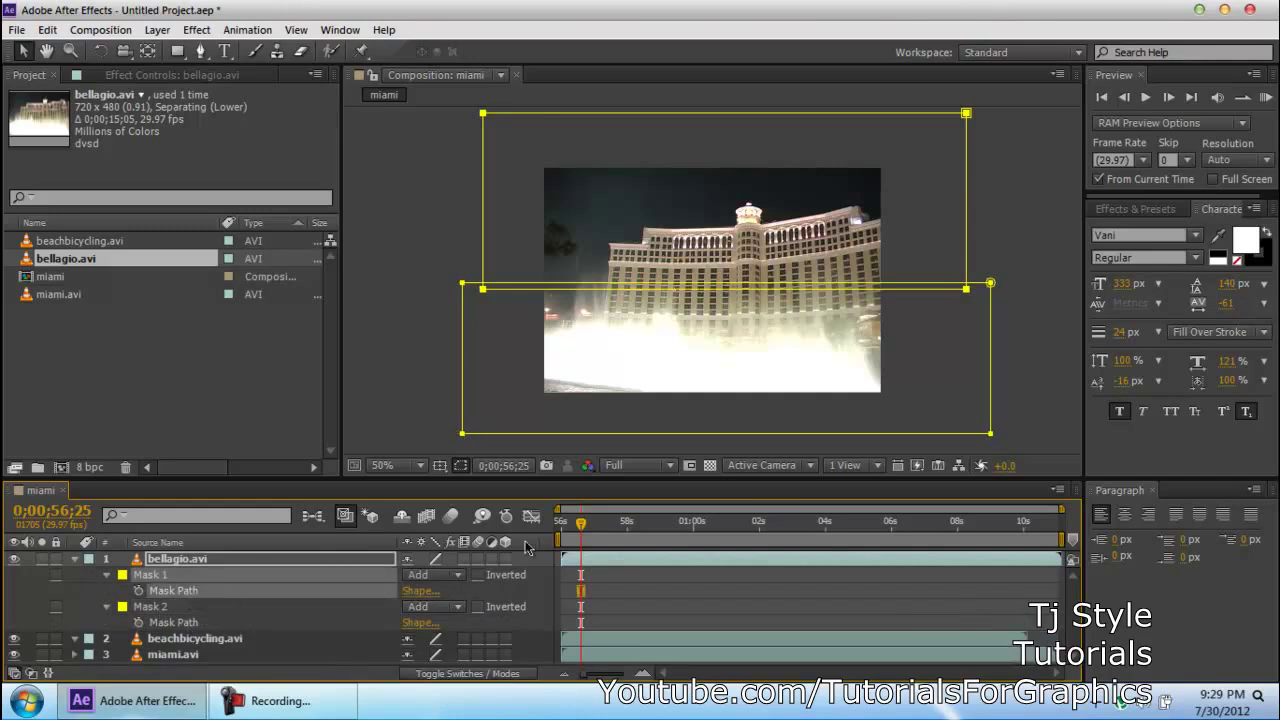
# Set a first Mask Path keyframe for both Mask 1 and Mask 2 at 0;00;56;13.
pyautogui.moveTo(582, 528); pyautogui.dragTo(561, 530)
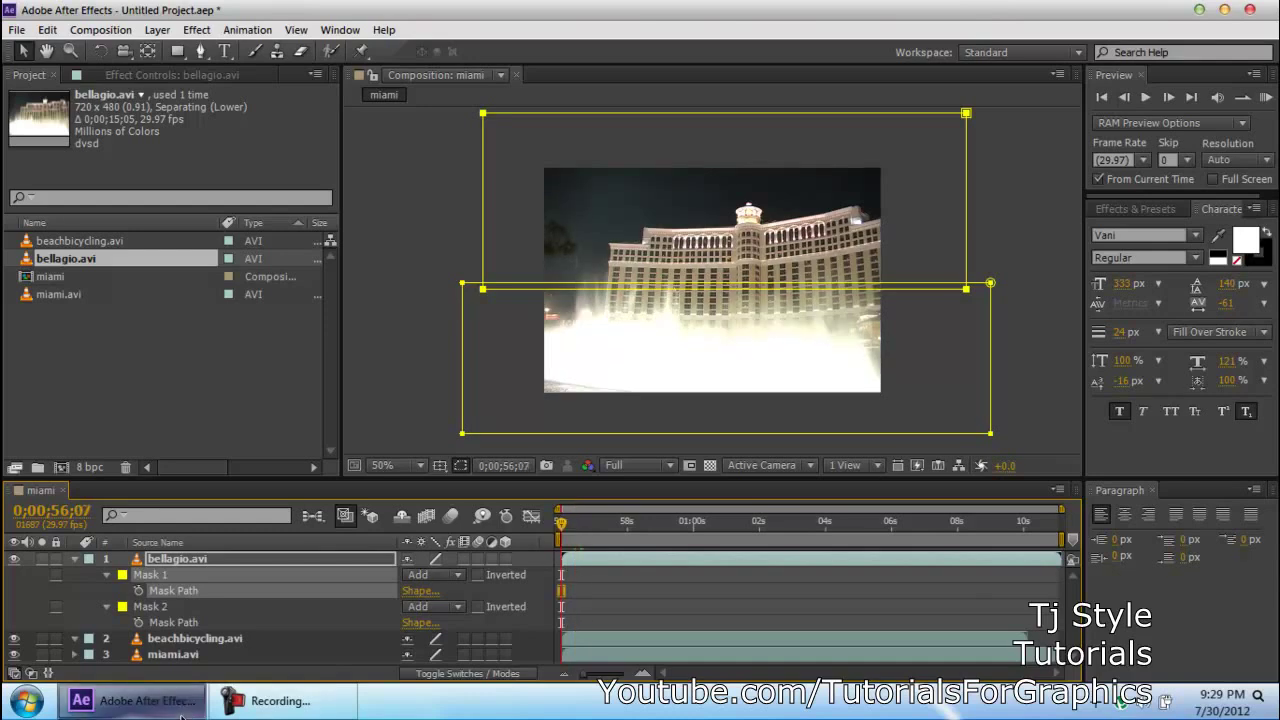
pyautogui.click(295, 709)
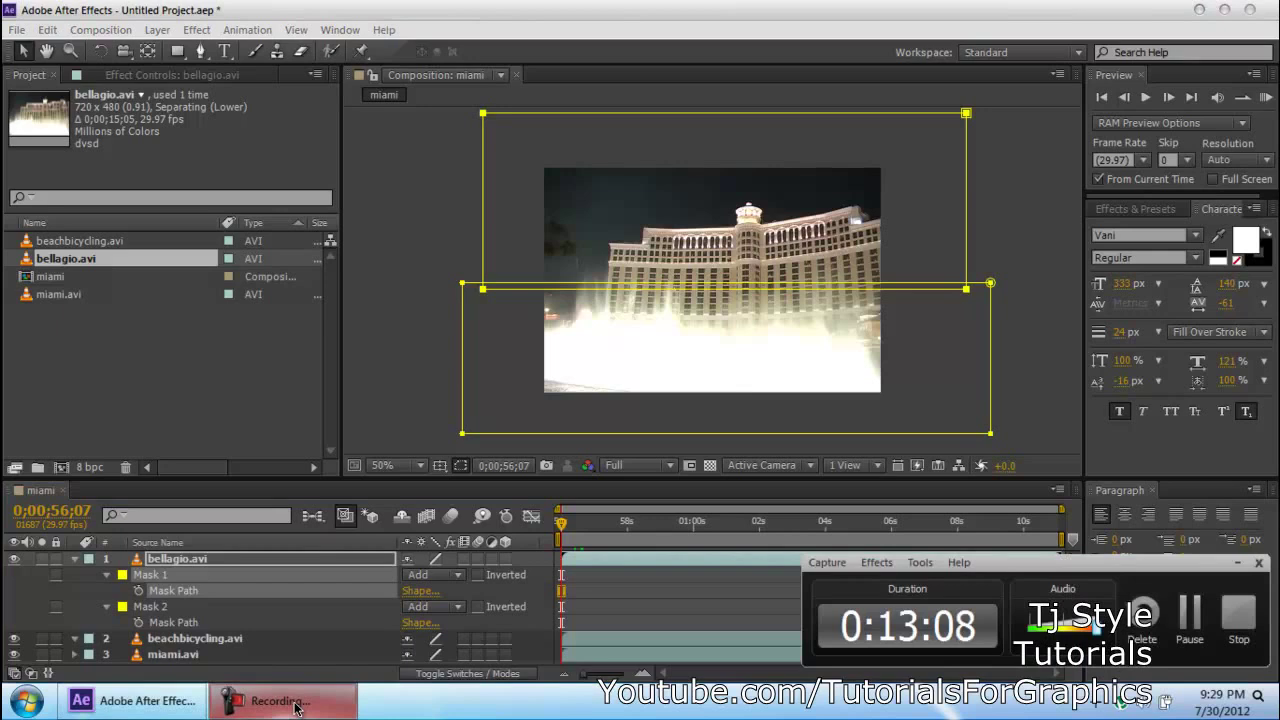
pyautogui.click(333, 710)
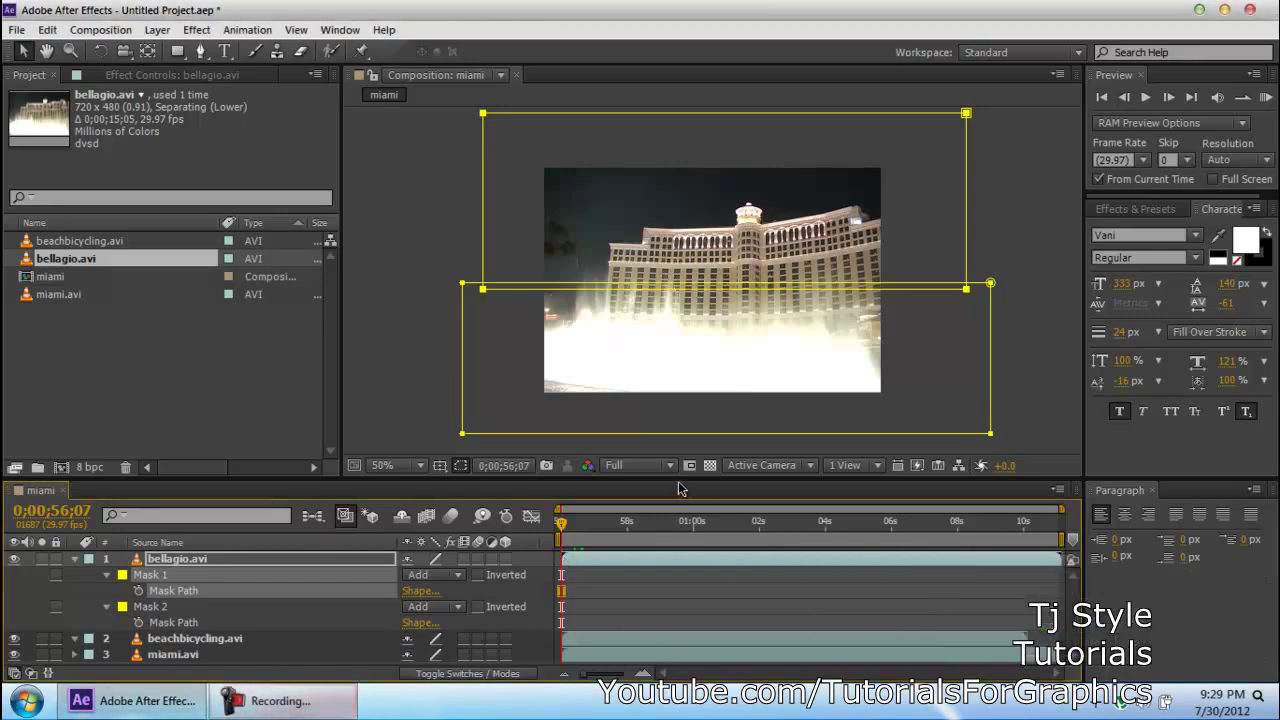
pyautogui.moveTo(562, 526); pyautogui.dragTo(570, 527)
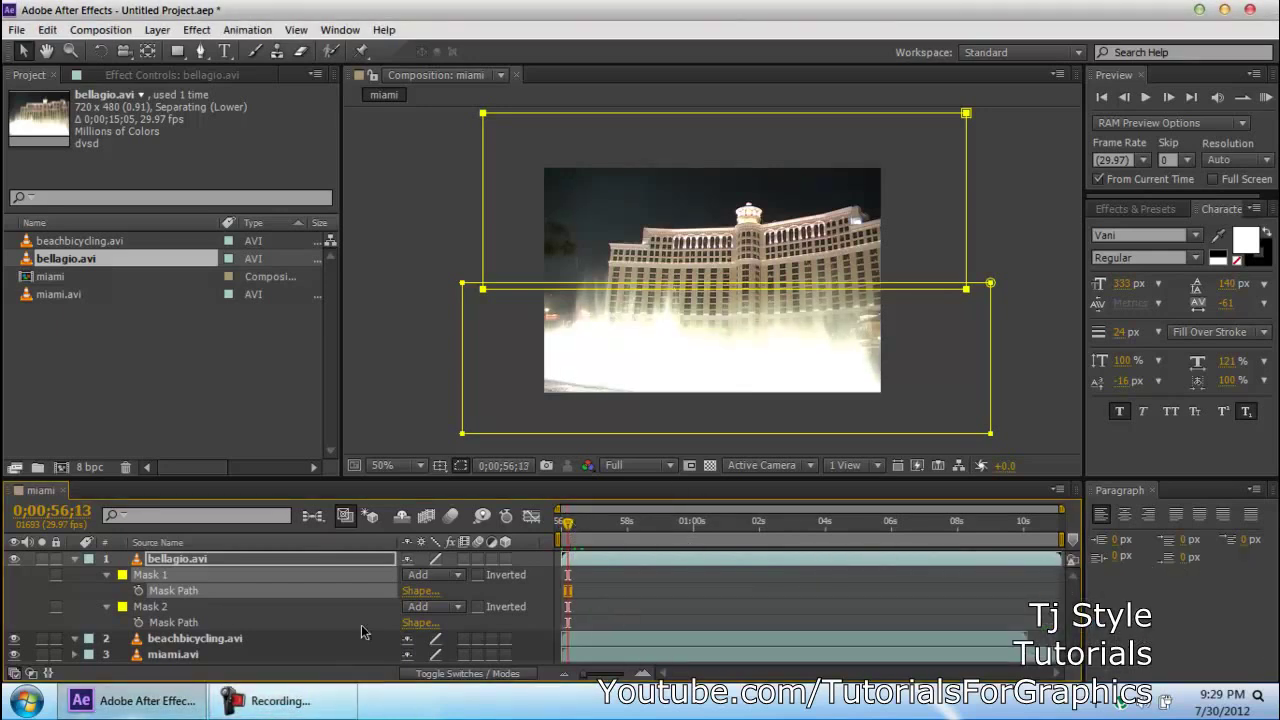
pyautogui.click(139, 590)
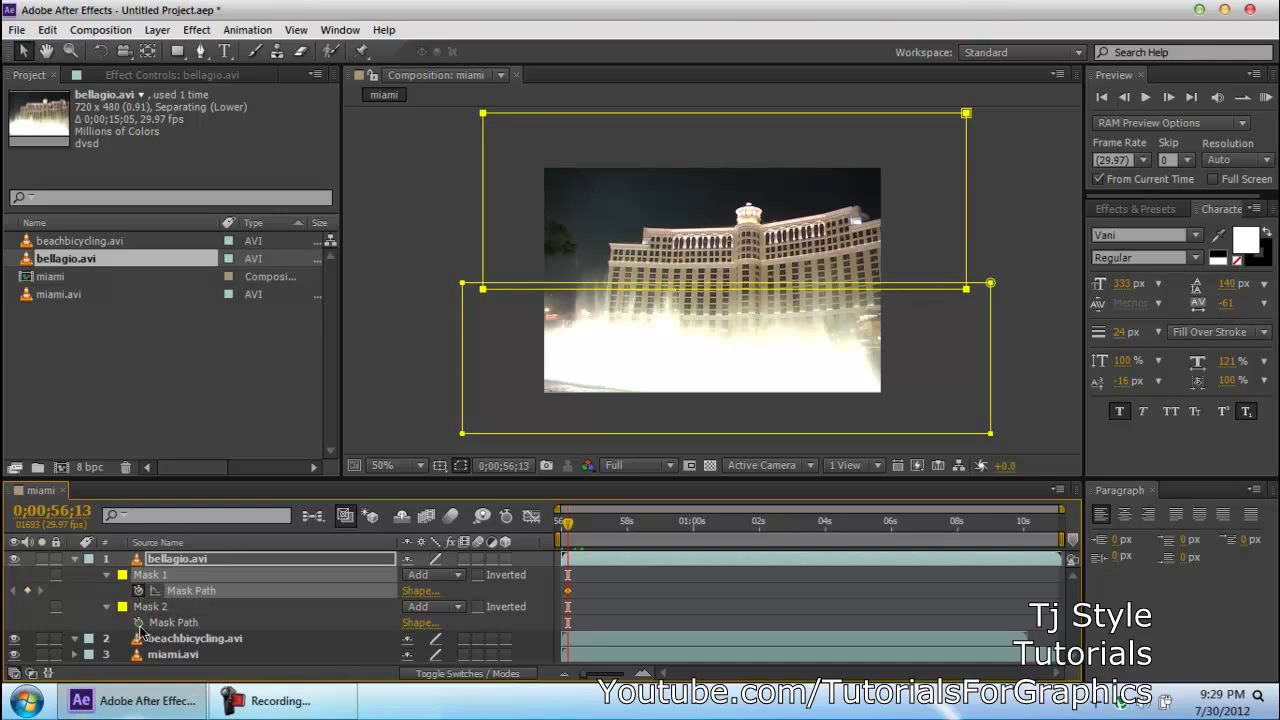
pyautogui.click(139, 622)
# Go to 0;00;58;04 and move Mask 1 straight up until it lies entirely above the frame, keyframing its path.
pyautogui.moveTo(573, 527); pyautogui.dragTo(629, 528)
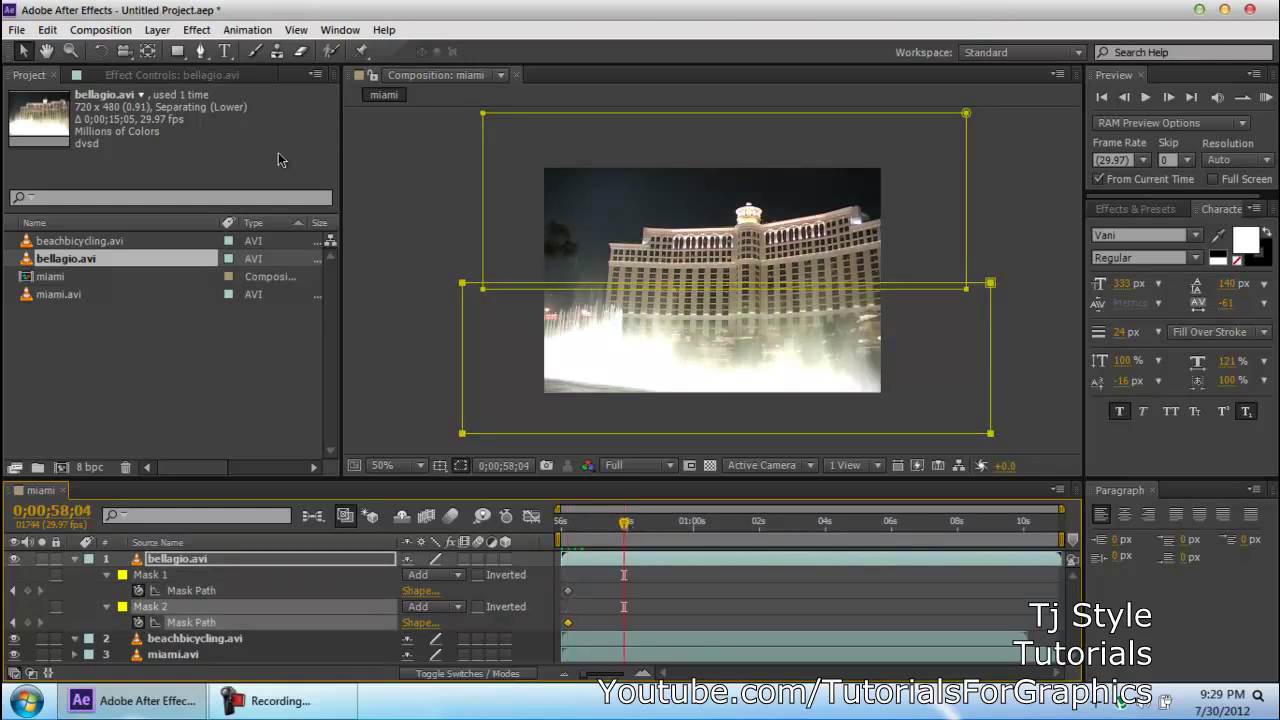
pyautogui.click(757, 206)
pyautogui.click(812, 156)
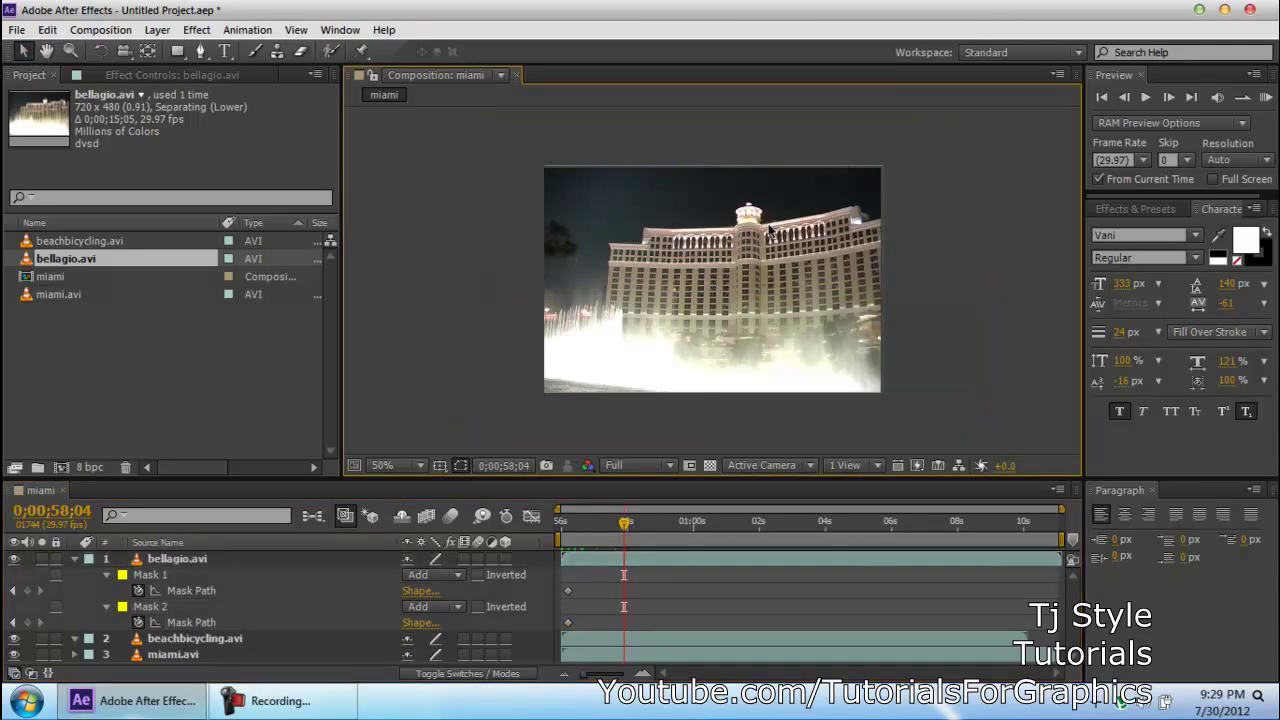
pyautogui.click(180, 558)
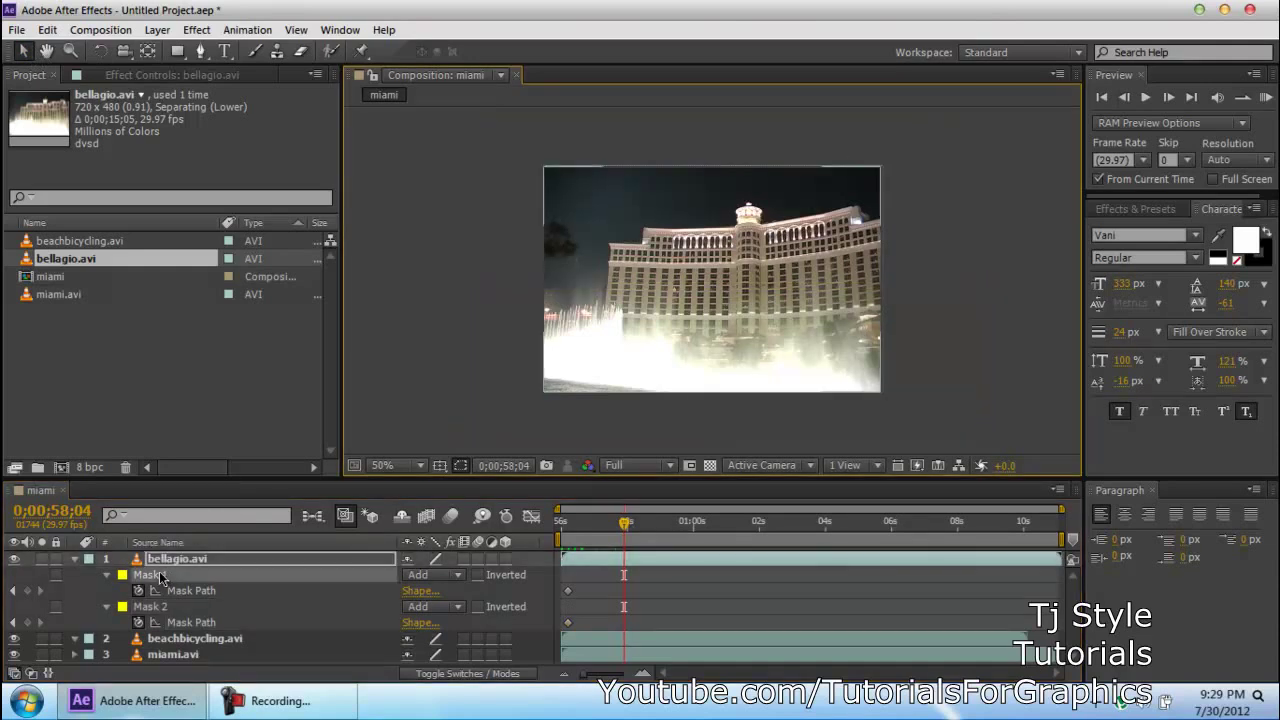
pyautogui.click(763, 138)
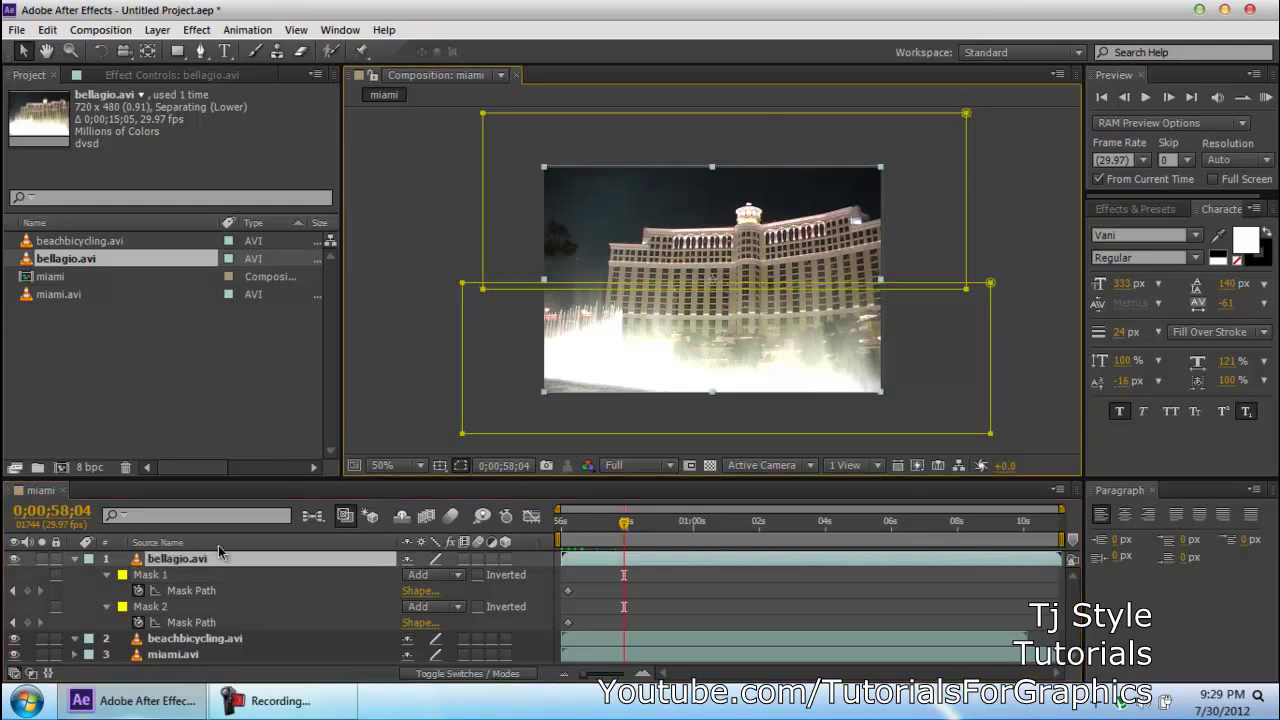
pyautogui.click(157, 578)
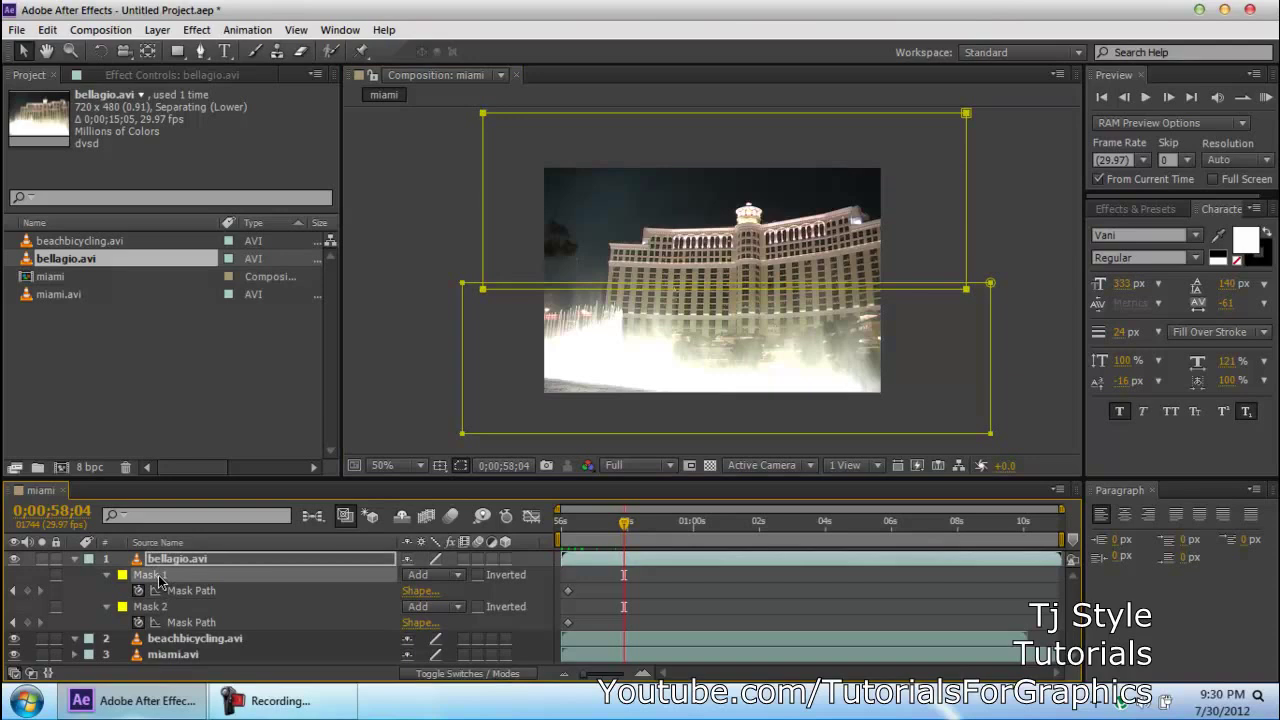
pyautogui.hotkey('ctrl', 't')
pyautogui.press(',')
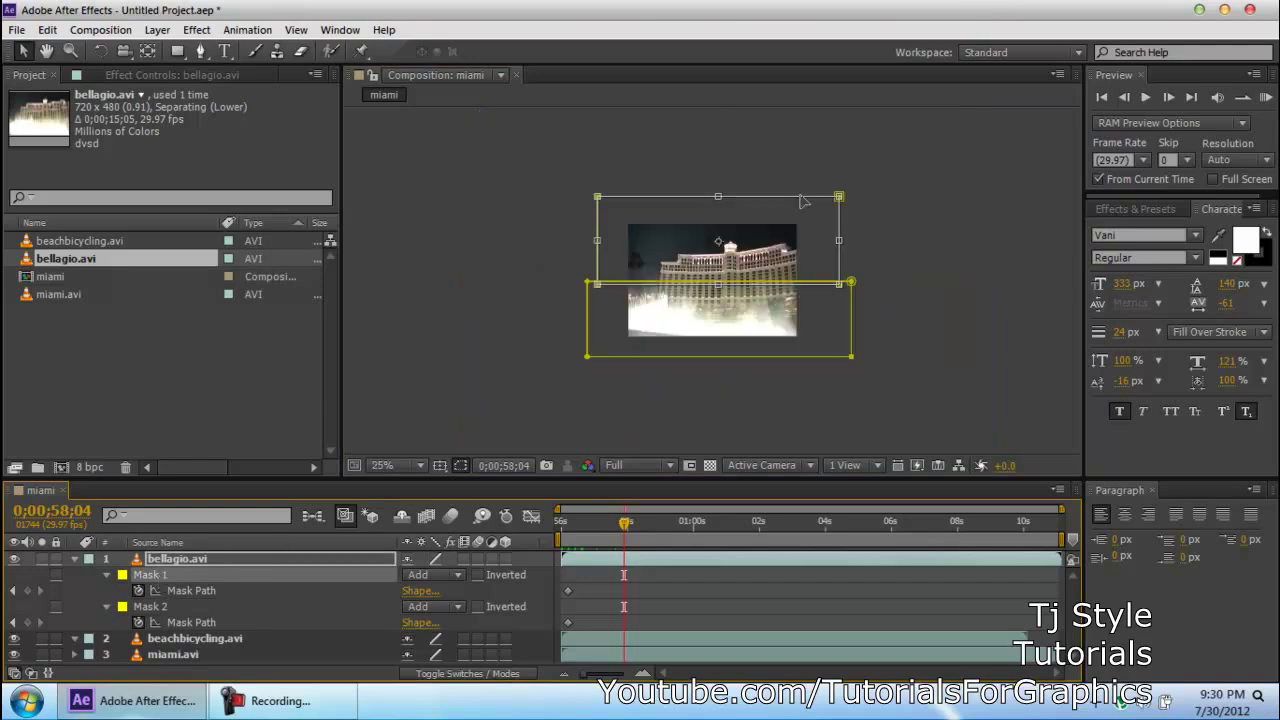
pyautogui.press('.')
pyautogui.moveTo(797, 174); pyautogui.dragTo(803, 73)
pyautogui.press('shift')
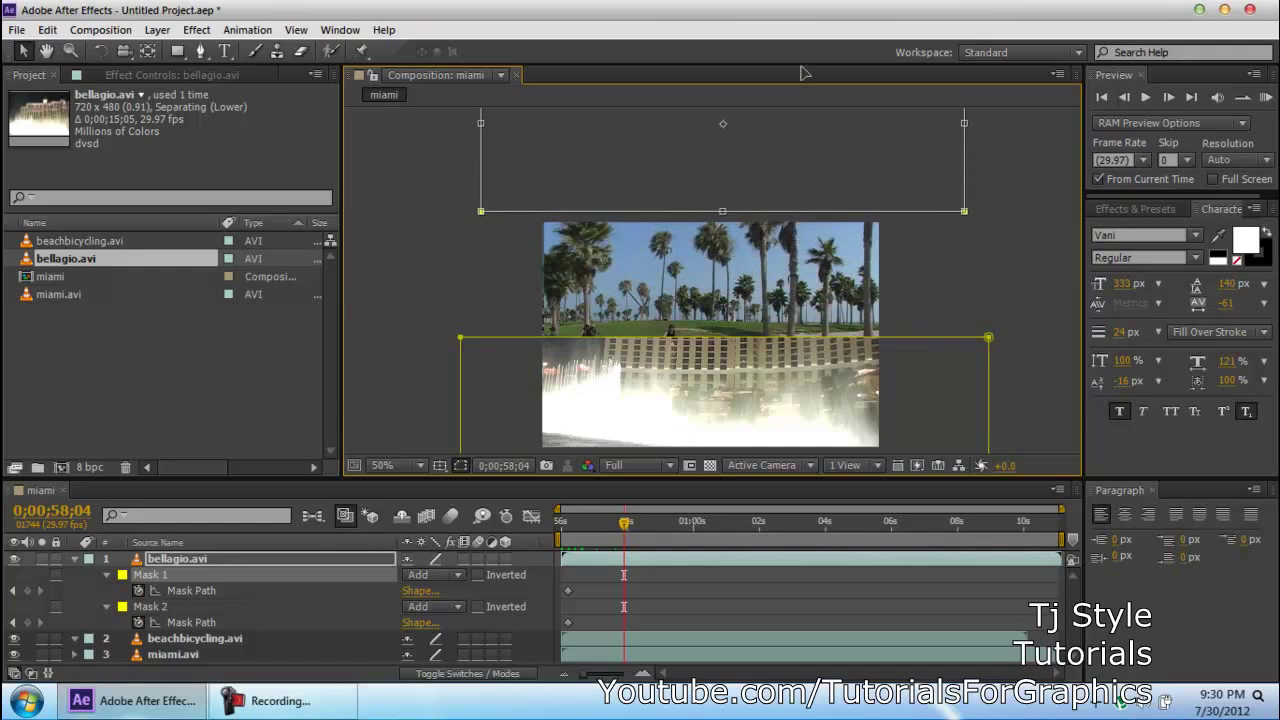
# Align the time with Mask 1's second keyframe at 0;00;58;04 and move Mask 2 down until it lies entirely below the frame.
pyautogui.press(',')
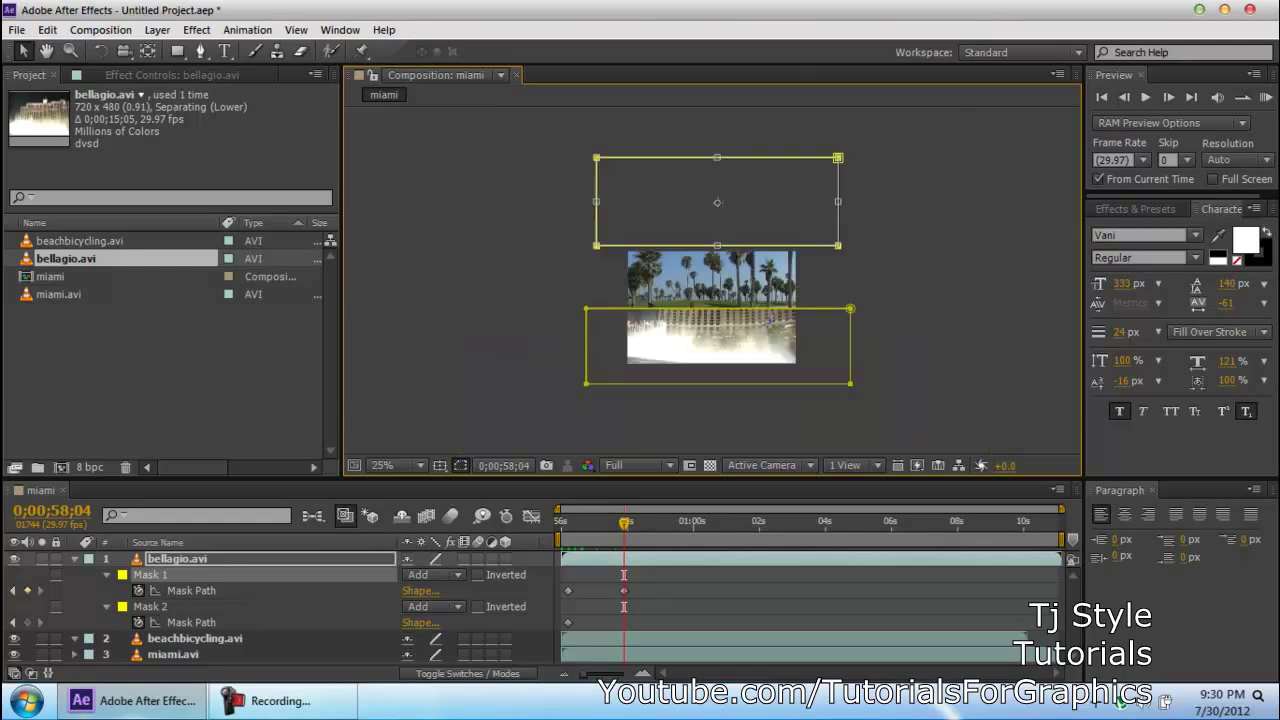
pyautogui.press('space')
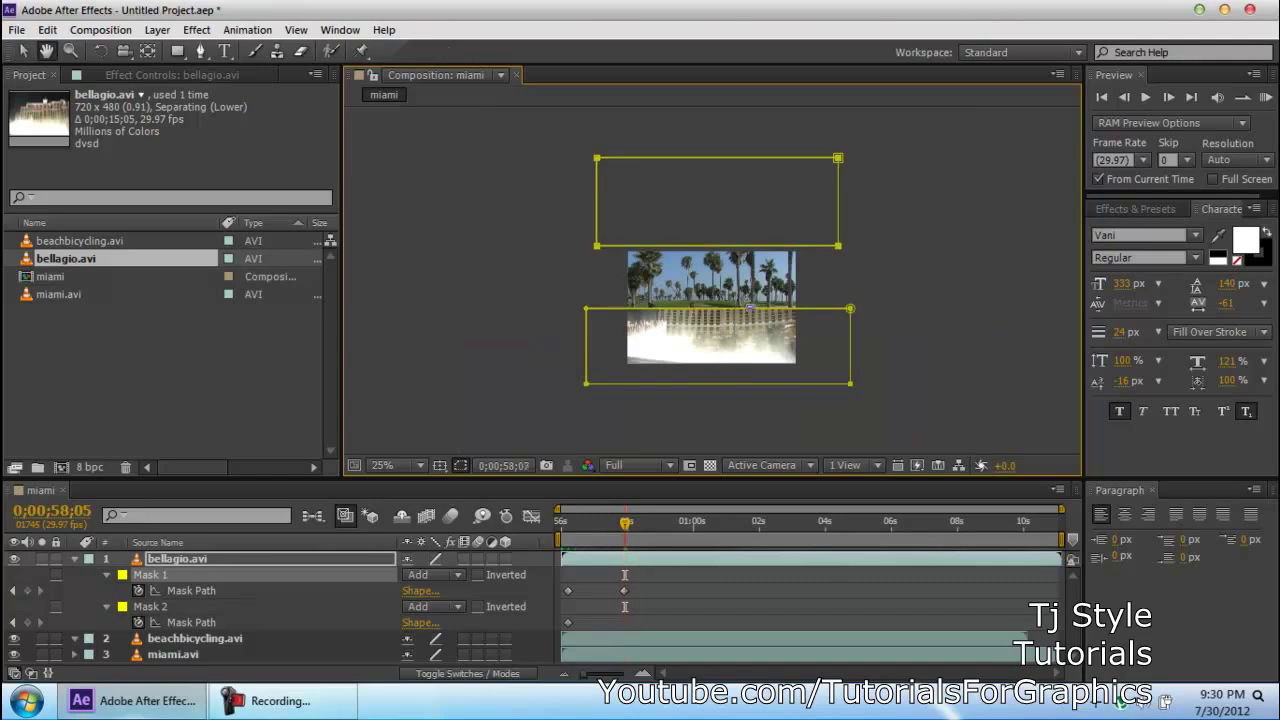
pyautogui.moveTo(753, 364); pyautogui.dragTo(772, 283)
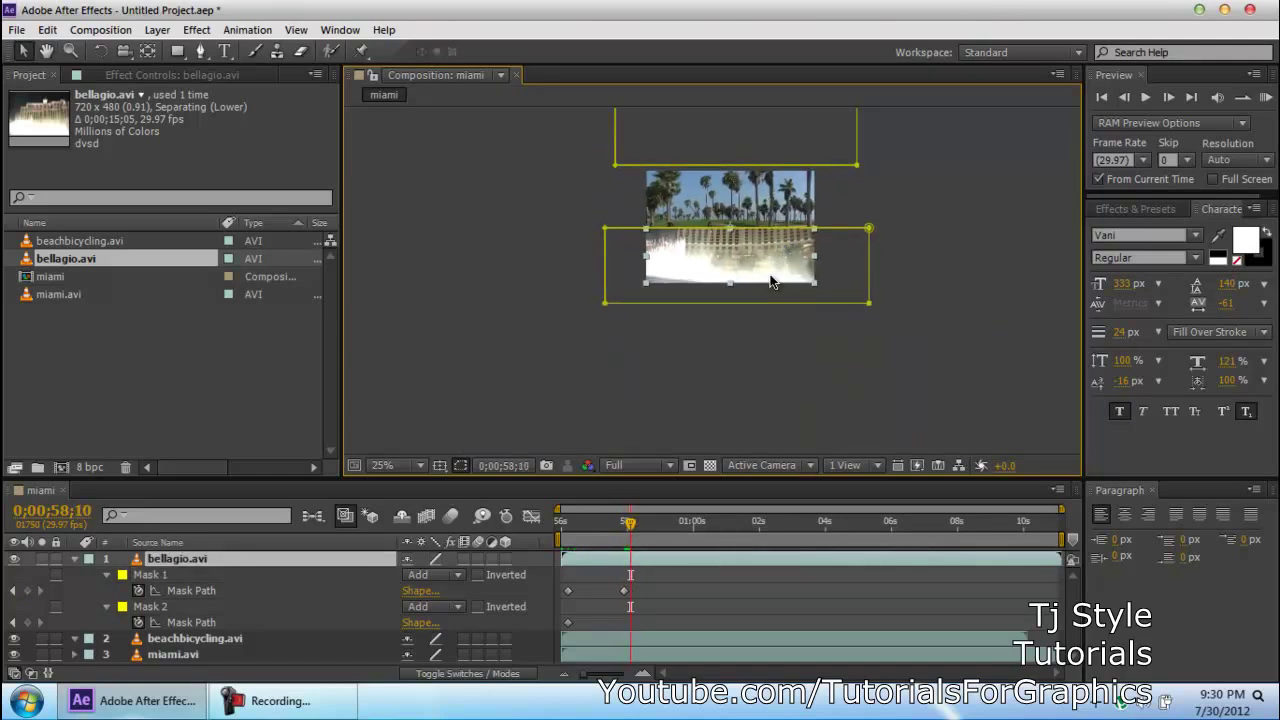
pyautogui.click(189, 613)
pyautogui.press('j')
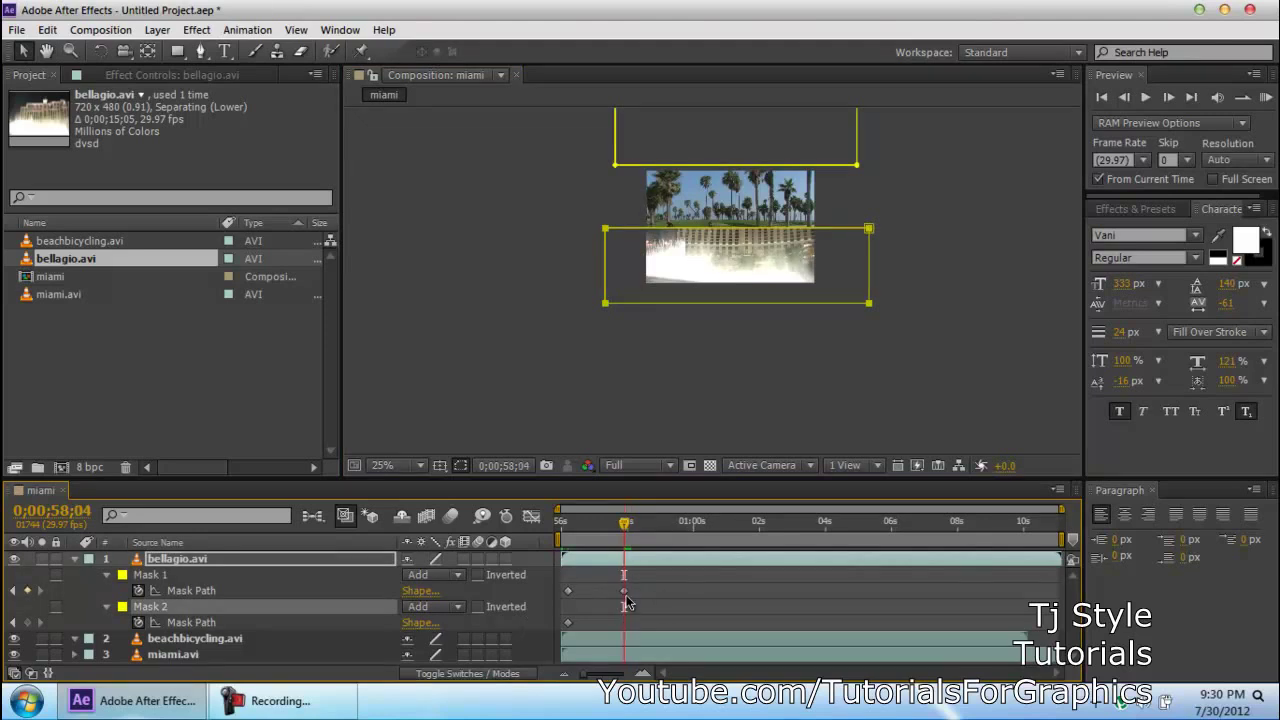
pyautogui.click(690, 262)
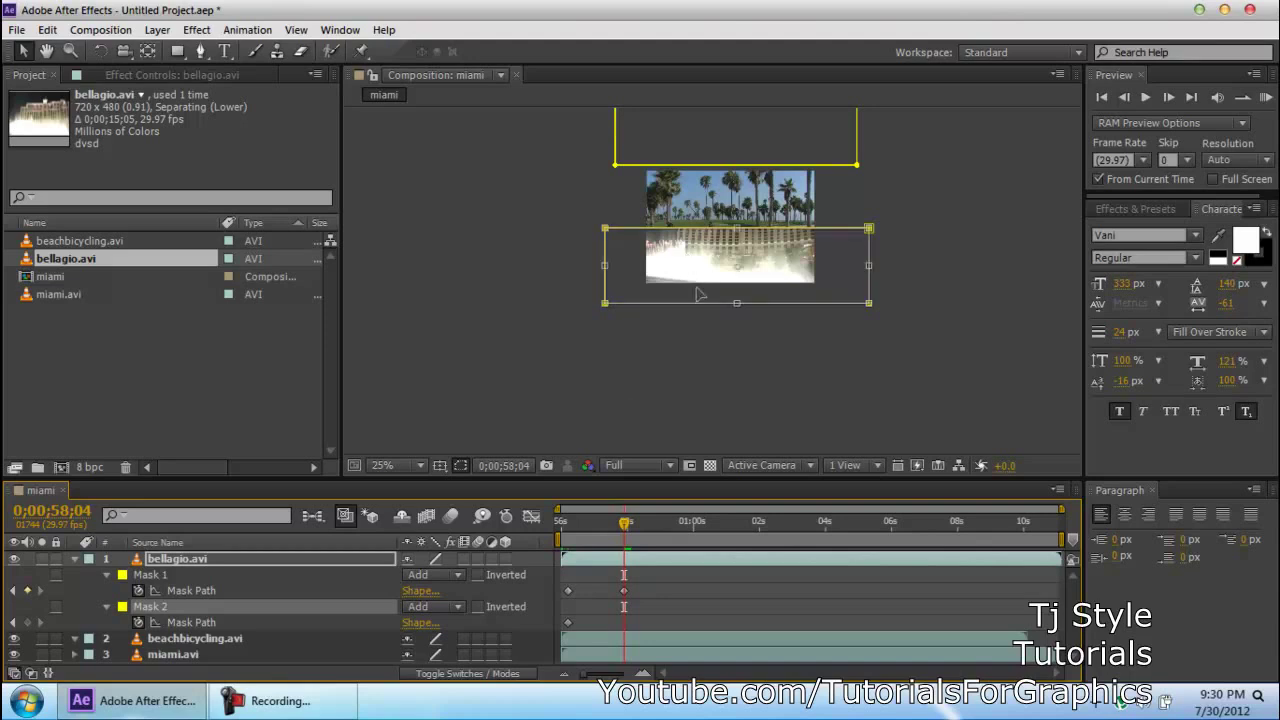
pyautogui.moveTo(772, 278); pyautogui.dragTo(780, 357)
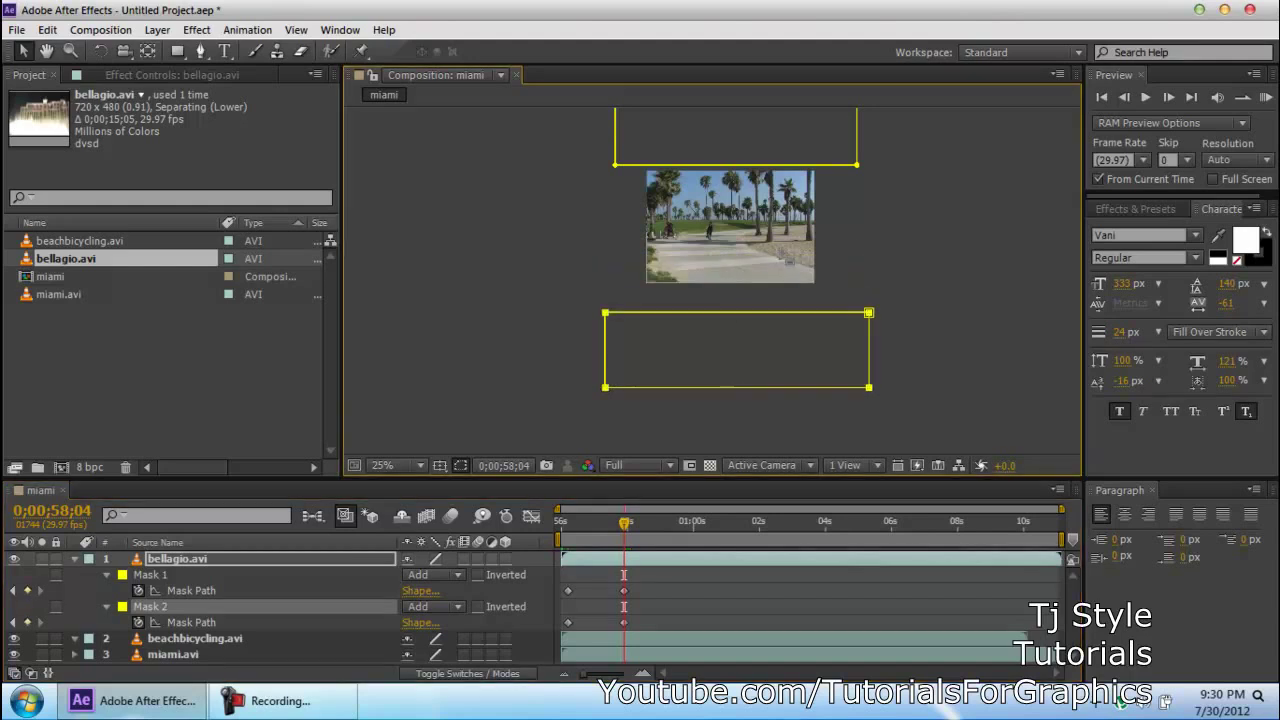
pyautogui.press('.')
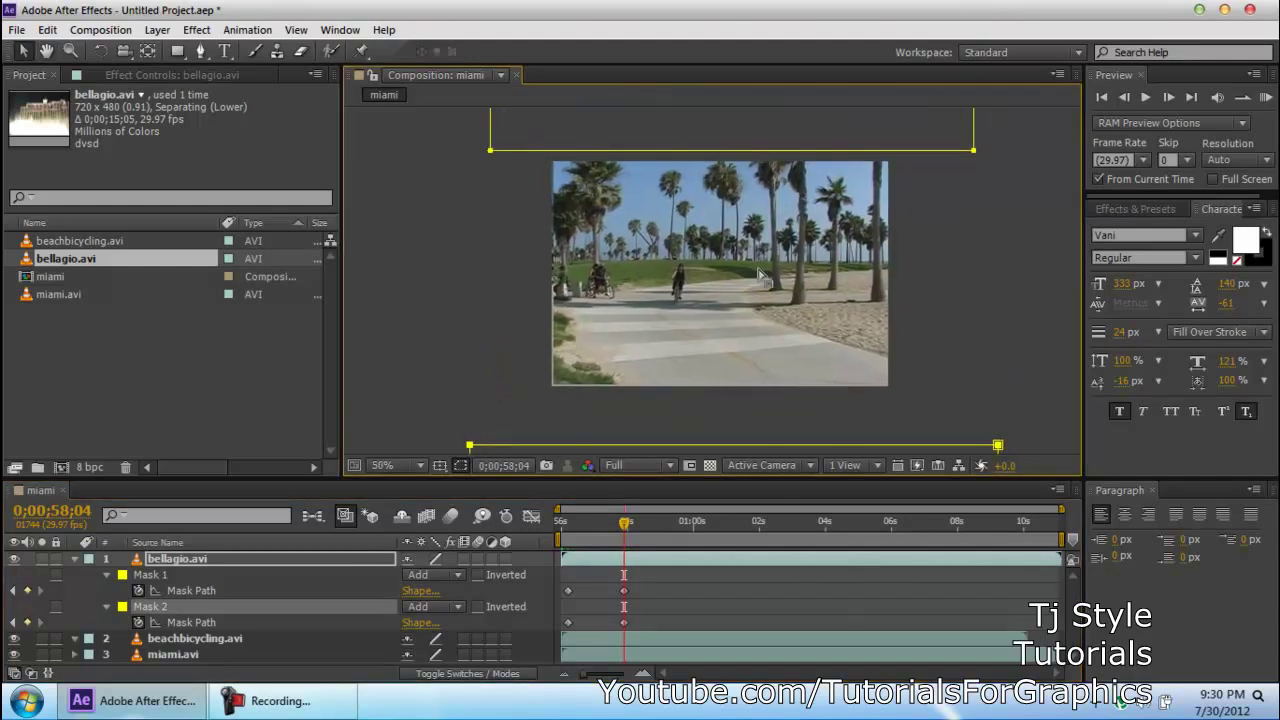
pyautogui.press('.')
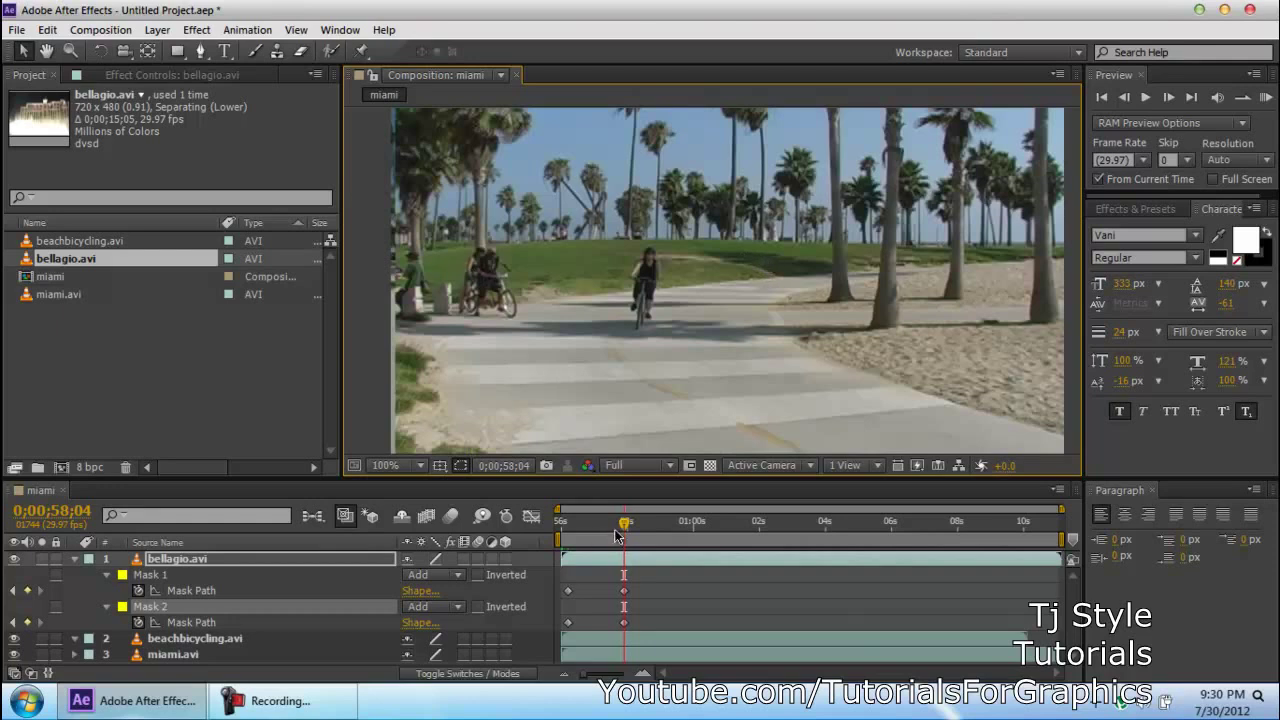
# Scrub the composition from its start to 0;00;58;26 to check how the two bellagio.avi masks slide apart.
pyautogui.moveTo(624, 525); pyautogui.dragTo(500, 527)
pyautogui.press(',')
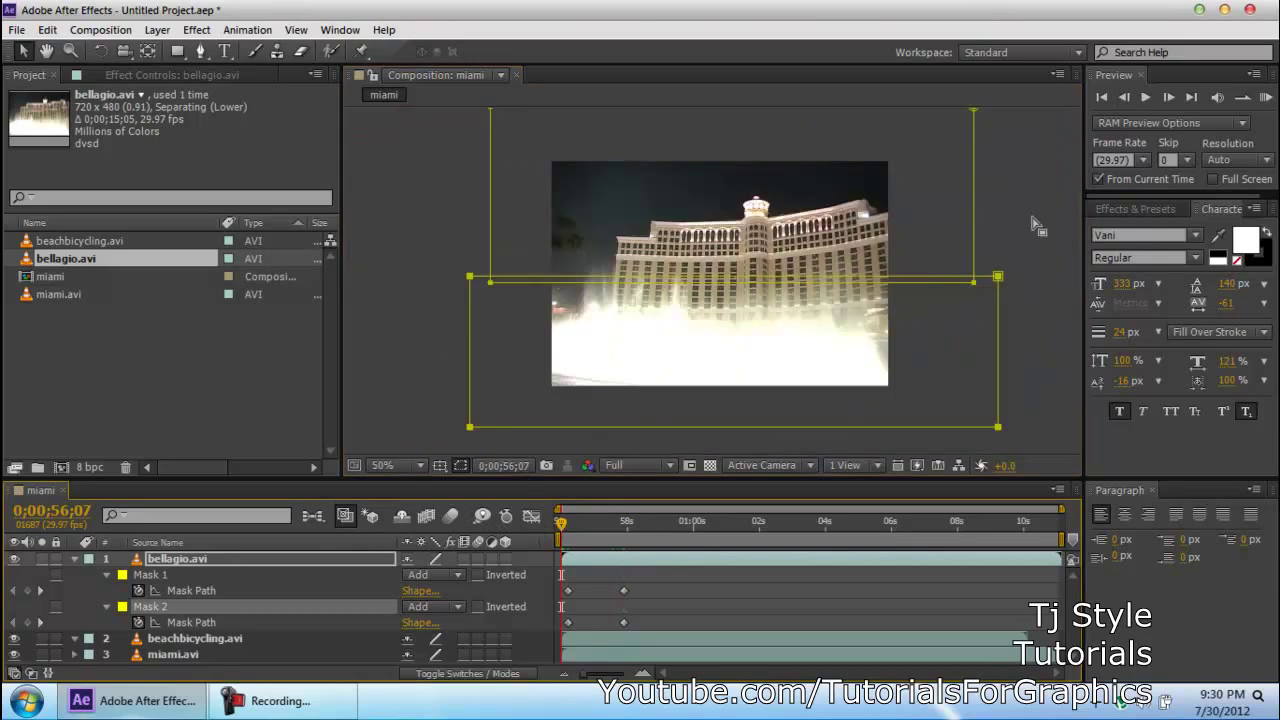
pyautogui.click(457, 194)
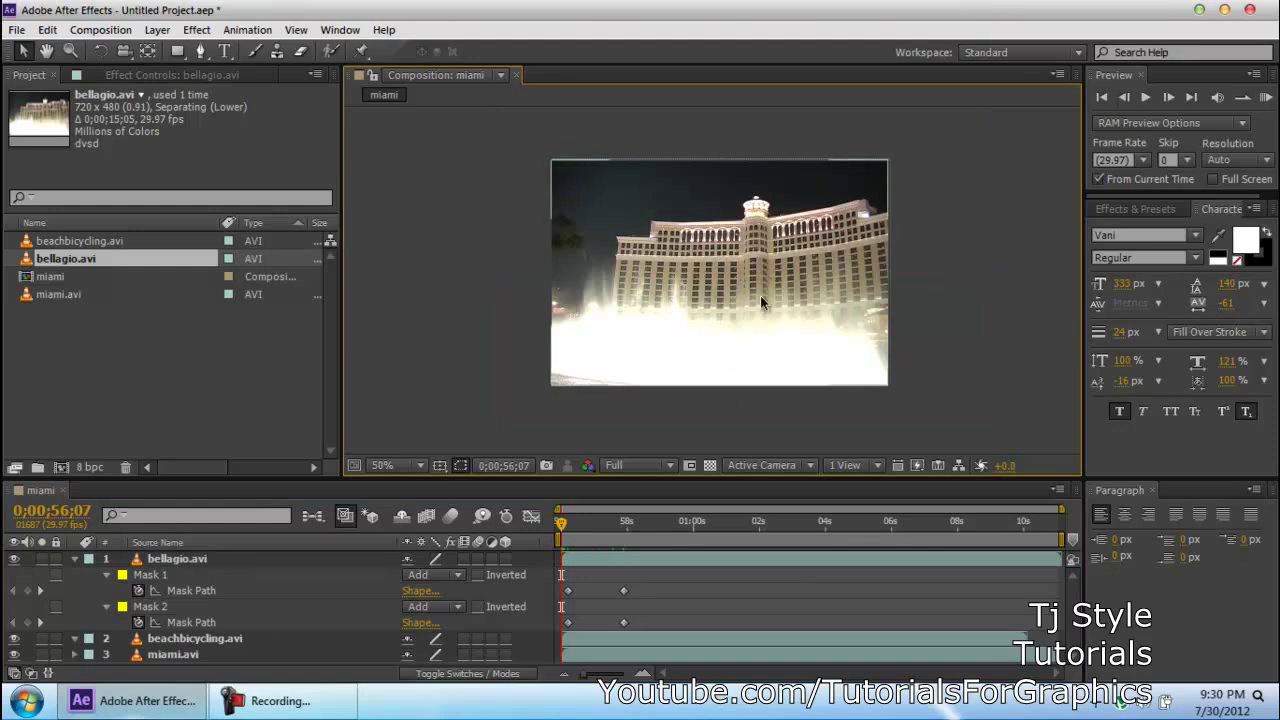
pyautogui.moveTo(564, 524); pyautogui.dragTo(653, 538)
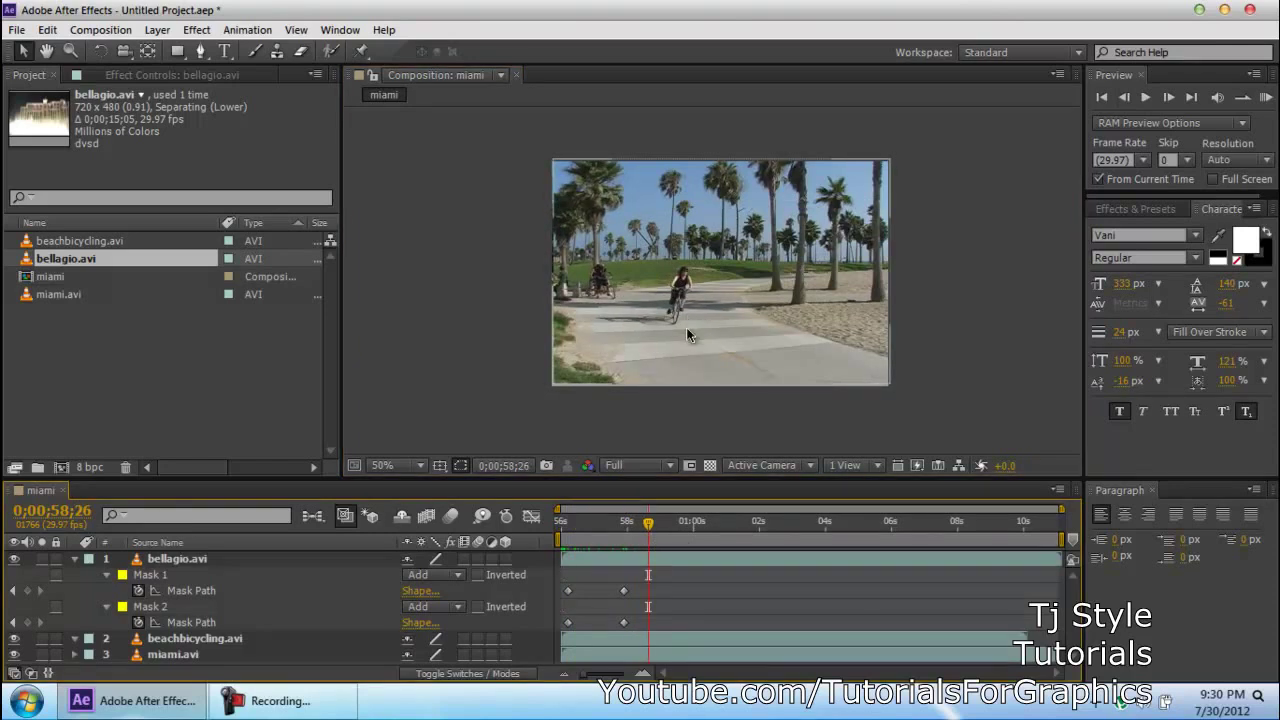
pyautogui.click(300, 705)
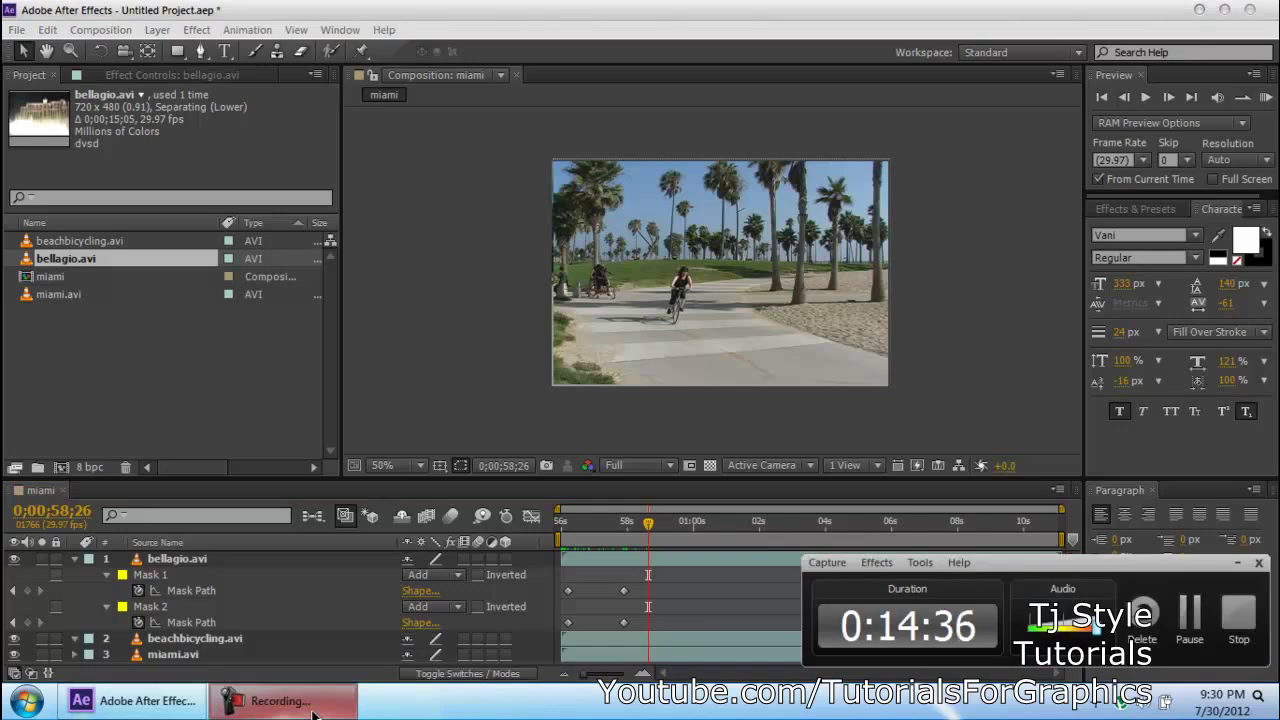
pyautogui.click(300, 705)
# Try moving the second Mask Path keyframes of both masks earlier to speed up the reveal, and scrub through it.
pyautogui.moveTo(640, 580); pyautogui.dragTo(606, 598)
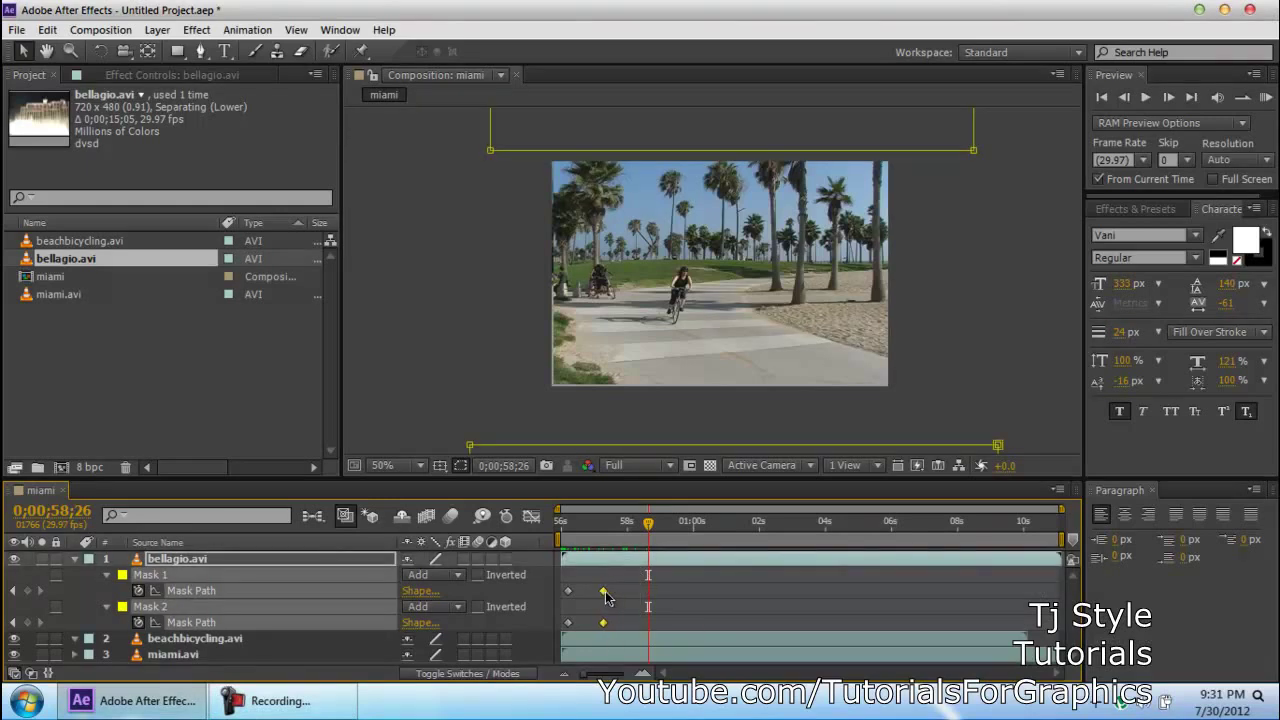
pyautogui.click(523, 333)
pyautogui.moveTo(600, 526); pyautogui.dragTo(561, 528)
# Try moving both second Mask Path keyframes later to slow the reveal, and undo the keyframe retiming.
pyautogui.moveTo(651, 591); pyautogui.dragTo(596, 640)
pyautogui.moveTo(603, 592); pyautogui.dragTo(640, 597)
pyautogui.click(763, 588)
pyautogui.moveTo(562, 526); pyautogui.dragTo(733, 526)
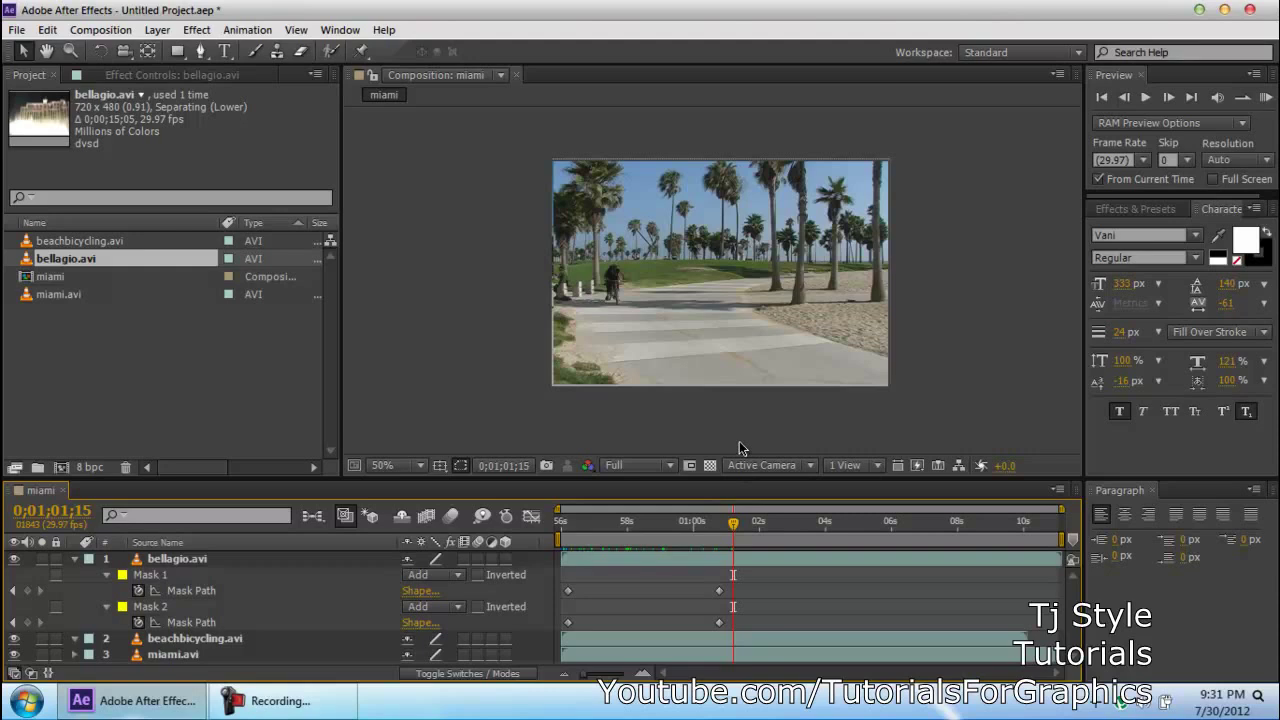
pyautogui.hotkey('ctrl', 'z')
pyautogui.hotkey('ctrl', 'z')
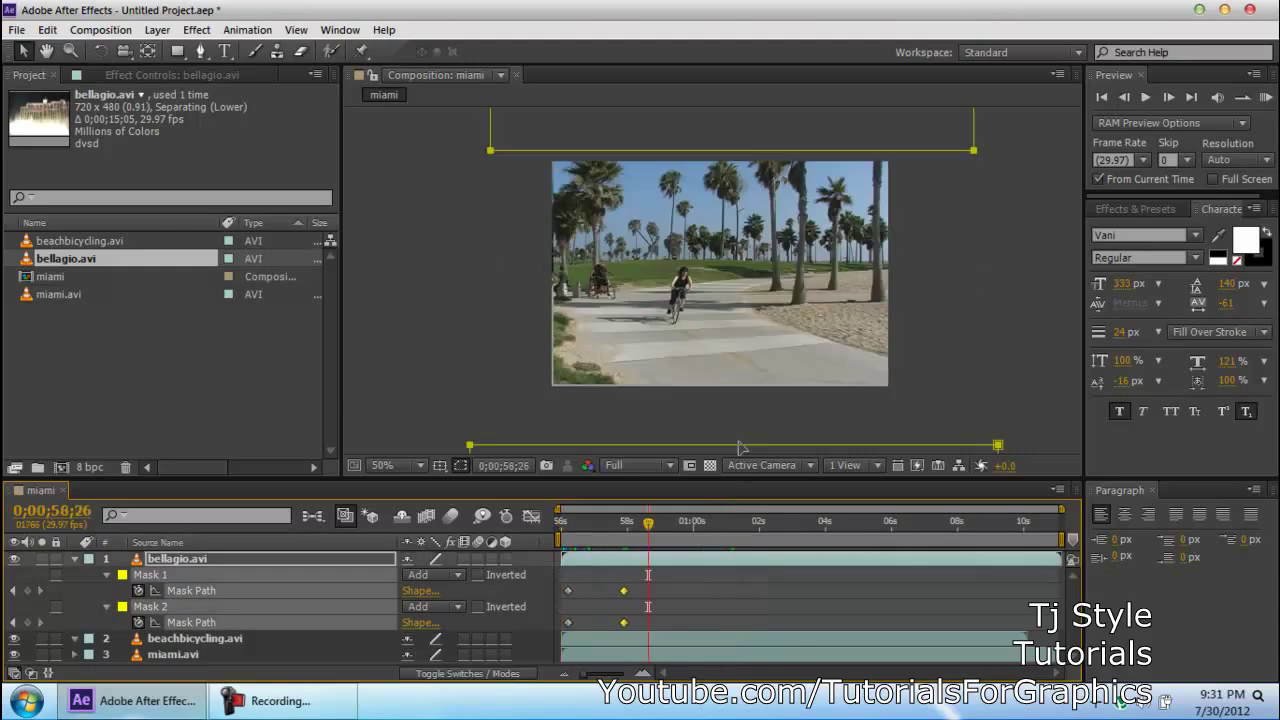
# Review the mask positions at 0;00;56;07 and scrub through the reveal to 0;00;59;29.
pyautogui.moveTo(648, 528); pyautogui.dragTo(534, 527)
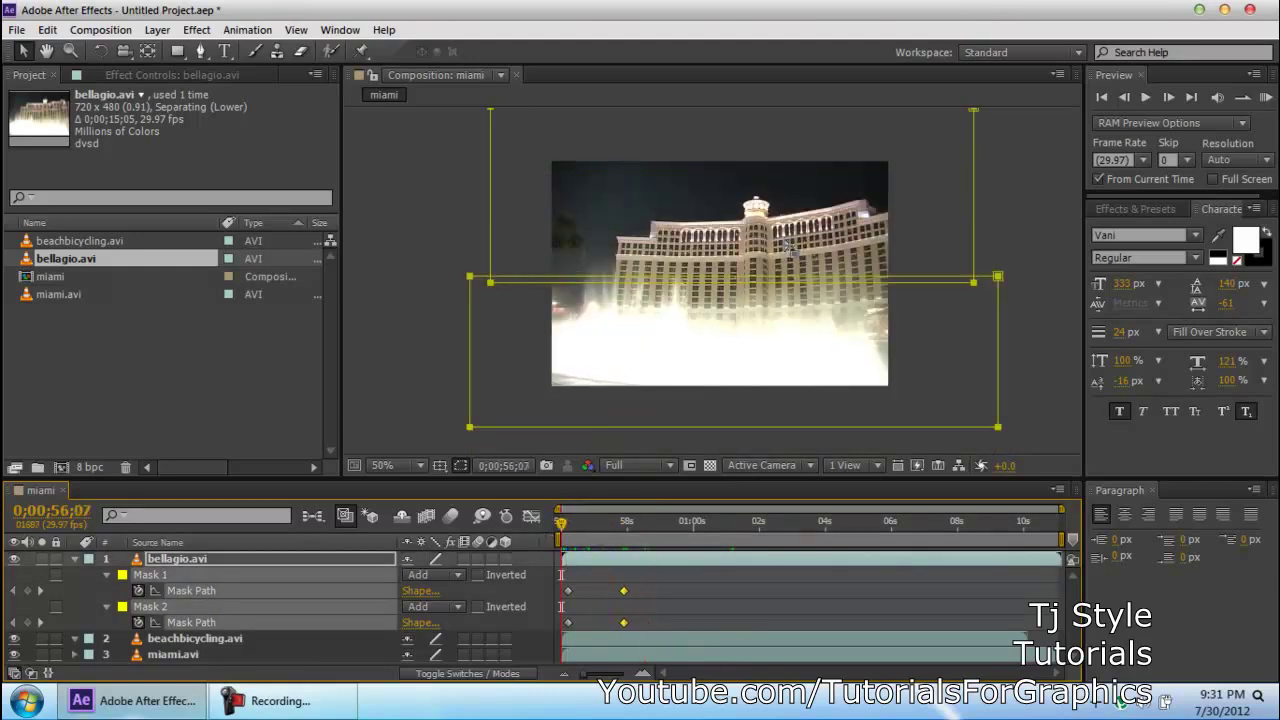
pyautogui.click(300, 703)
pyautogui.press(',')
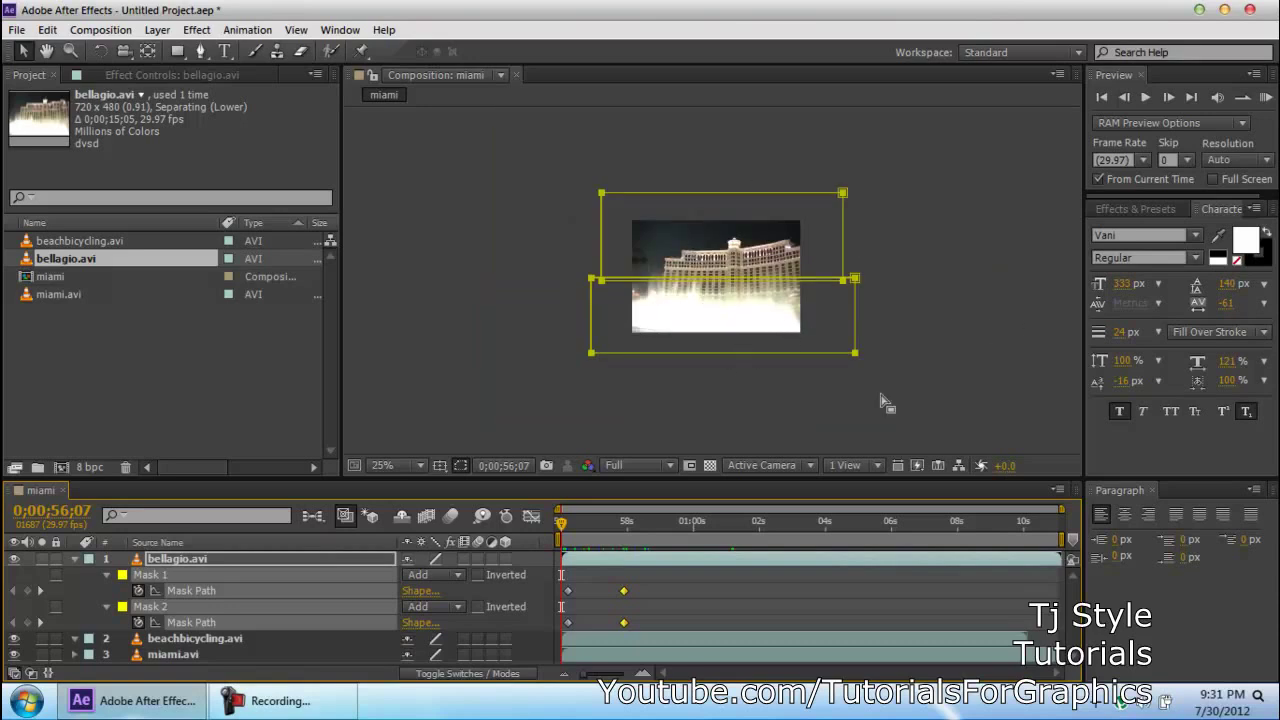
pyautogui.press('.')
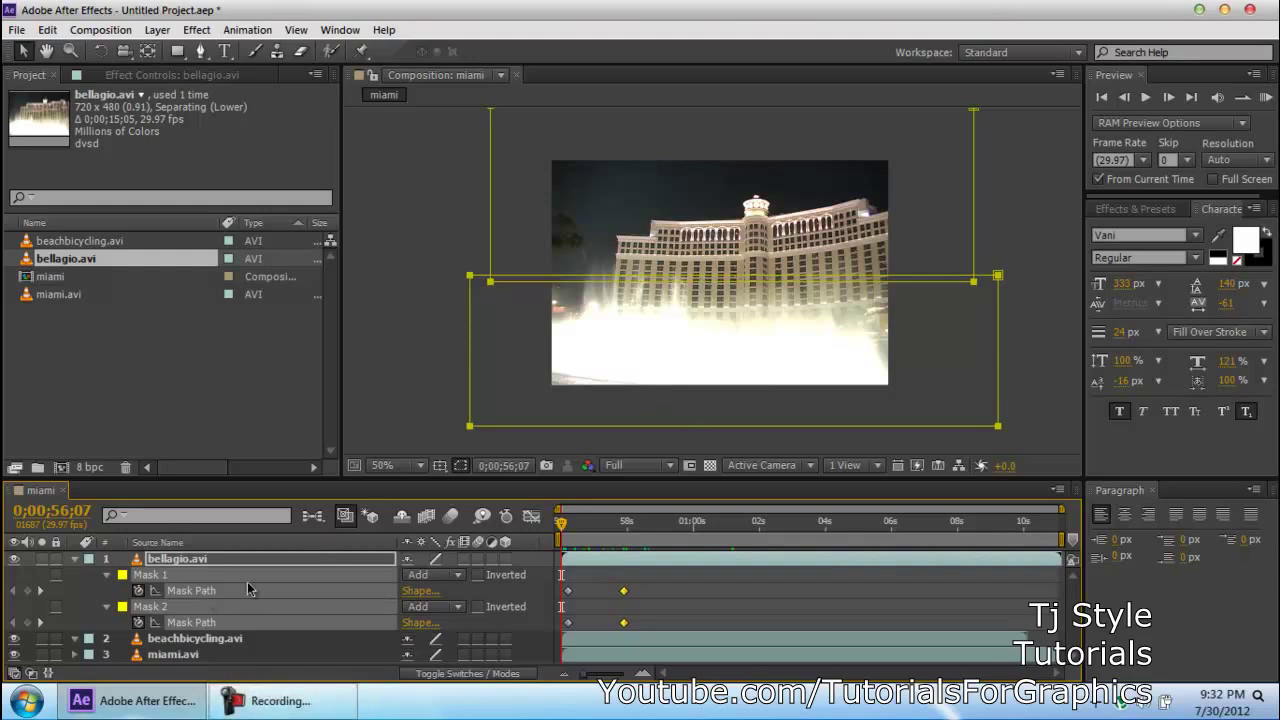
pyautogui.moveTo(562, 525)
pyautogui.mouseDown()
pyautogui.moveTo(578, 525)
pyautogui.moveTo(556, 527)
pyautogui.mouseUp()
pyautogui.moveTo(564, 525); pyautogui.dragTo(686, 530)
pyautogui.click(1040, 308)
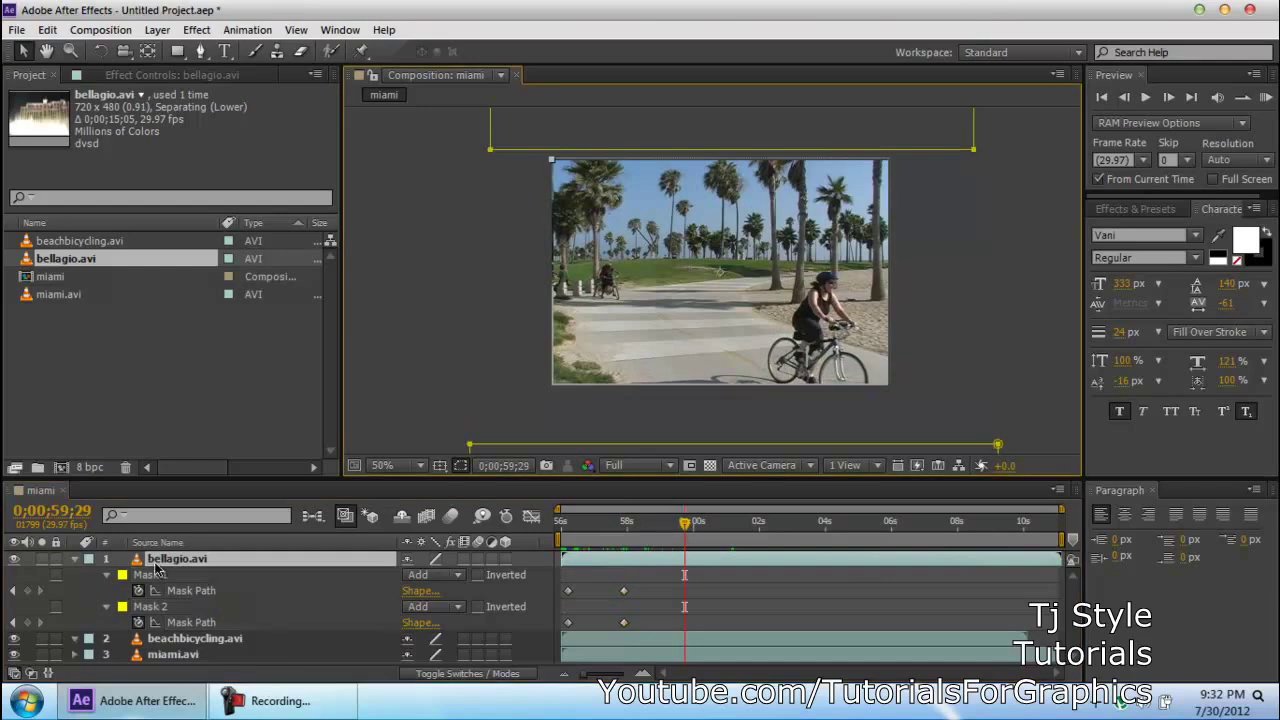
# Collapse the bellagio.avi layer, mark it as shy and hide shy layers from the timeline.
pyautogui.click(207, 559)
pyautogui.click(75, 560)
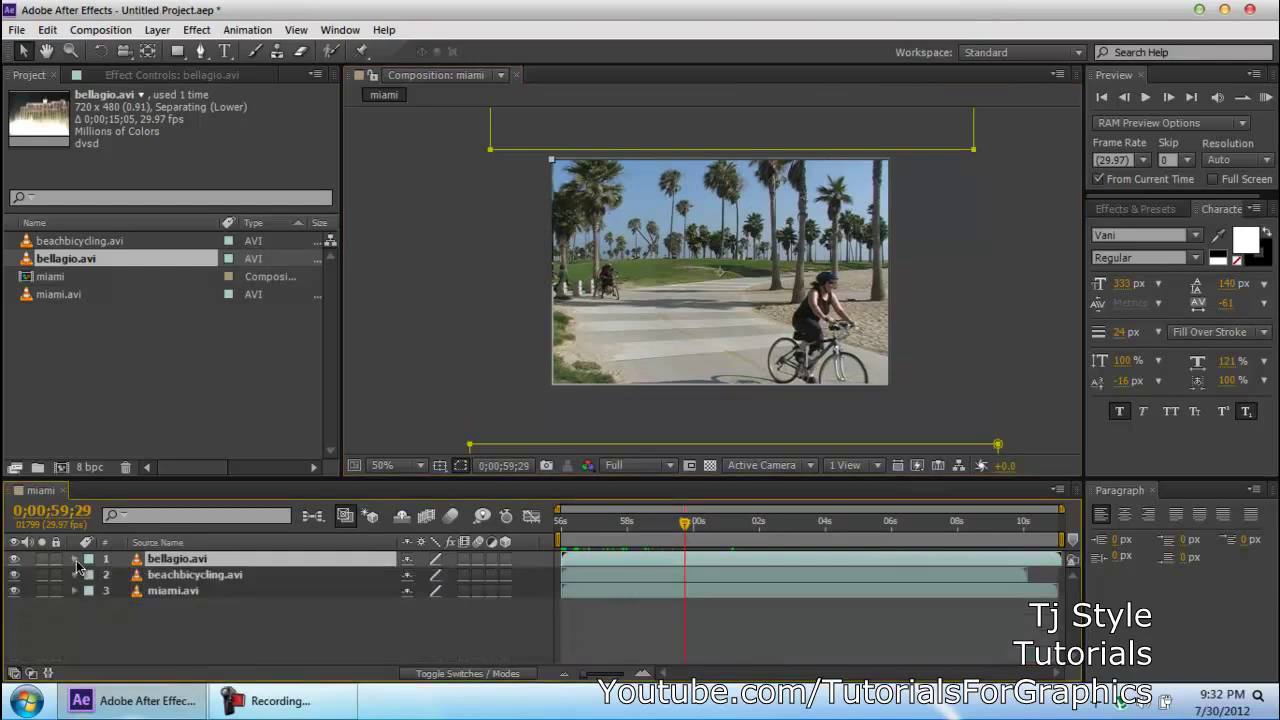
pyautogui.press('/')
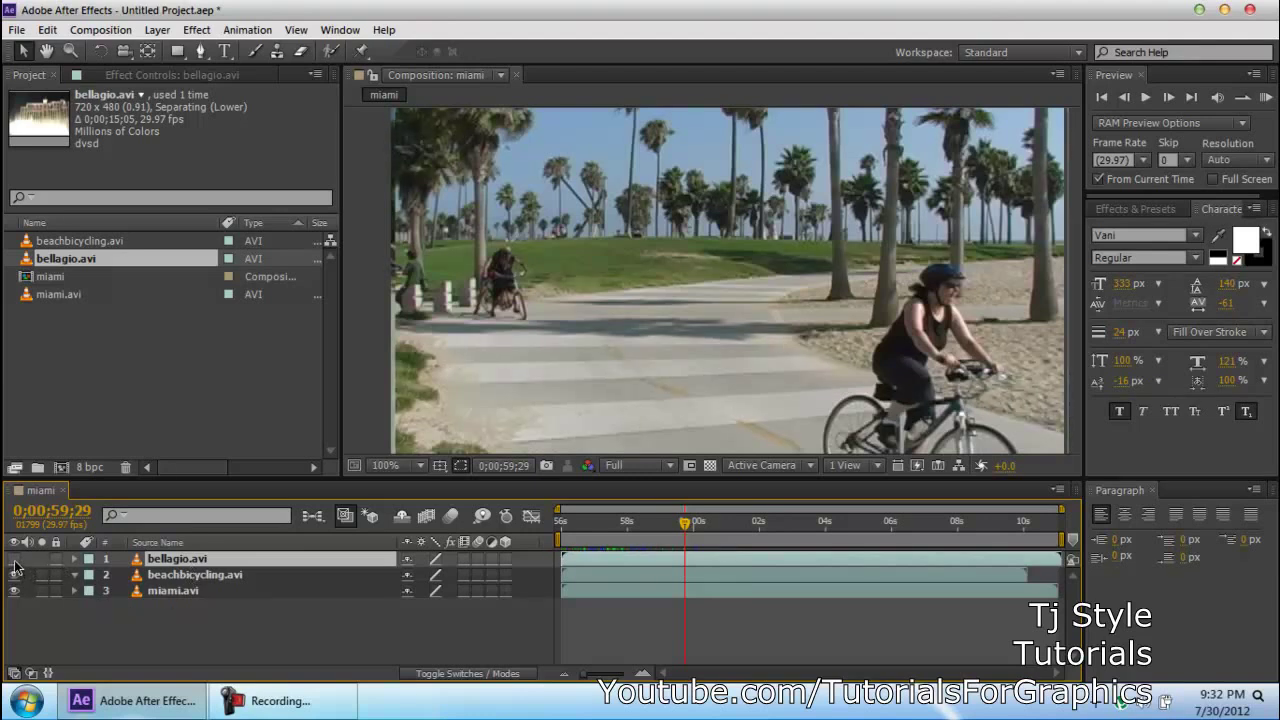
pyautogui.click(401, 515)
pyautogui.click(407, 561)
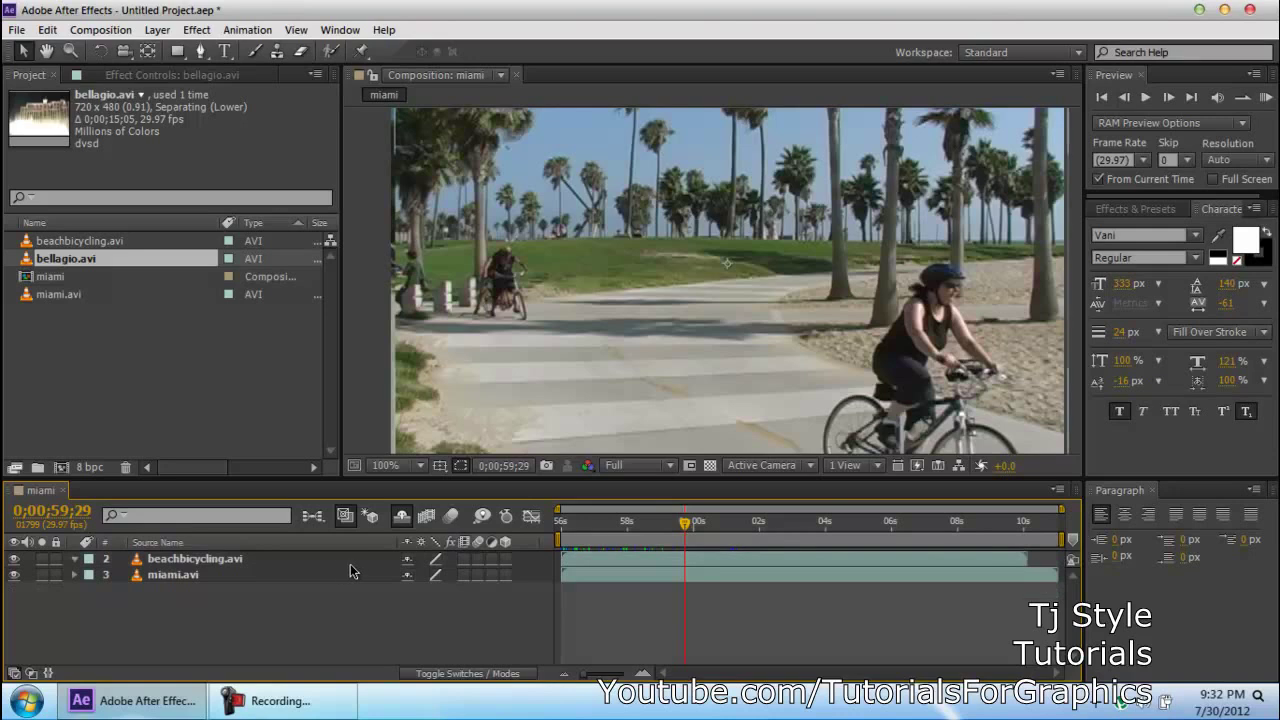
# Draw a closed triangular mask with the Pen tool over the upper-left corner of the beachbicycling.avi layer.
pyautogui.click(325, 560)
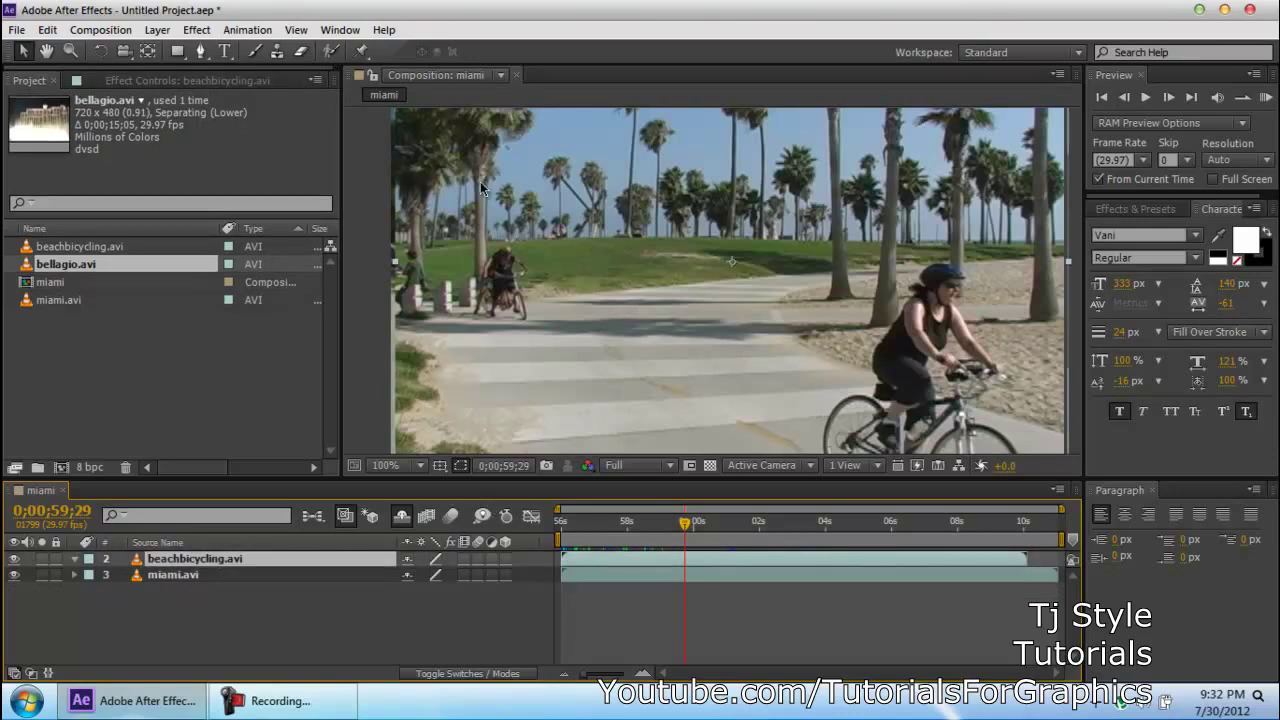
pyautogui.click(262, 704)
pyautogui.click(262, 704)
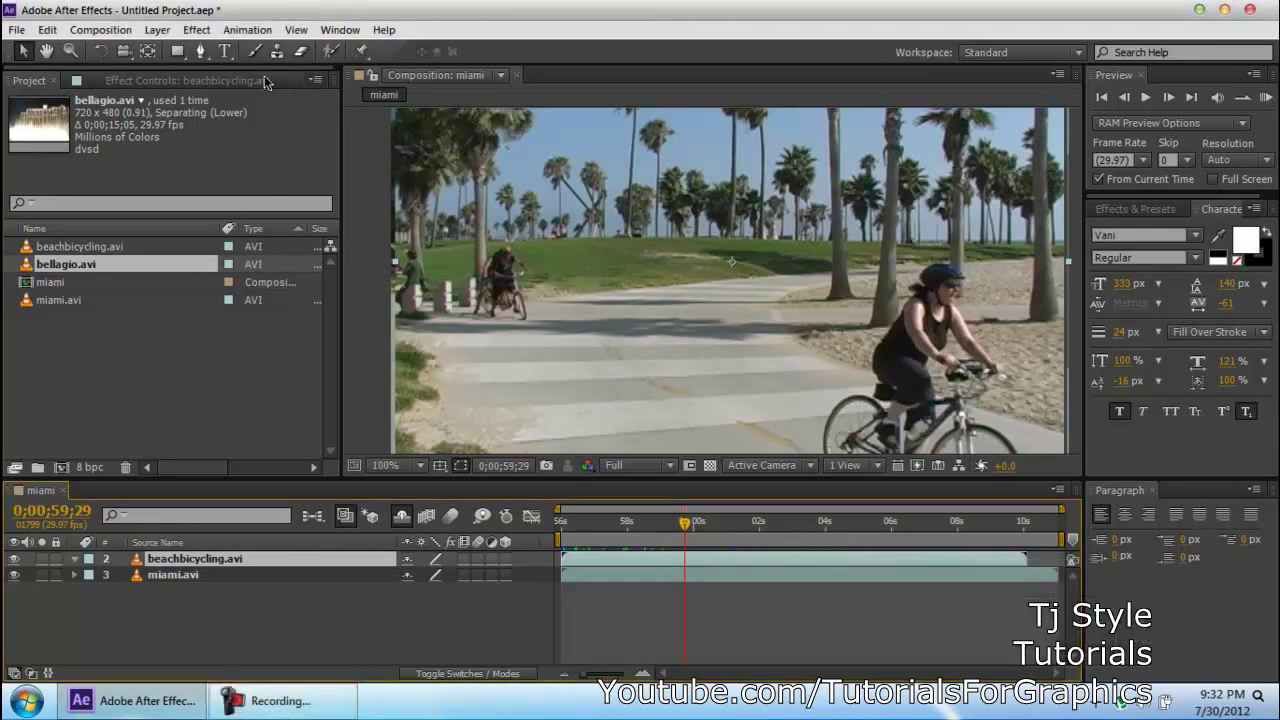
pyautogui.click(203, 53)
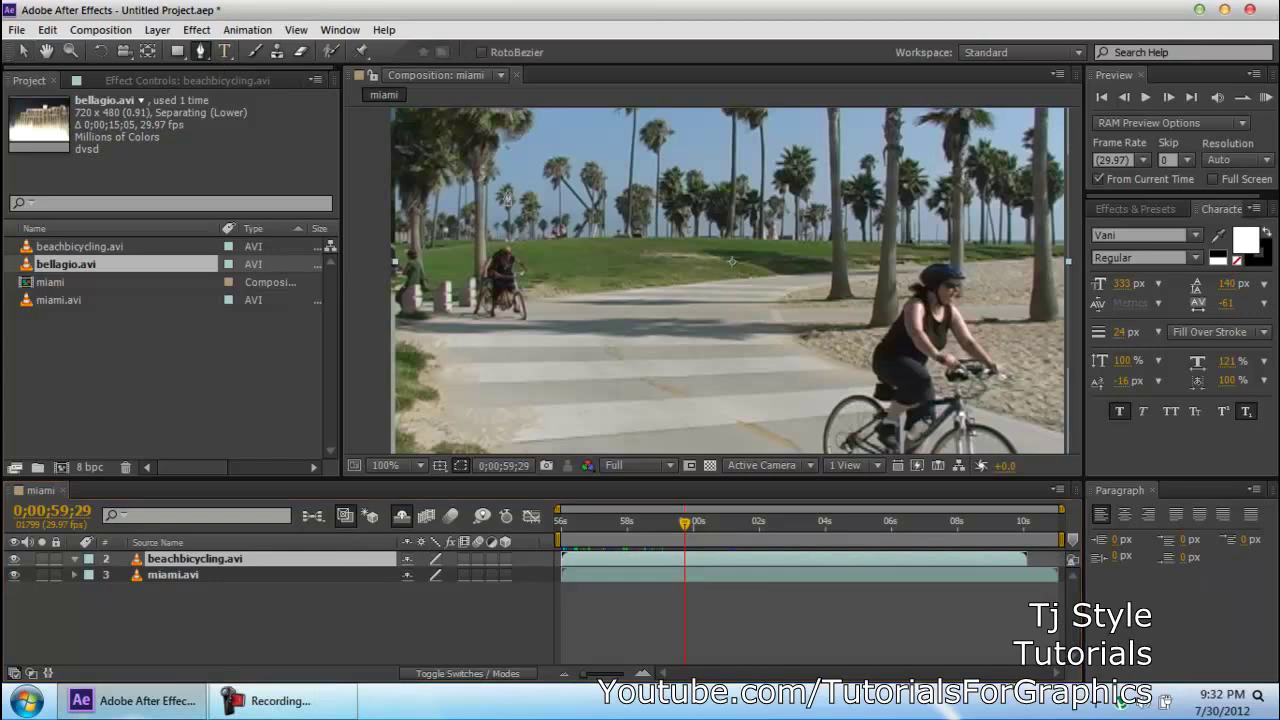
pyautogui.scroll(-1, 507, 192)
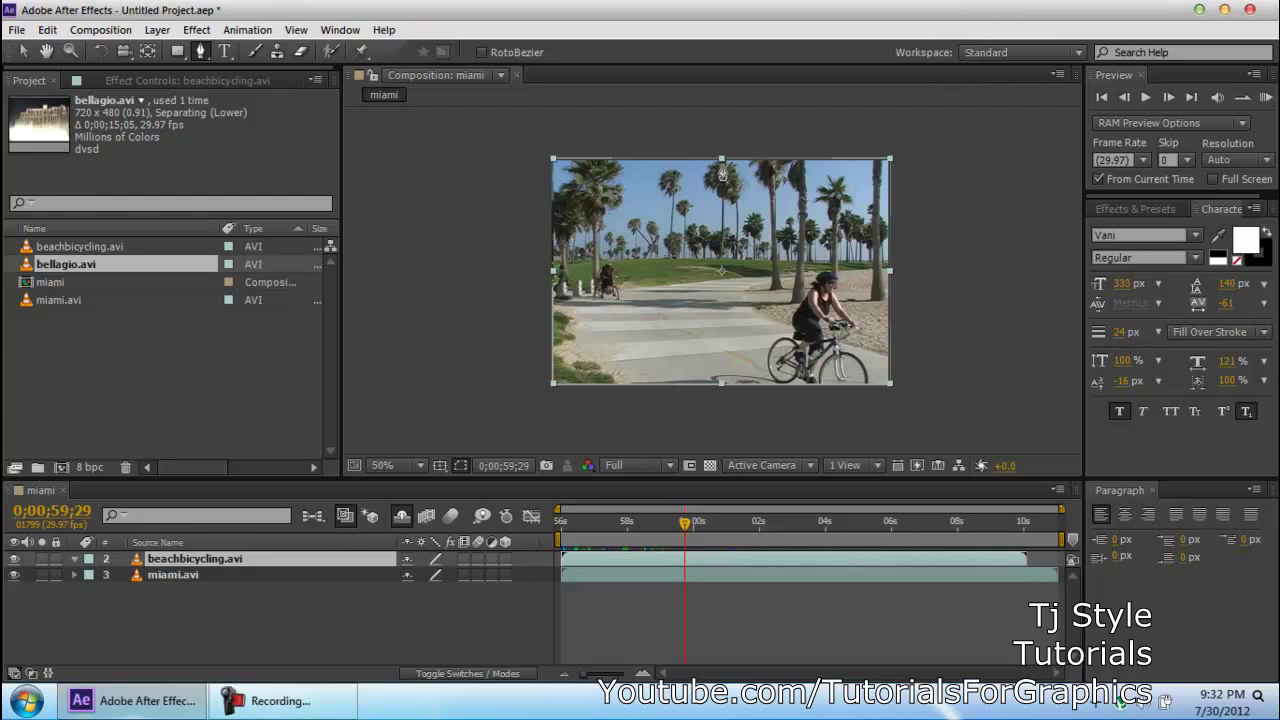
pyautogui.click(510, 133)
pyautogui.click(480, 231)
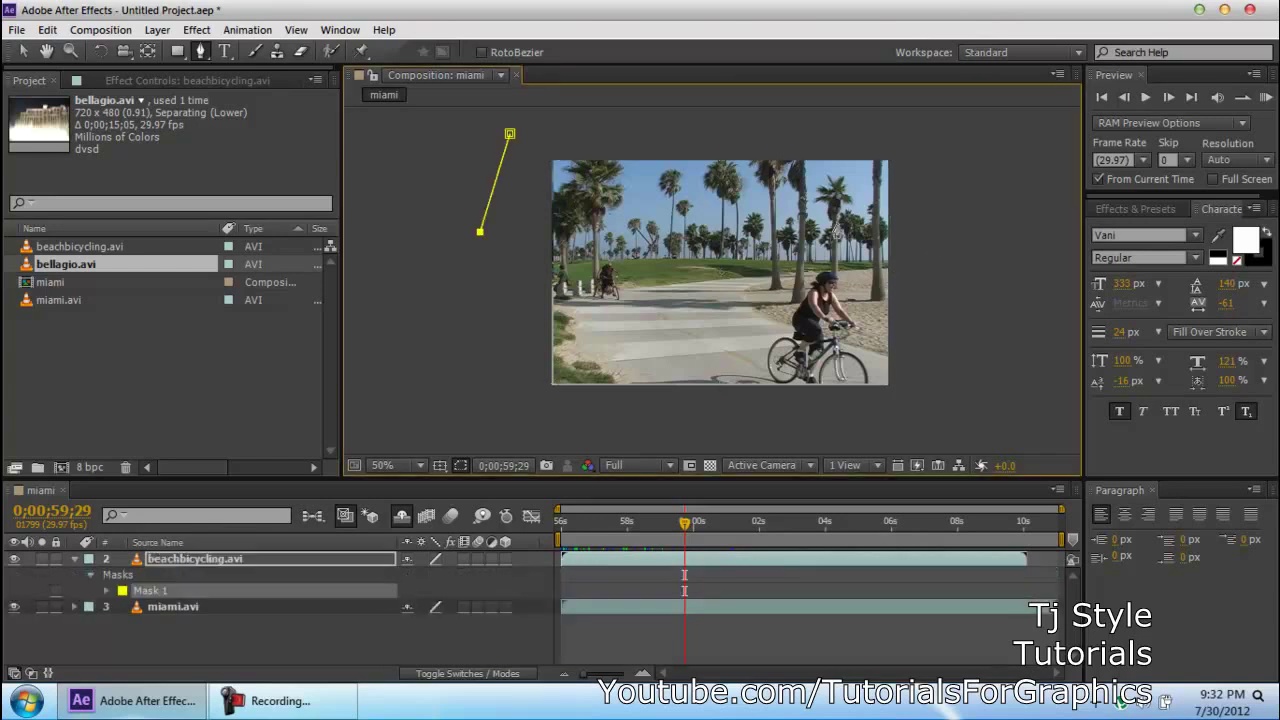
pyautogui.click(738, 137)
pyautogui.click(510, 133)
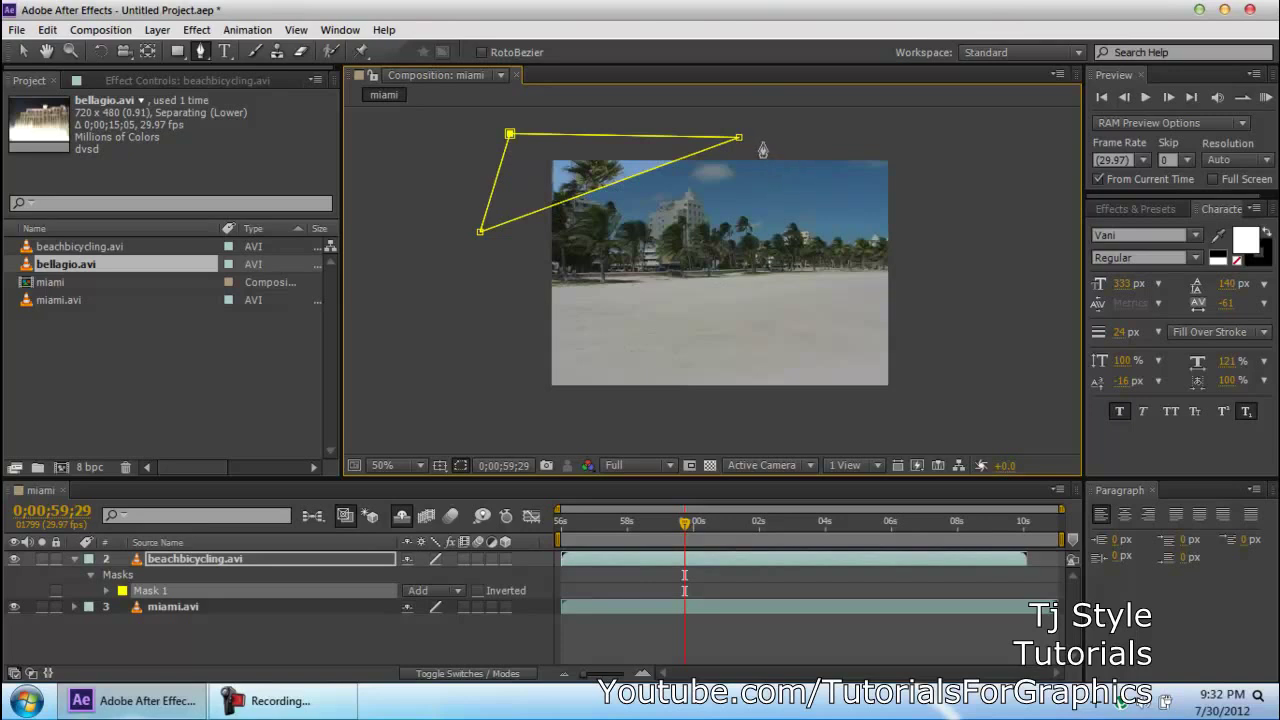
# Draw a second closed pen mask with five points on beachbicycling.avi, covering the rest of the frame's upper half.
pyautogui.click(221, 556)
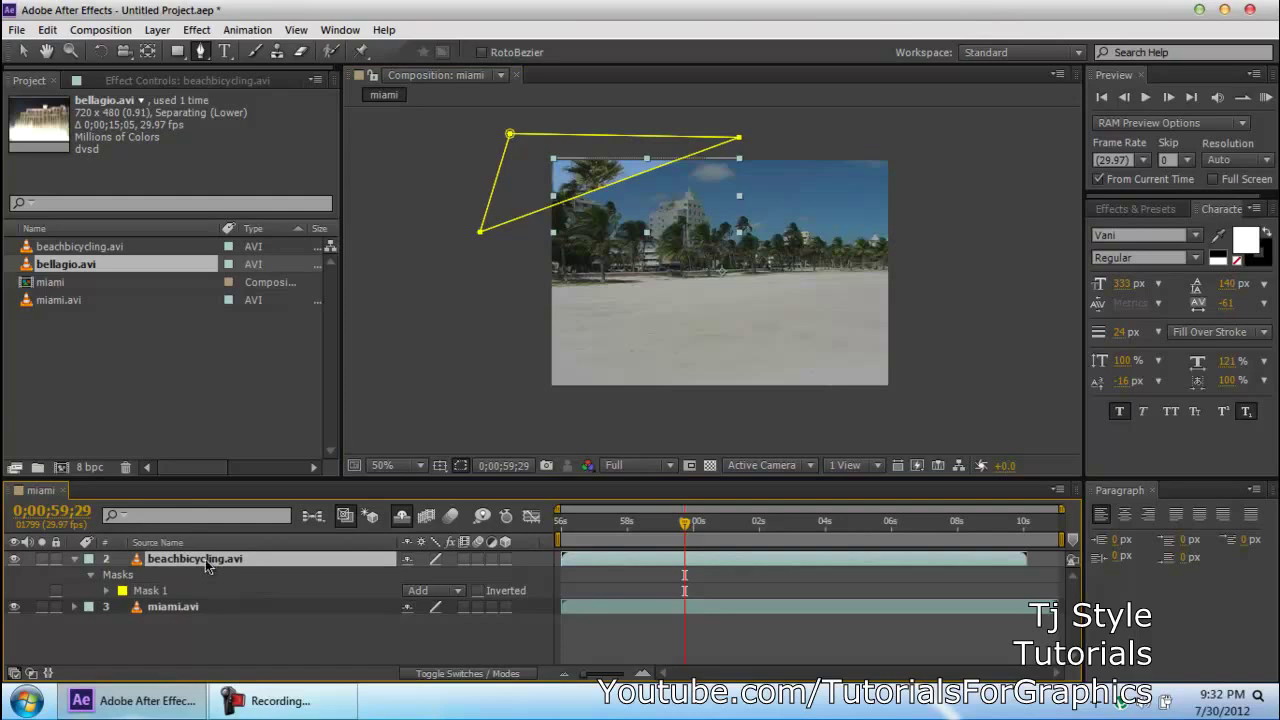
pyautogui.click(771, 141)
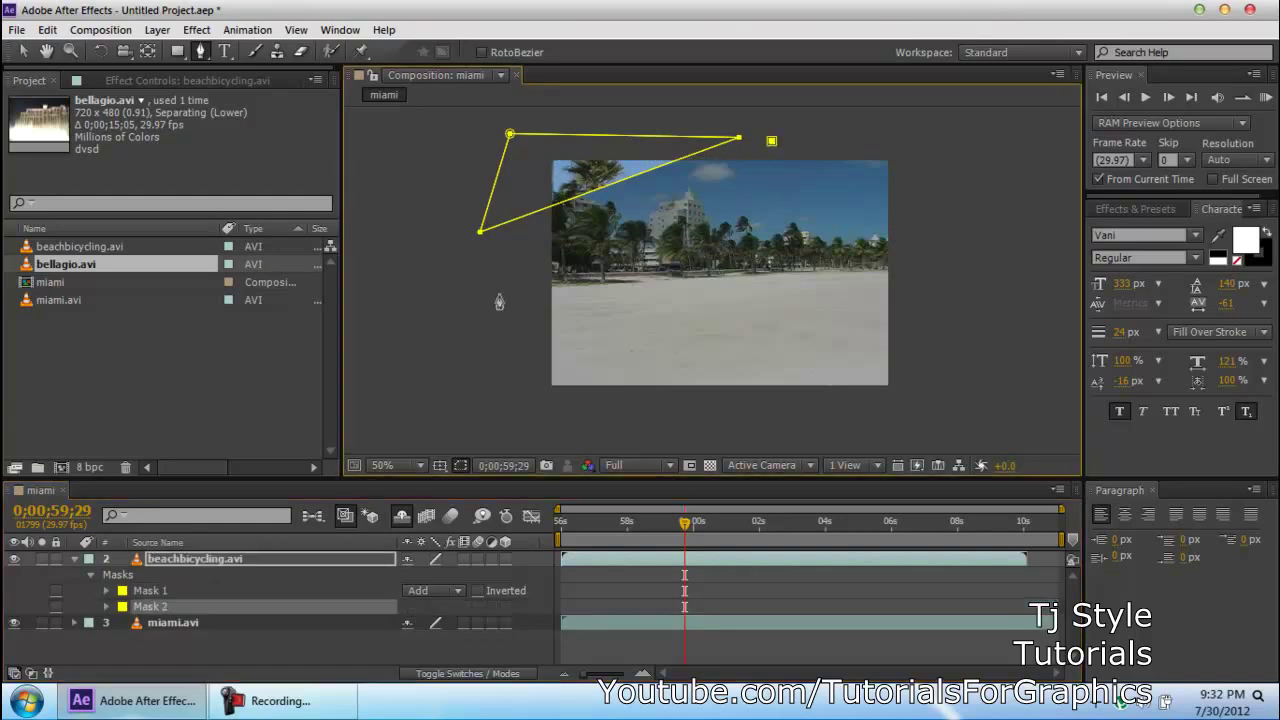
pyautogui.click(472, 270)
pyautogui.click(950, 324)
pyautogui.hotkey('ctrl', 'z')
pyautogui.hotkey('ctrl', 'z')
pyautogui.click(454, 230)
pyautogui.click(460, 289)
pyautogui.click(970, 288)
pyautogui.click(960, 154)
pyautogui.click(771, 141)
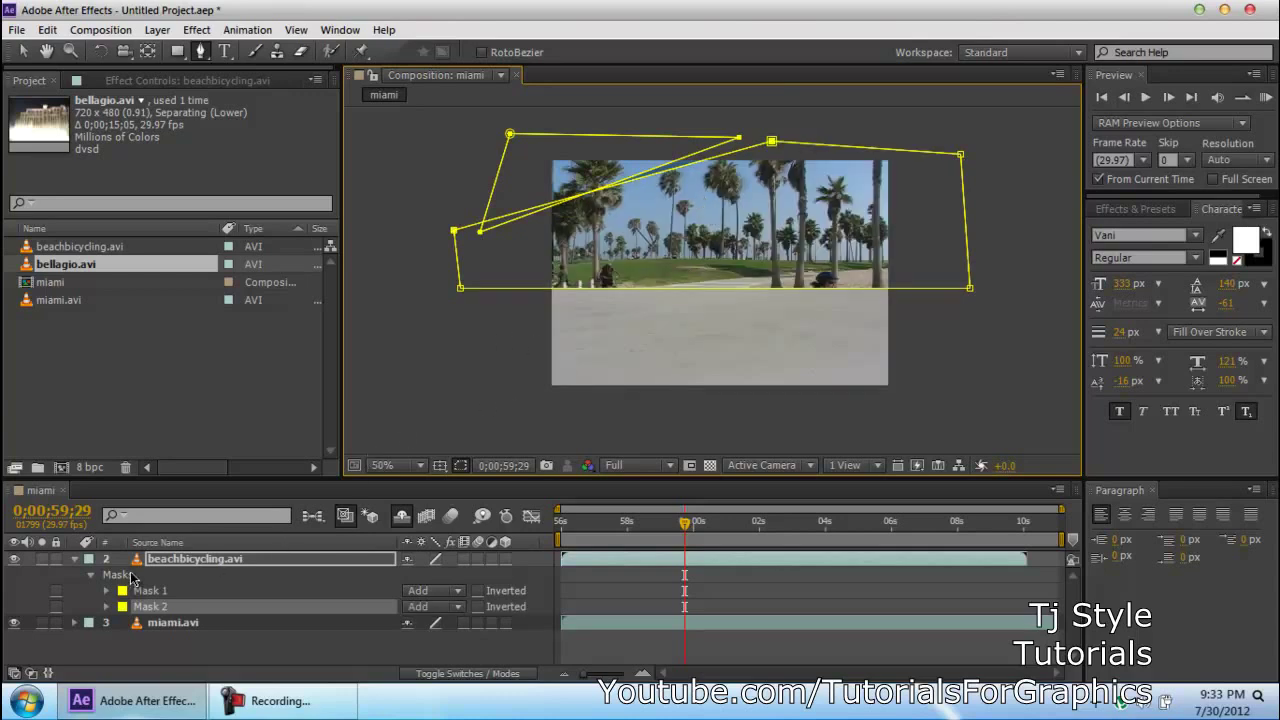
# Draw a third closed pen mask with four corners on beachbicycling.avi, covering the frame's lower half just below the second mask.
pyautogui.click(173, 562)
pyautogui.click(434, 291)
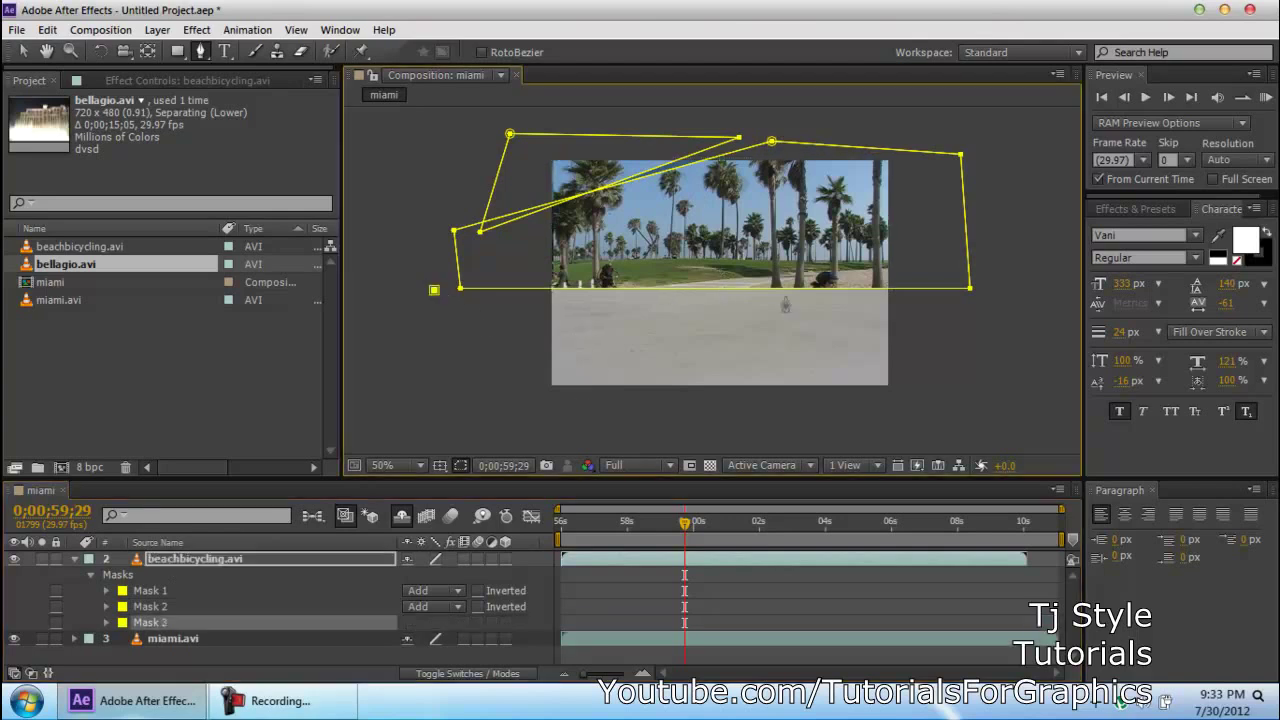
pyautogui.click(999, 293)
pyautogui.click(990, 380)
pyautogui.click(426, 403)
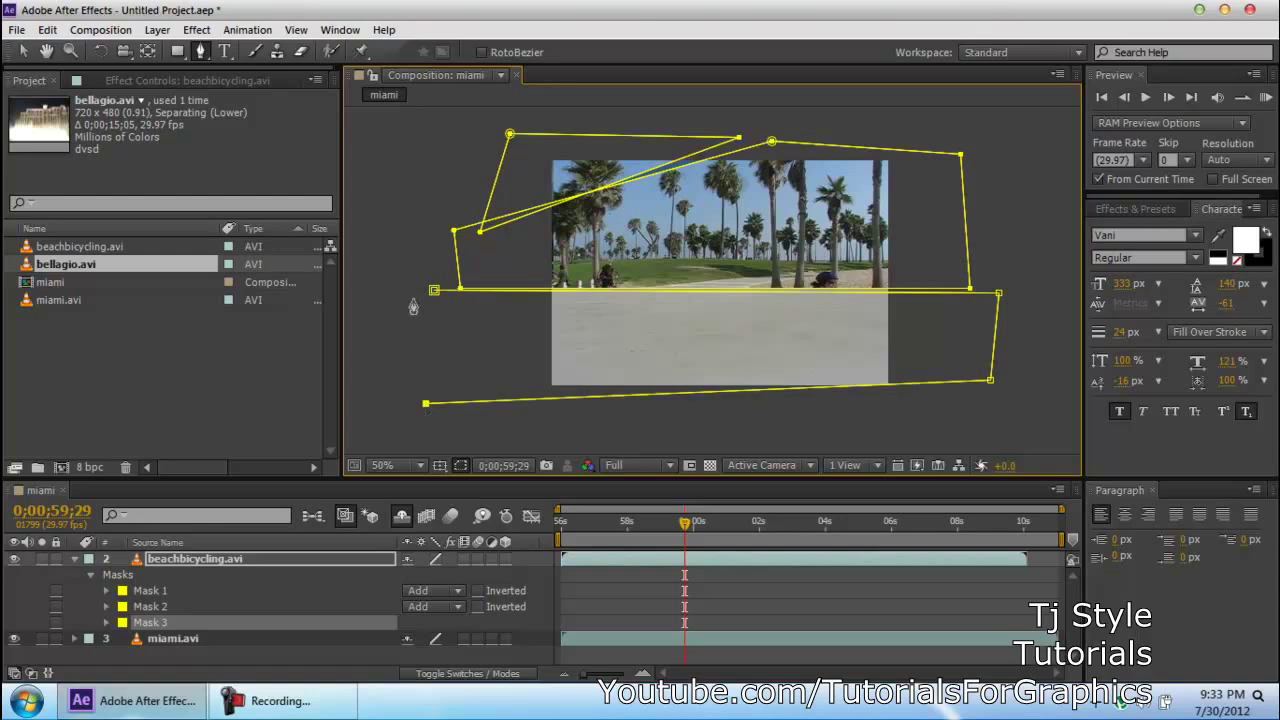
pyautogui.click(434, 290)
# Switch to the Selection tool and deselect the beachbicycling.avi layer to view the masked result without outlines.
pyautogui.click(23, 51)
pyautogui.click(386, 161)
pyautogui.scroll(1, 888, 293)
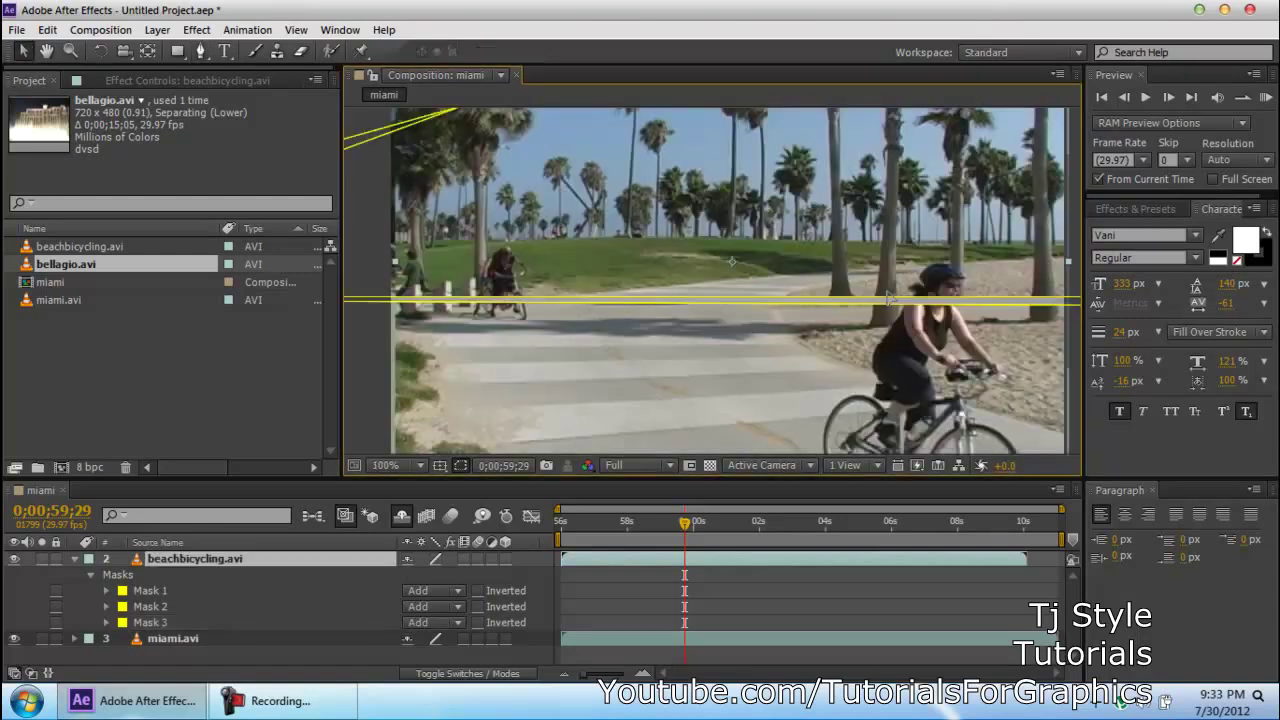
pyautogui.press(',')
pyautogui.moveTo(891, 309); pyautogui.dragTo(892, 309)
pyautogui.hotkey('ctrl', 'z')
pyautogui.click(1017, 246)
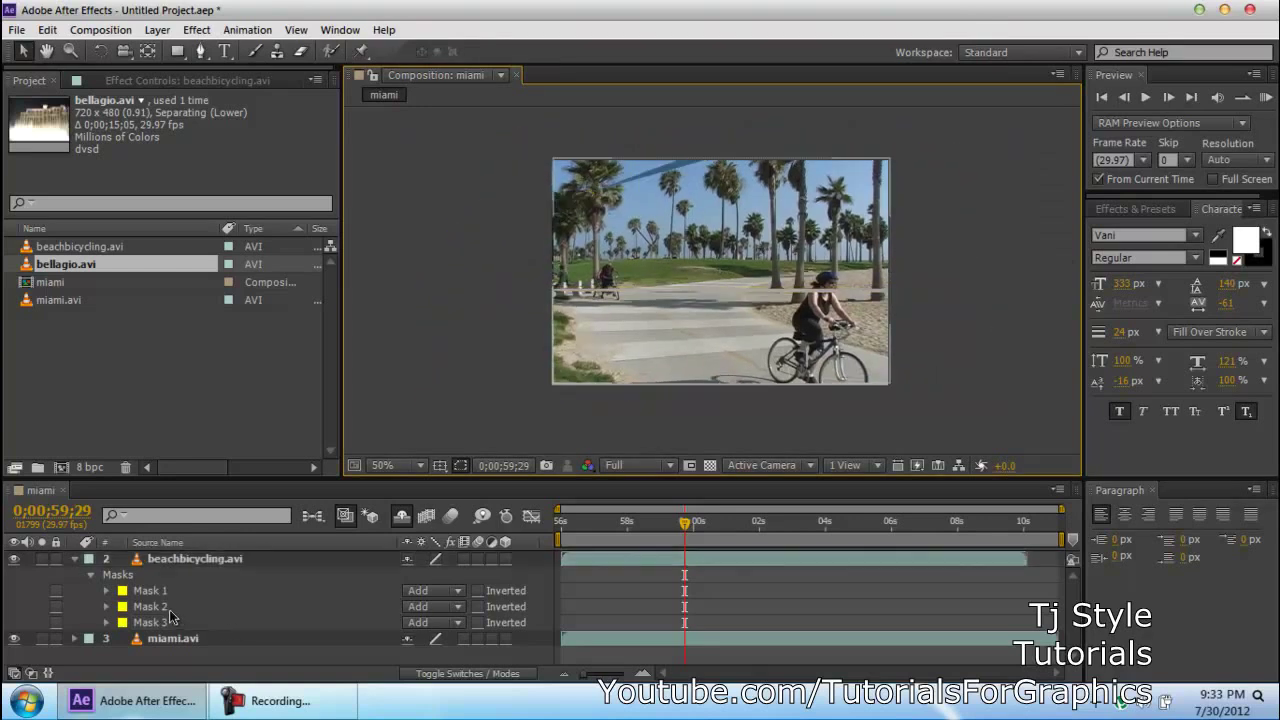
# Shift Mask 2 slightly to the left and pull Mask 3's lower-right corner outward and down below the frame.
pyautogui.click(172, 622)
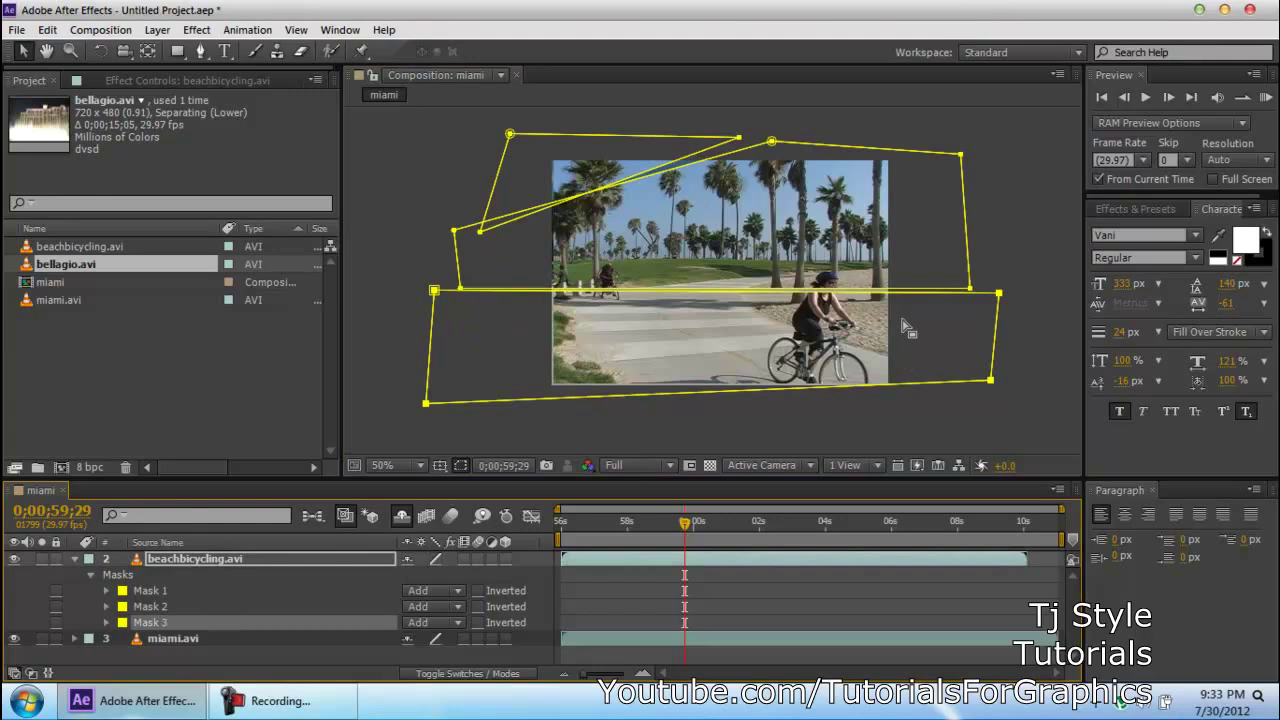
pyautogui.click(888, 196)
pyautogui.click(150, 606)
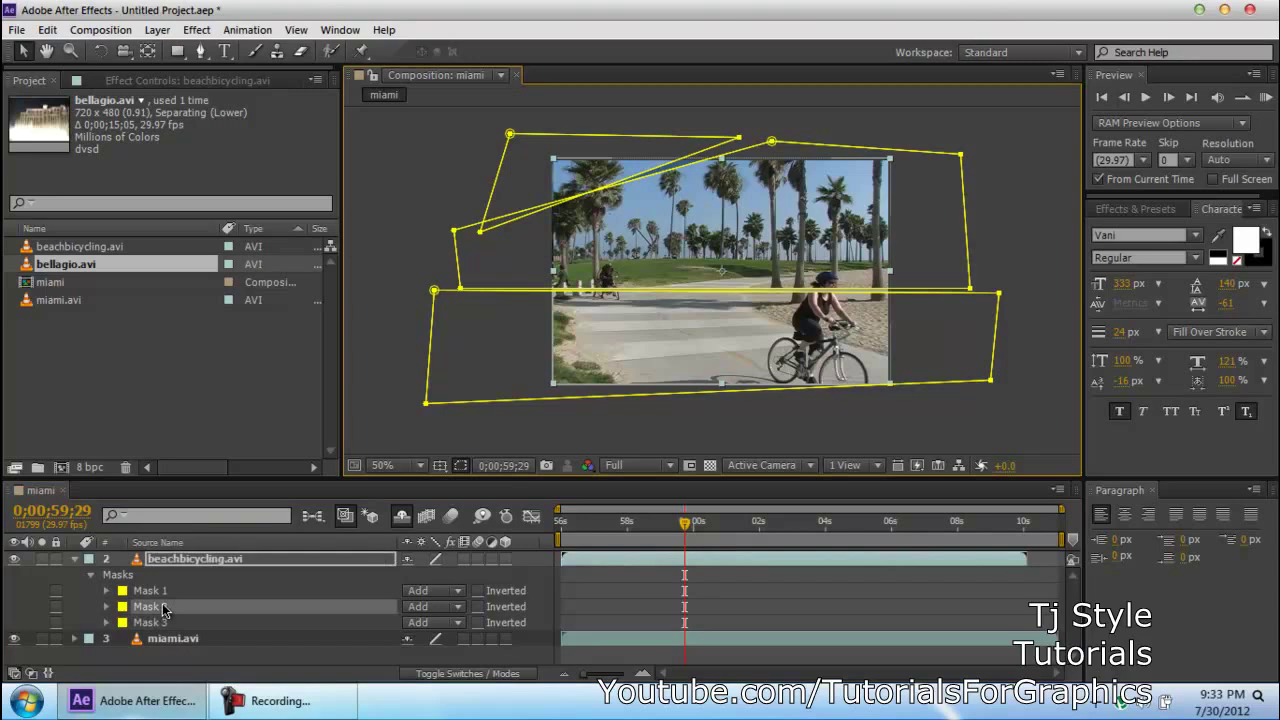
pyautogui.scroll(2, 768, 128)
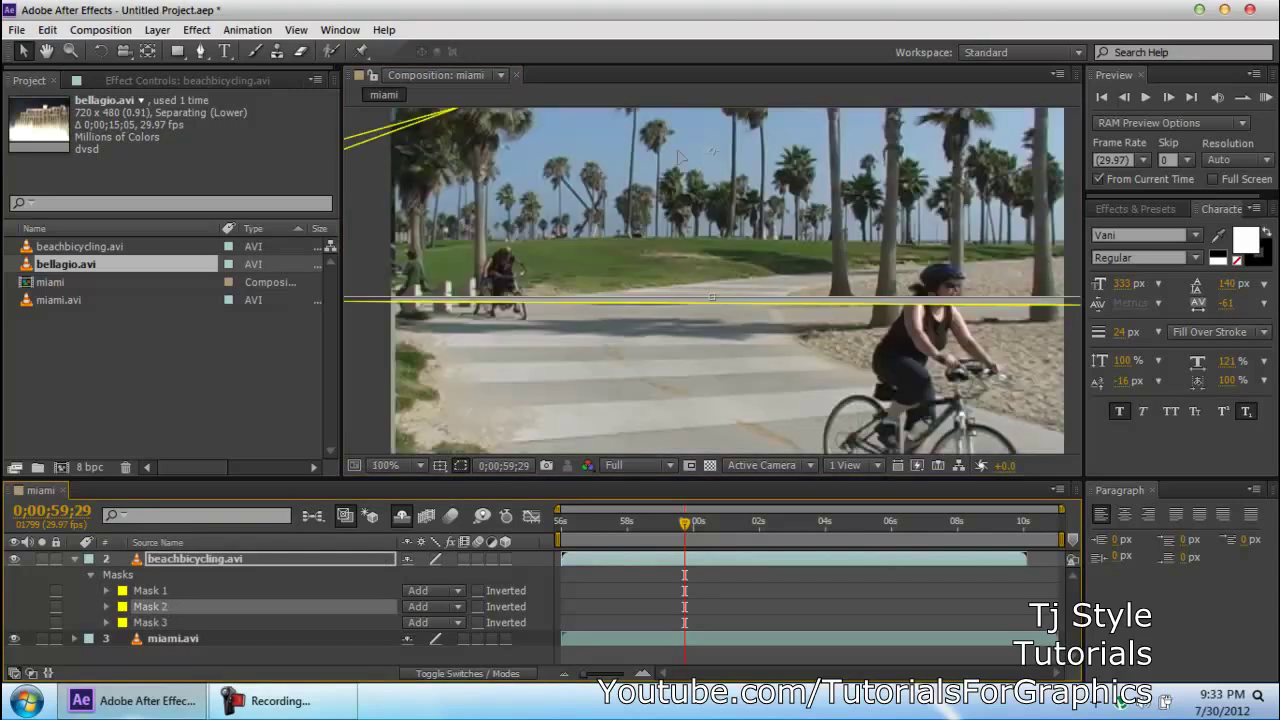
pyautogui.scroll(1, 663, 241)
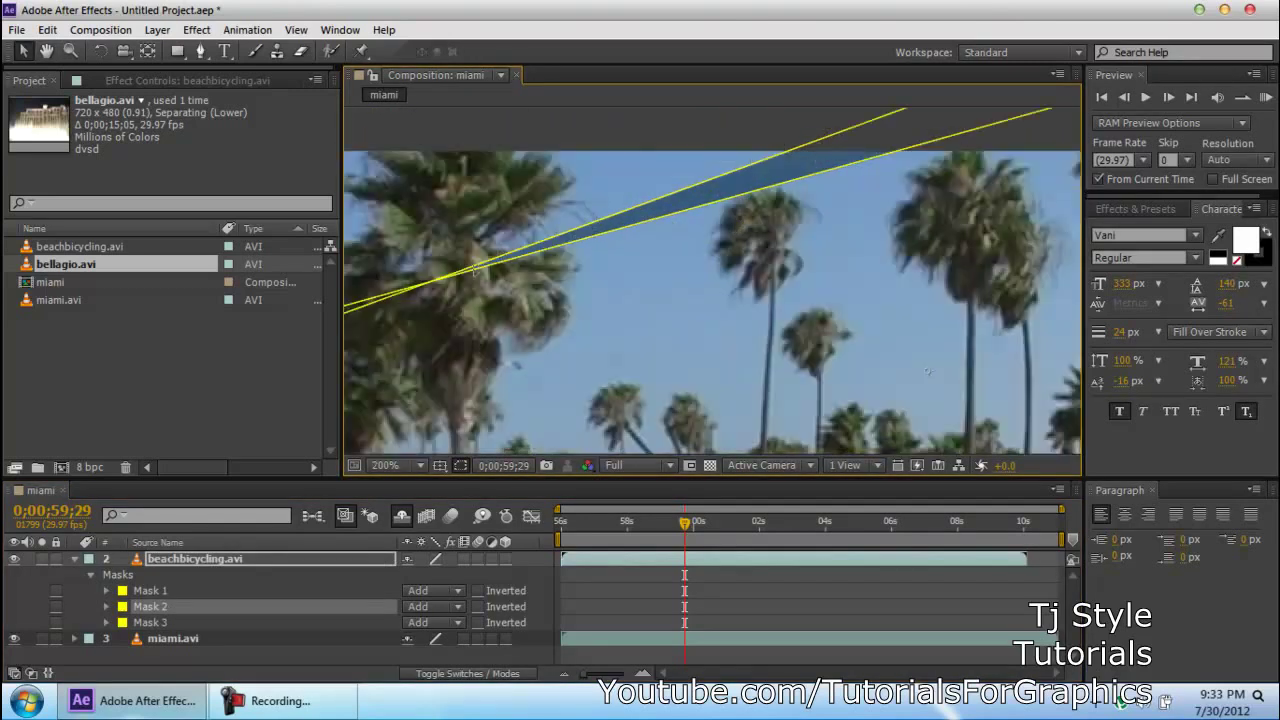
pyautogui.scroll(-2, 862, 212)
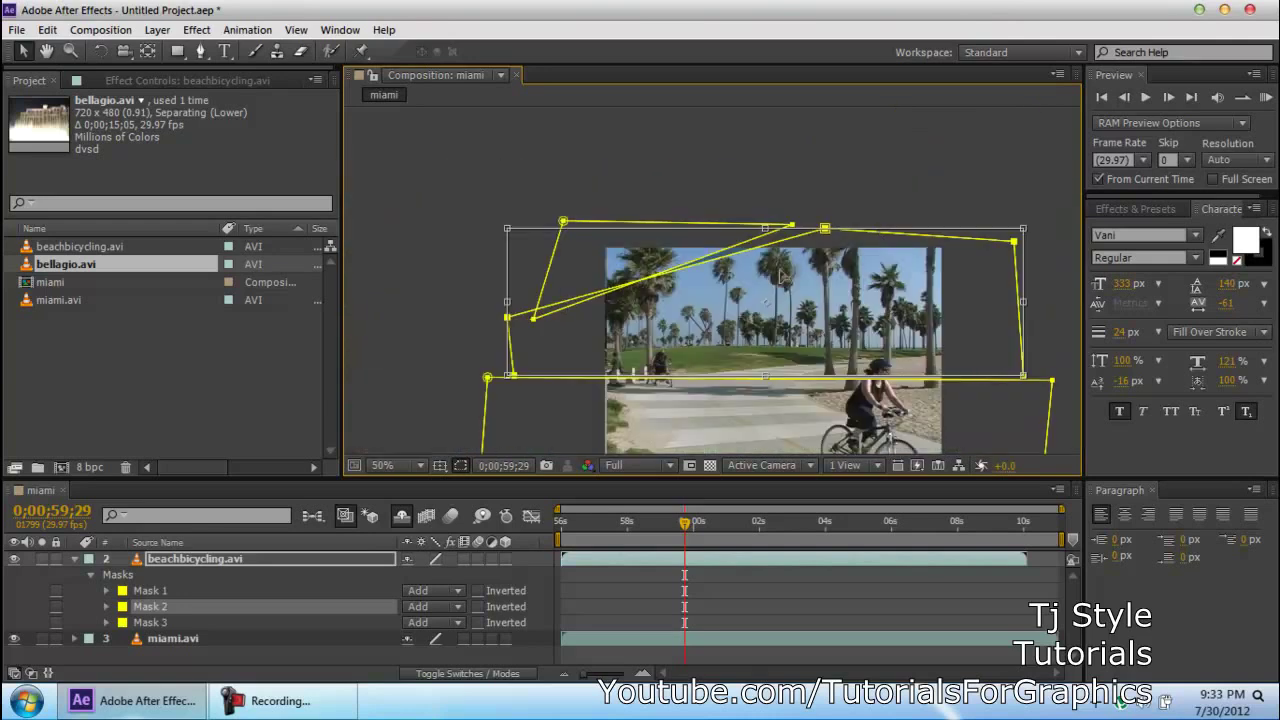
pyautogui.scroll(-2, 785, 308)
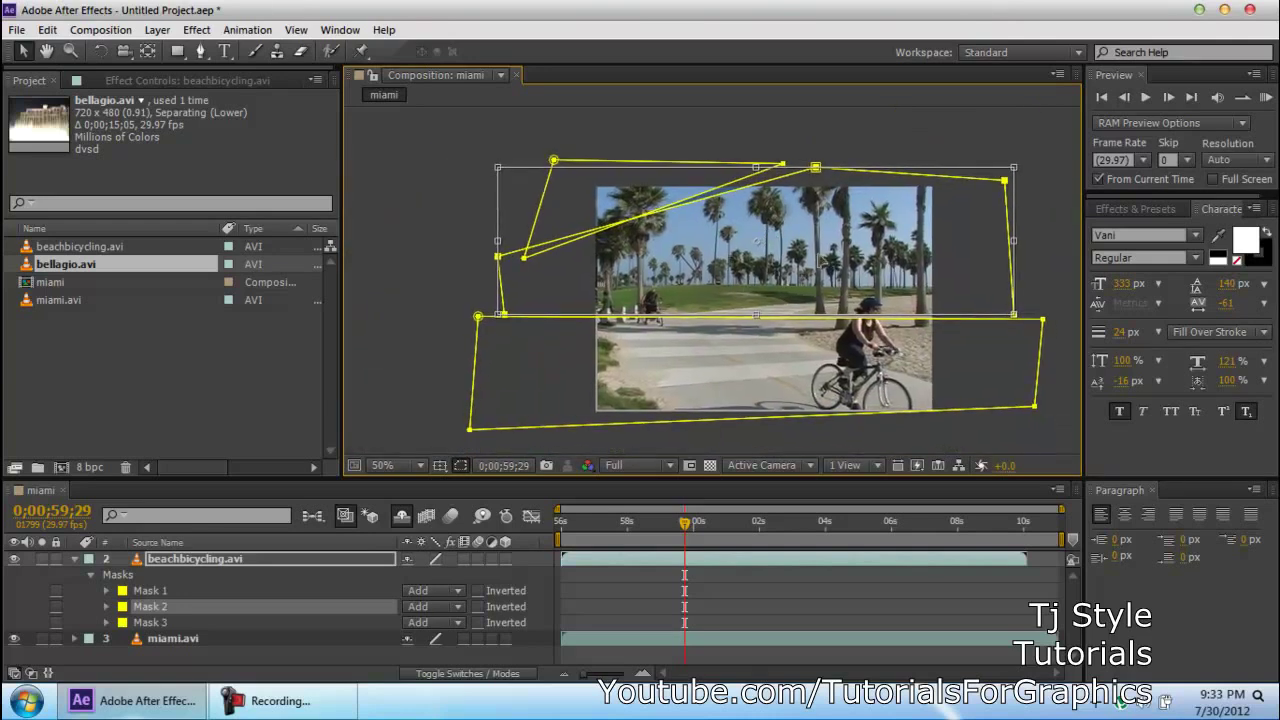
pyautogui.moveTo(881, 196)
pyautogui.mouseDown()
pyautogui.moveTo(864, 186)
pyautogui.moveTo(869, 195)
pyautogui.mouseUp()
pyautogui.press('Return')
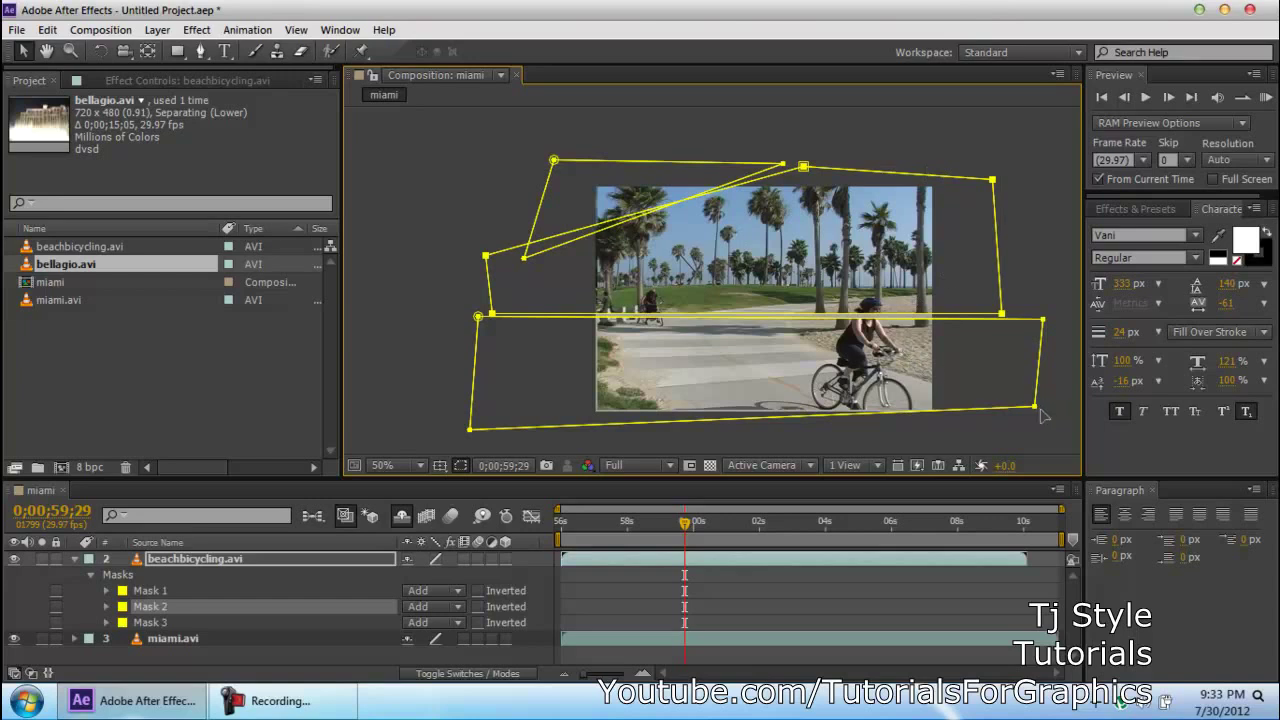
pyautogui.moveTo(1037, 413); pyautogui.dragTo(1052, 436)
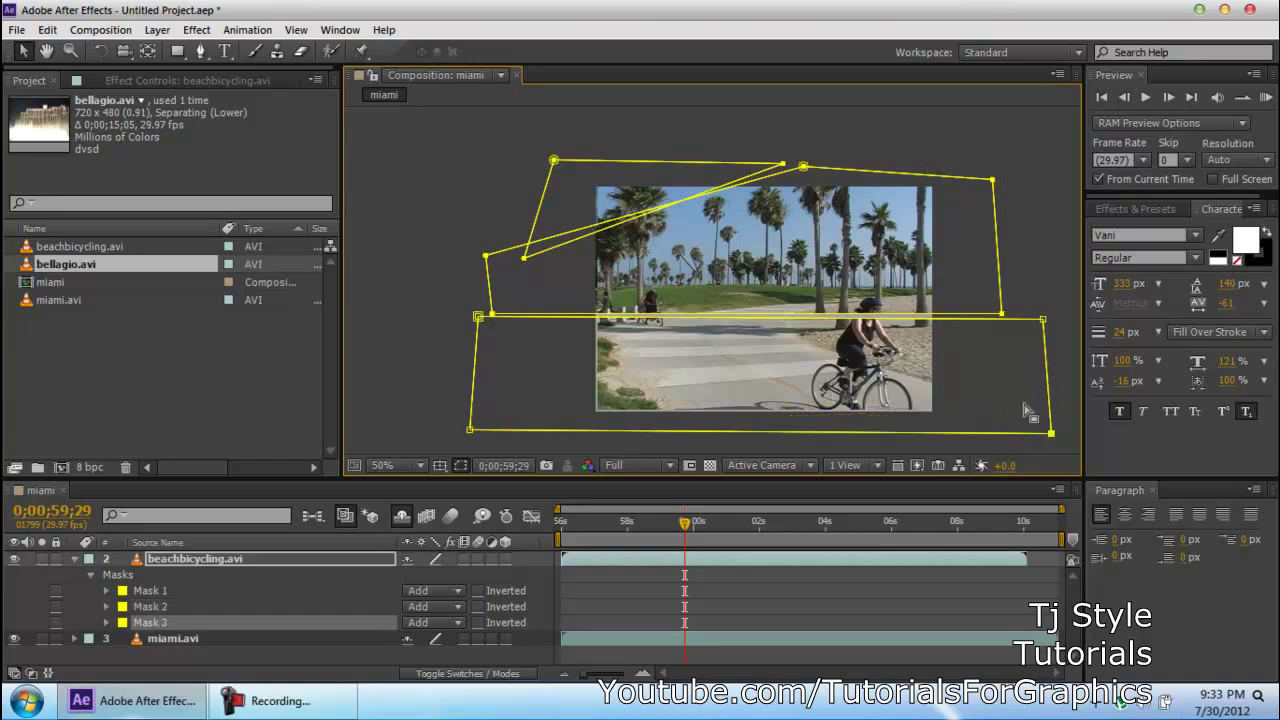
# Select Mask 3 on beachbicycling.avi and move it slightly up so its upper edge overlaps Mask 2.
pyautogui.click(266, 600)
pyautogui.click(167, 624)
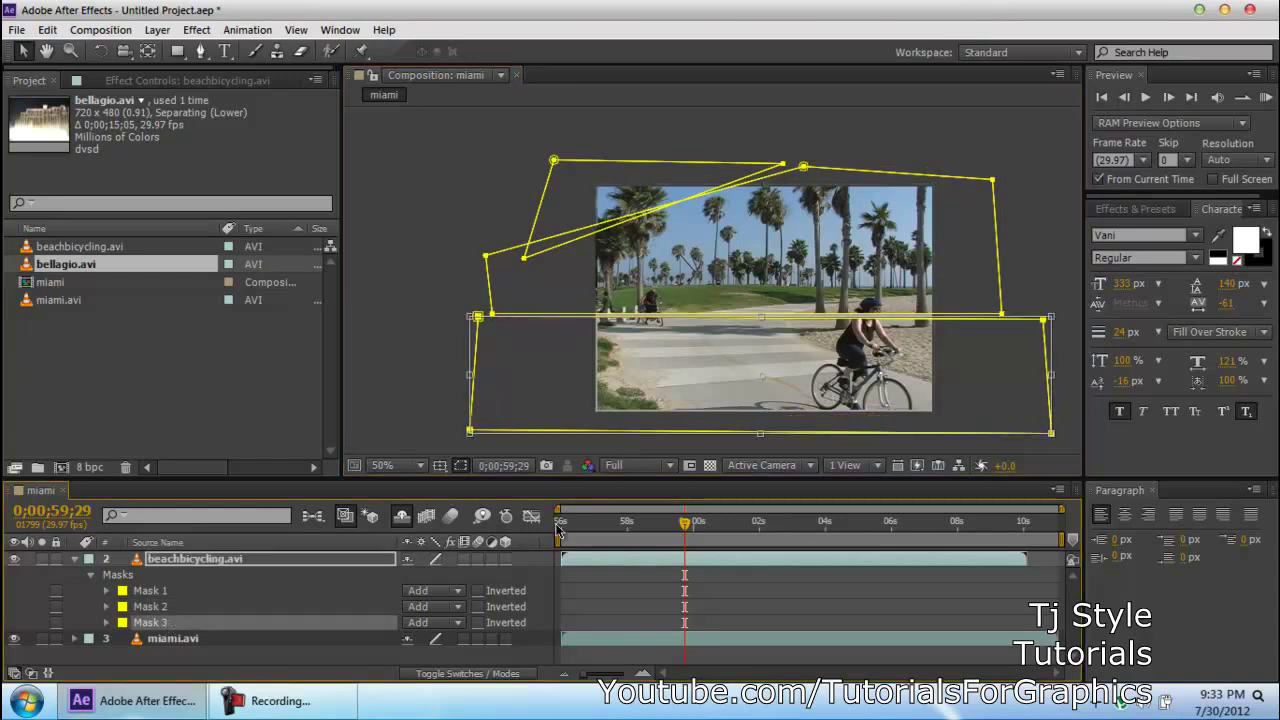
pyautogui.moveTo(862, 414); pyautogui.dragTo(862, 399)
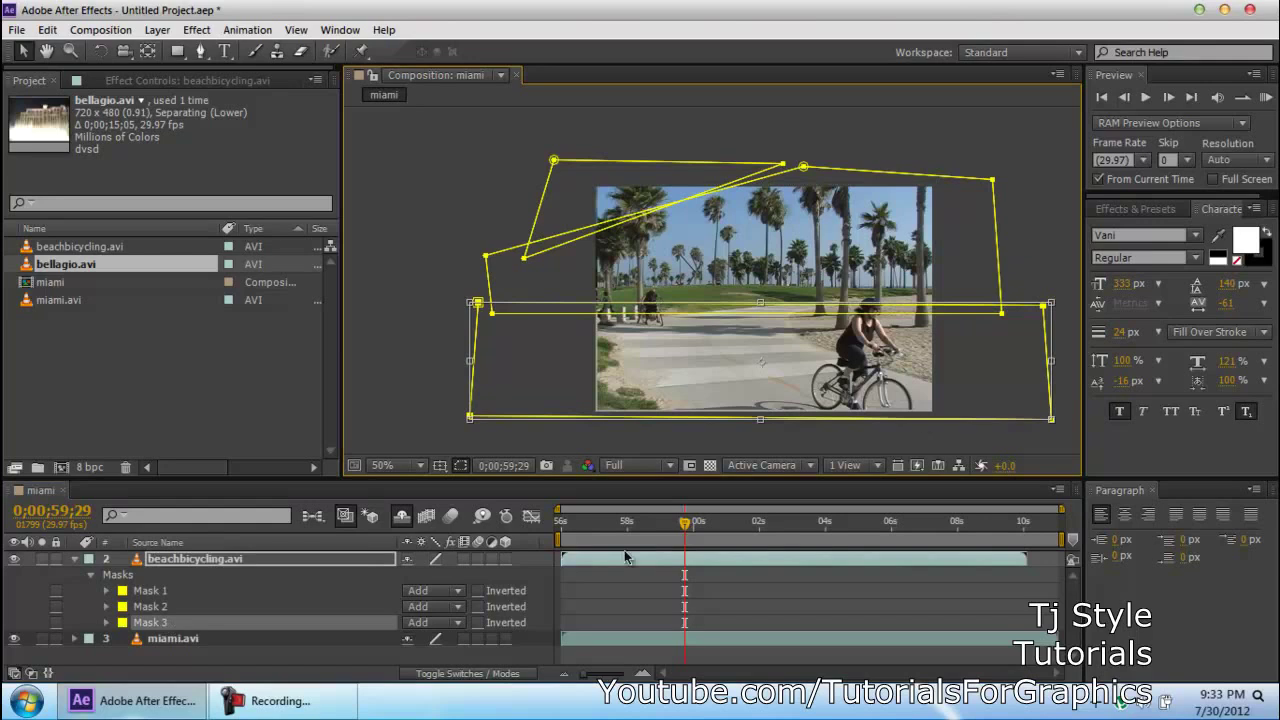
pyautogui.press('Return')
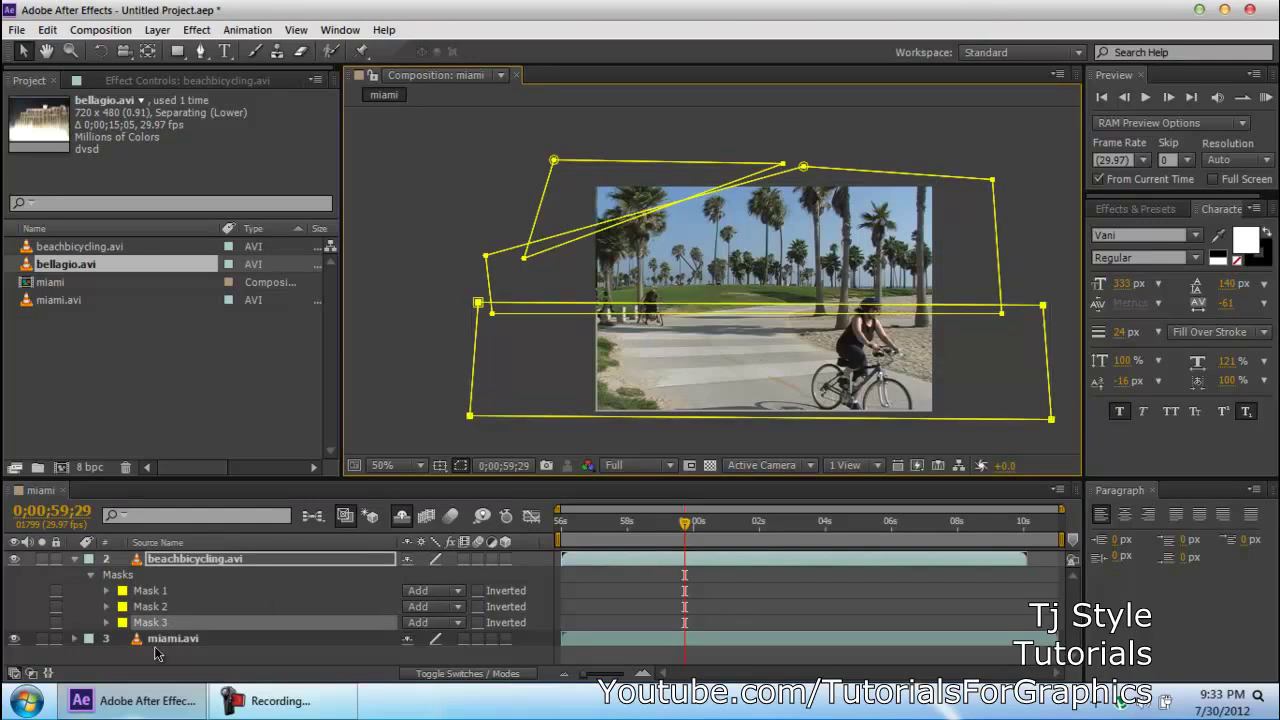
# Set Mask Path keyframes for all three beachbicycling.avi masks together at 0;00;59;29.
pyautogui.keyDown('shift'); pyautogui.click(164, 592); pyautogui.keyUp('shift')
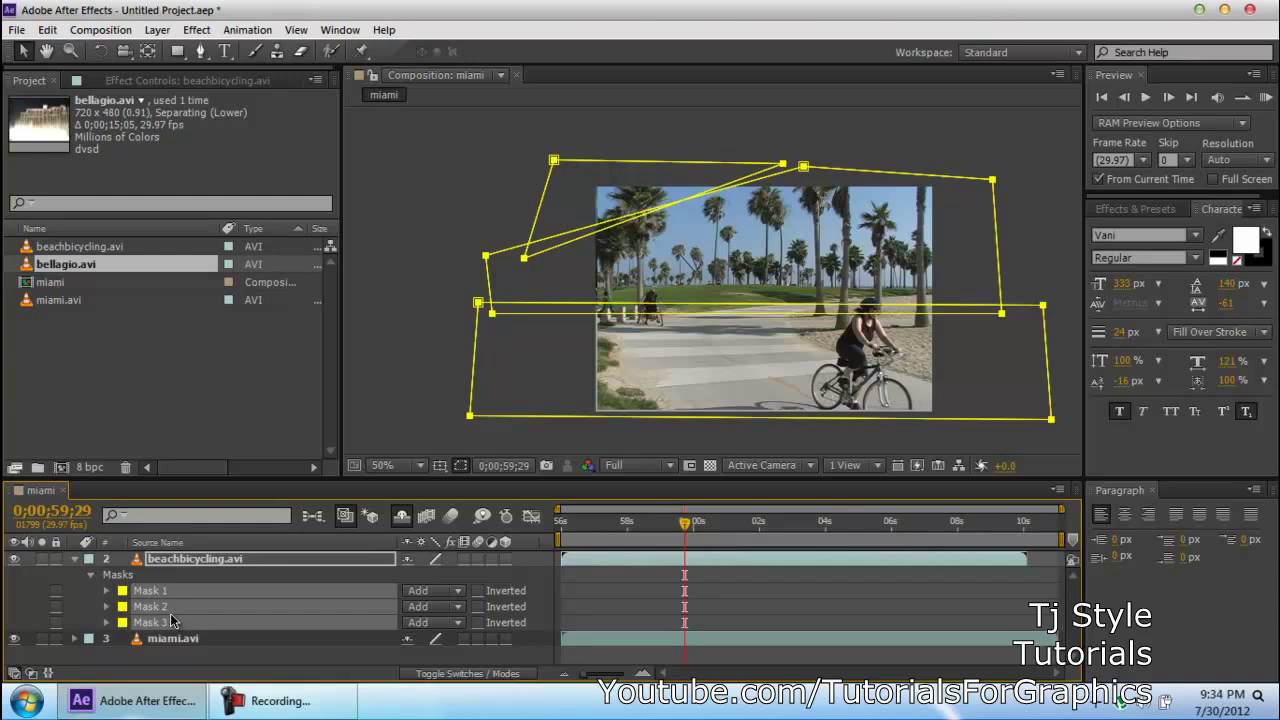
pyautogui.press('m')
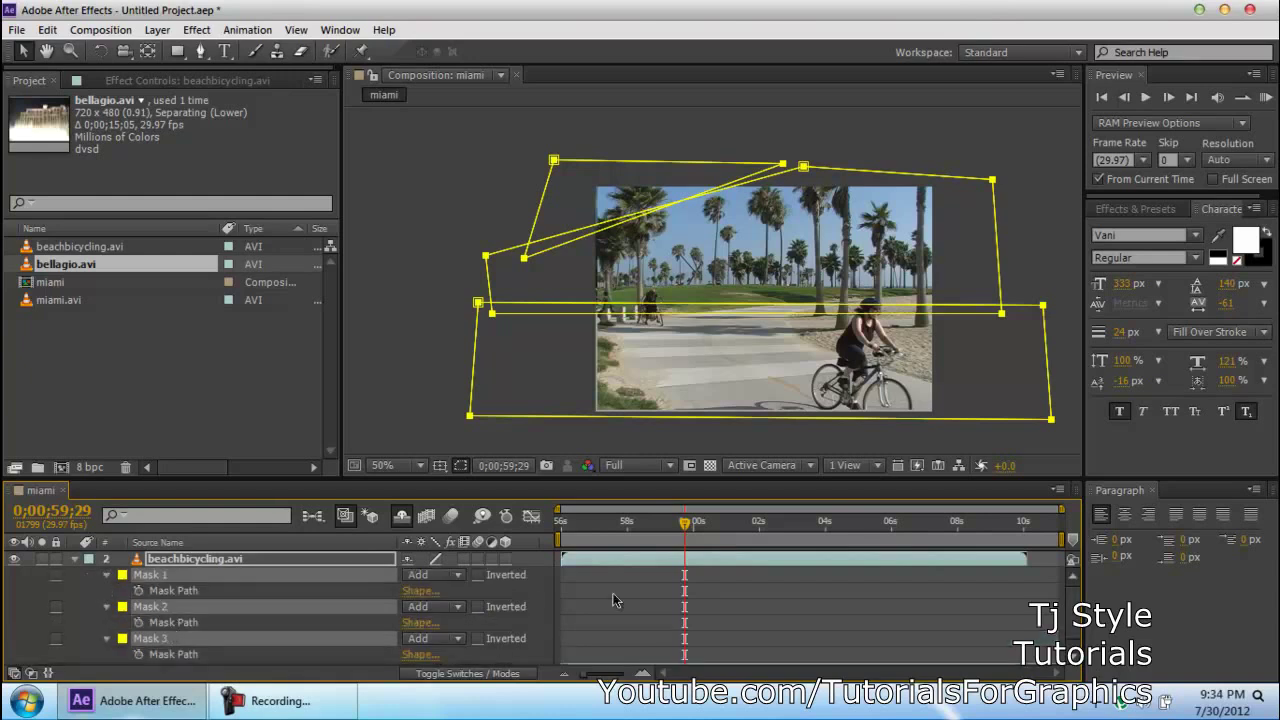
pyautogui.click(139, 591)
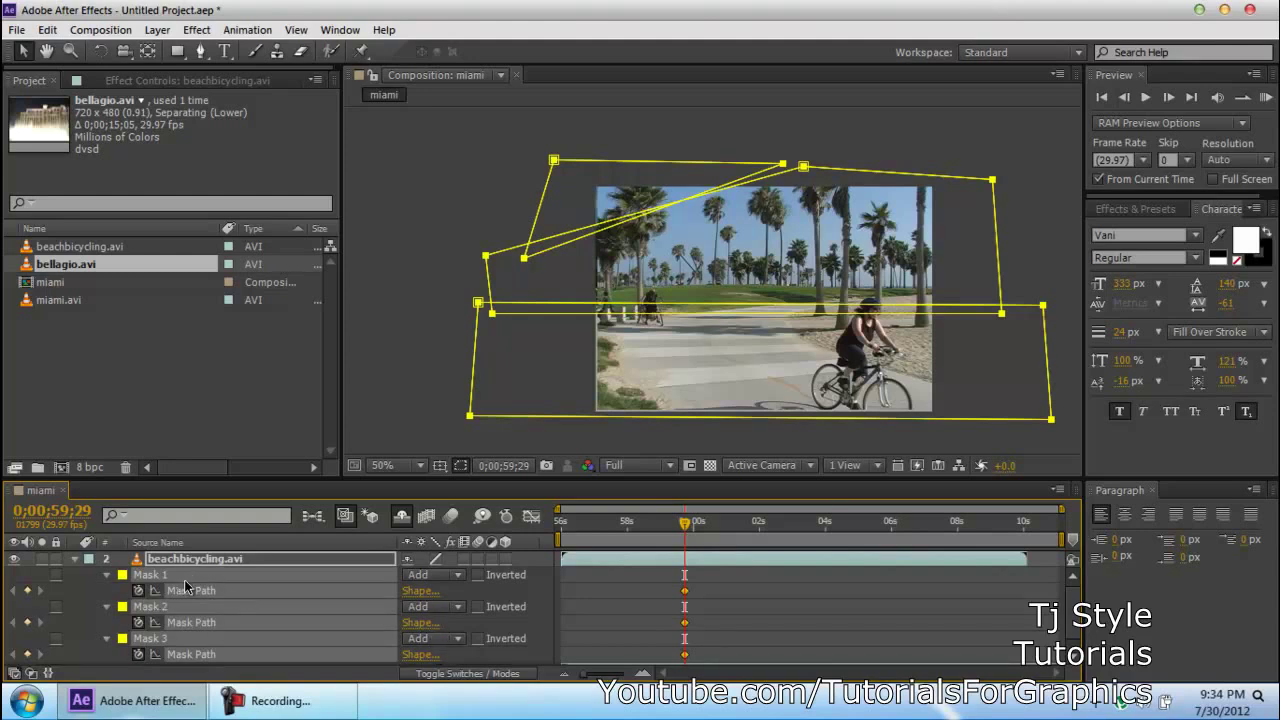
pyautogui.click(714, 622)
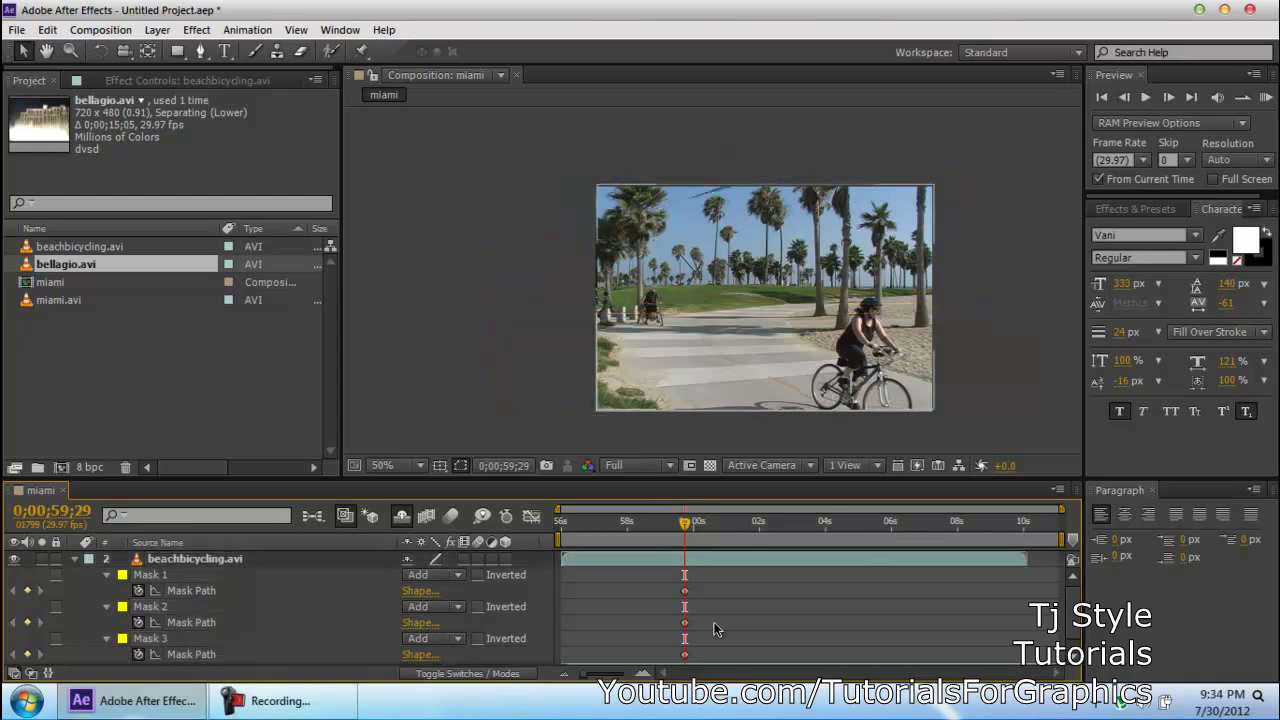
# At 0;01;01;06, keyframe Mask 1 moved up and to the left, completely outside the frame.
pyautogui.click(208, 580)
pyautogui.moveTo(684, 530); pyautogui.dragTo(721, 526)
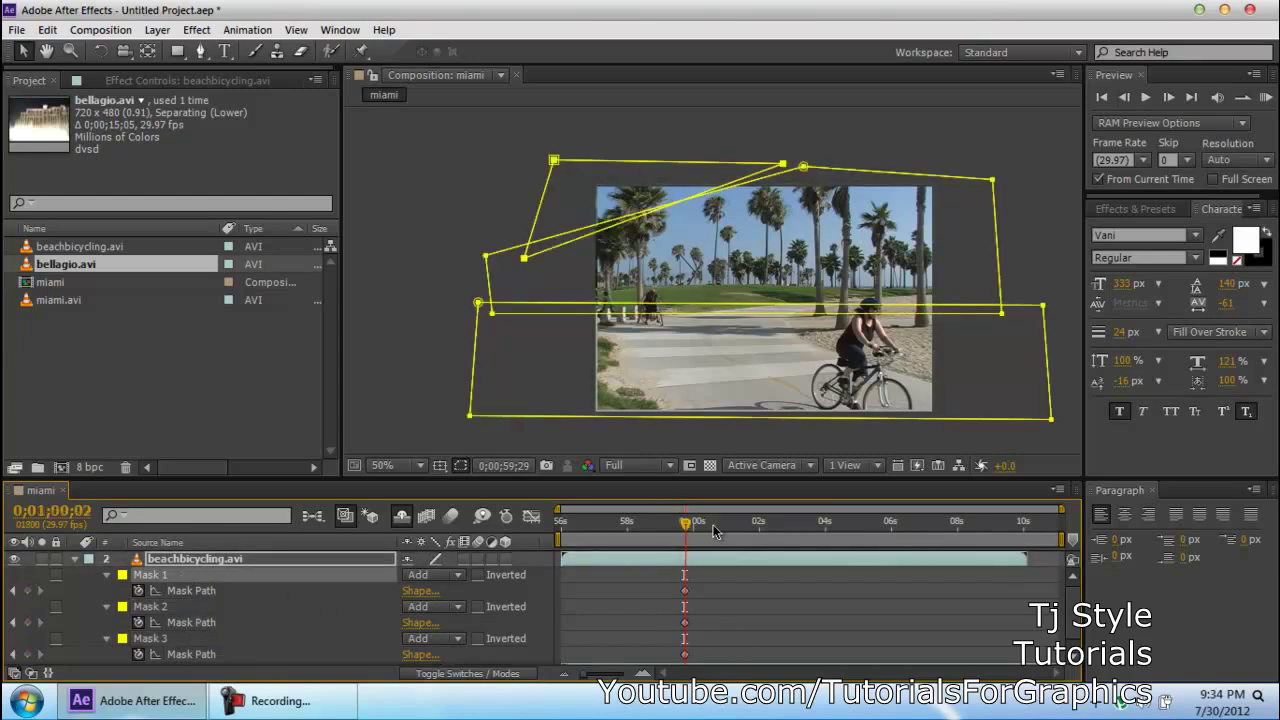
pyautogui.hotkey('ctrl', 't')
pyautogui.moveTo(577, 201); pyautogui.dragTo(405, 133)
pyautogui.press('Return')
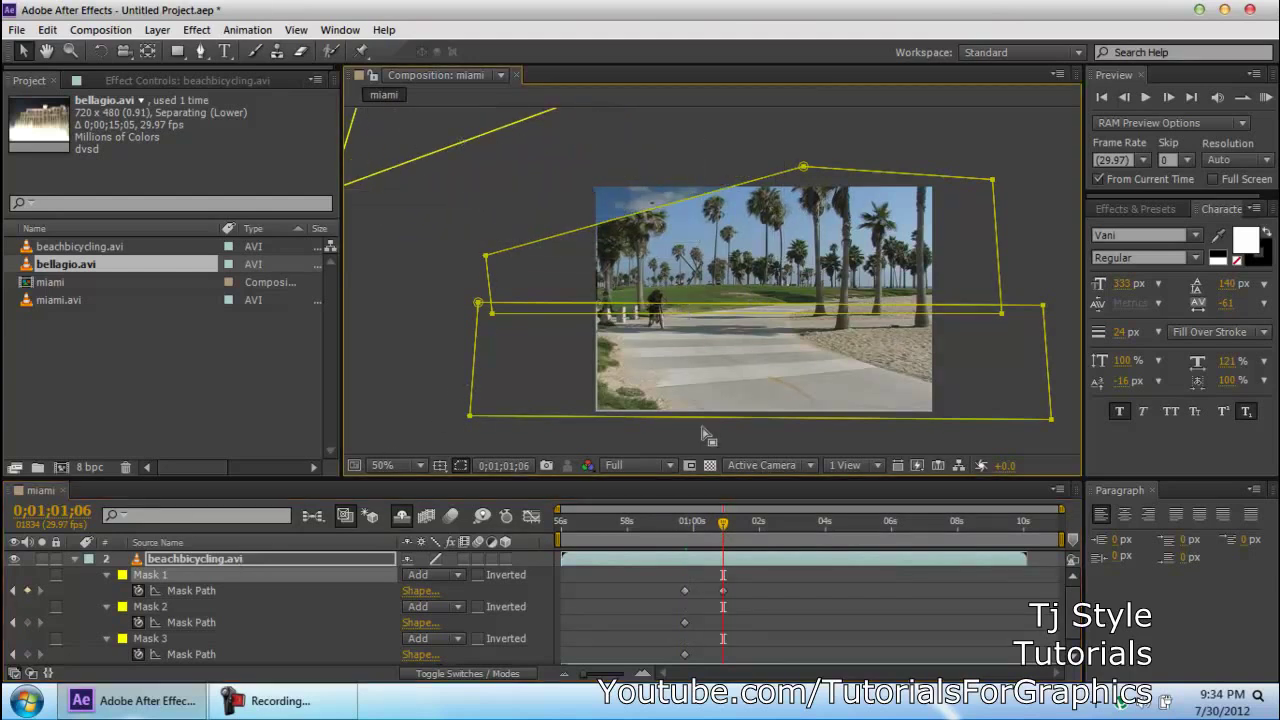
# At the same time, keyframe Mask 2 moved up and to the right, completely above the frame.
pyautogui.click(155, 612)
pyautogui.hotkey('ctrl', 't')
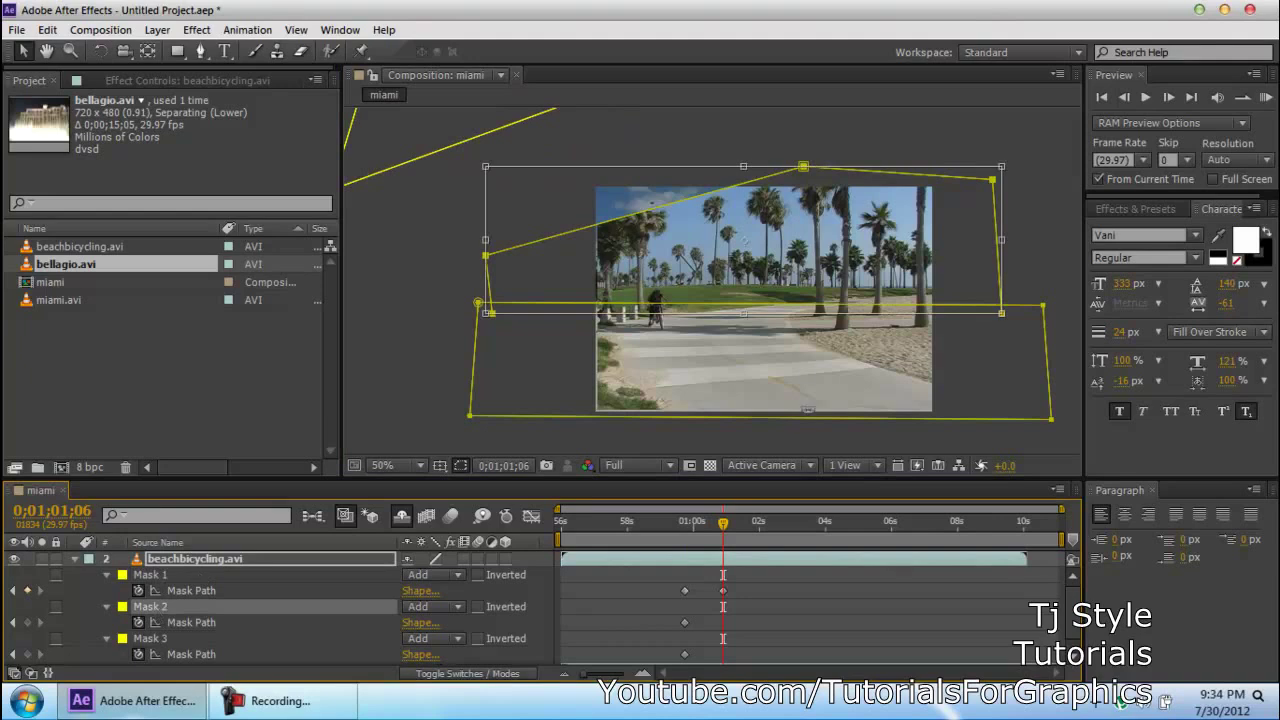
pyautogui.moveTo(789, 255); pyautogui.dragTo(908, 85)
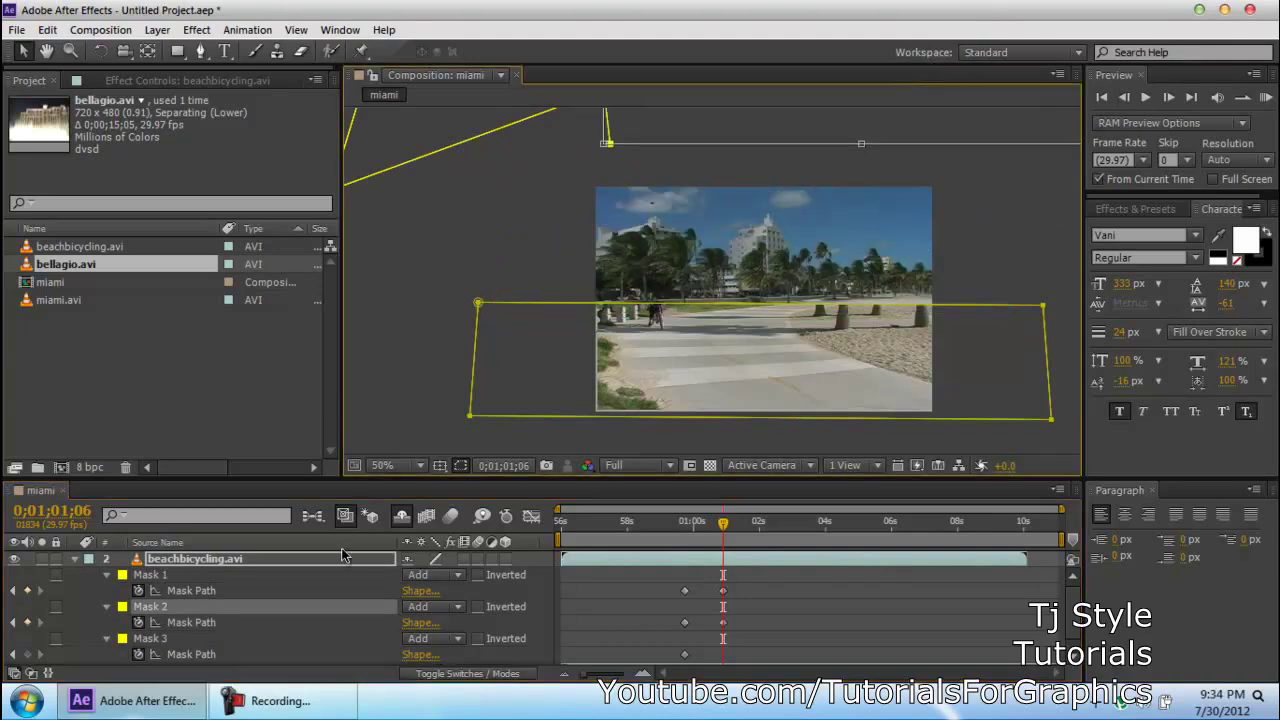
# At the same time, keyframe Mask 3 moved straight down, completely below the frame.
pyautogui.click(178, 641)
pyautogui.hotkey('ctrl', 't')
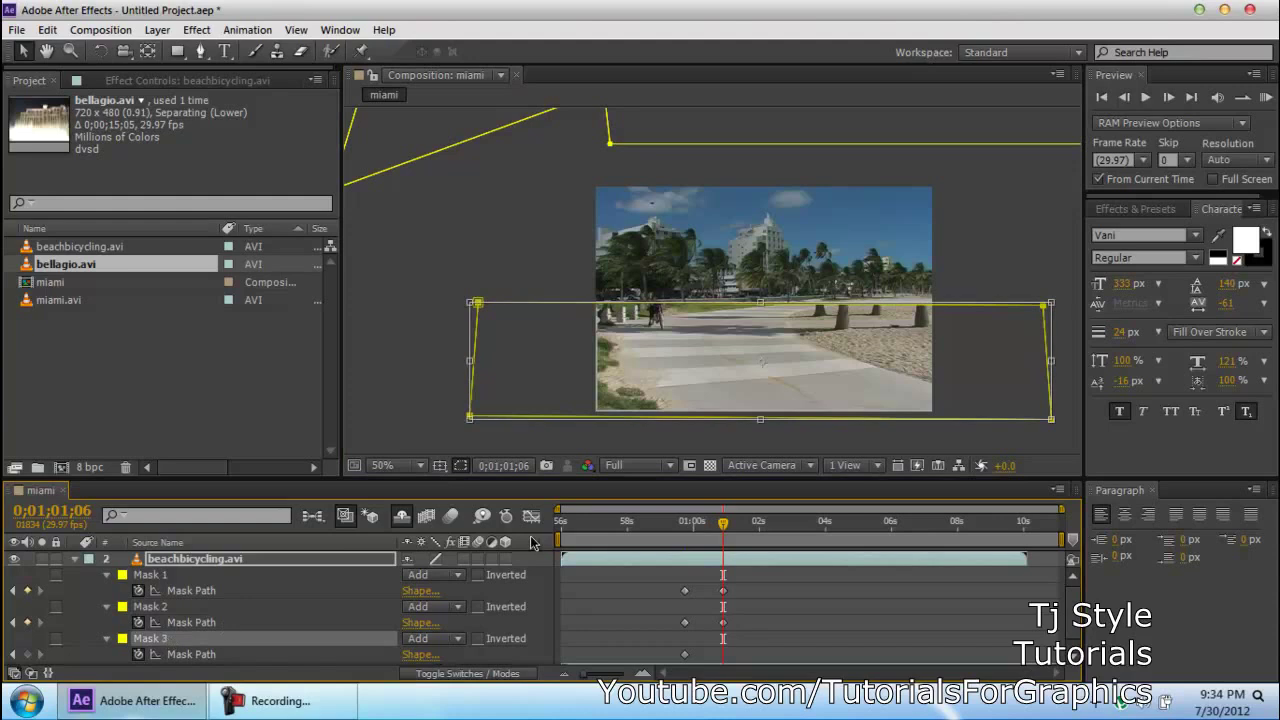
pyautogui.moveTo(761, 361); pyautogui.dragTo(890, 467)
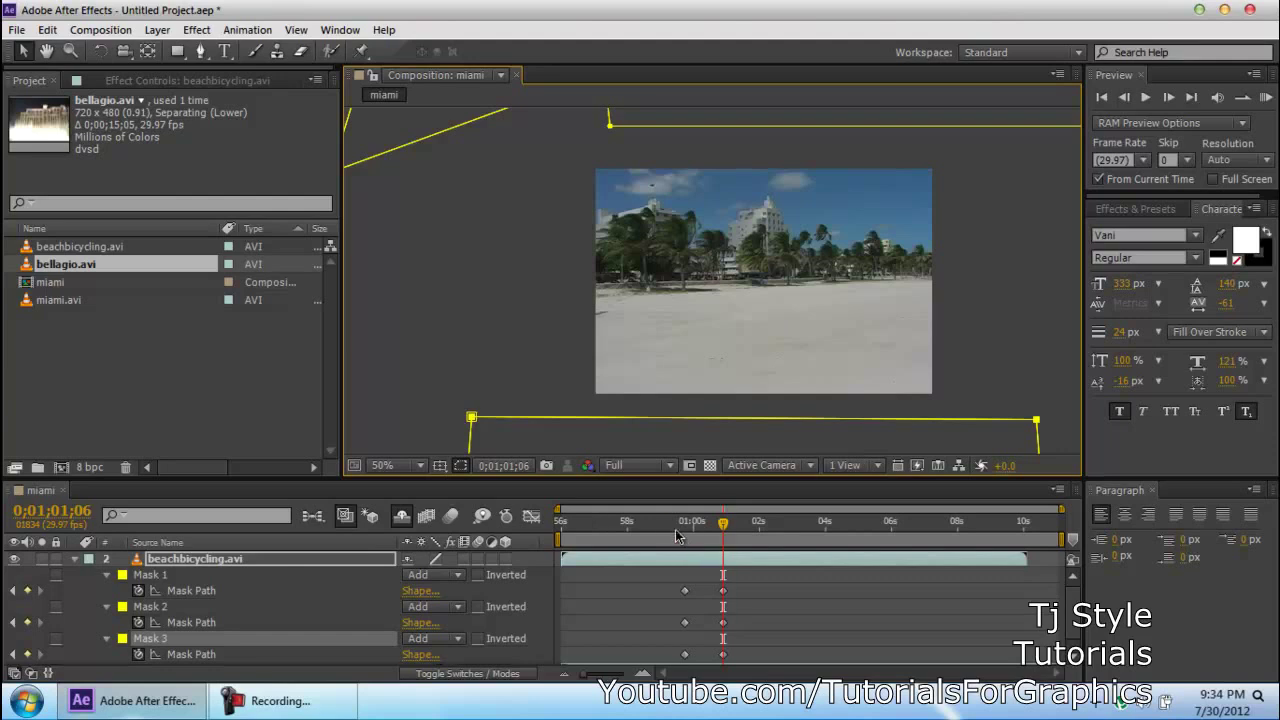
# Run a RAM preview of the miami composition from 0;00;56;07 to check the three-mask split, and stop it after the transition.
pyautogui.click(665, 528)
pyautogui.click(562, 524)
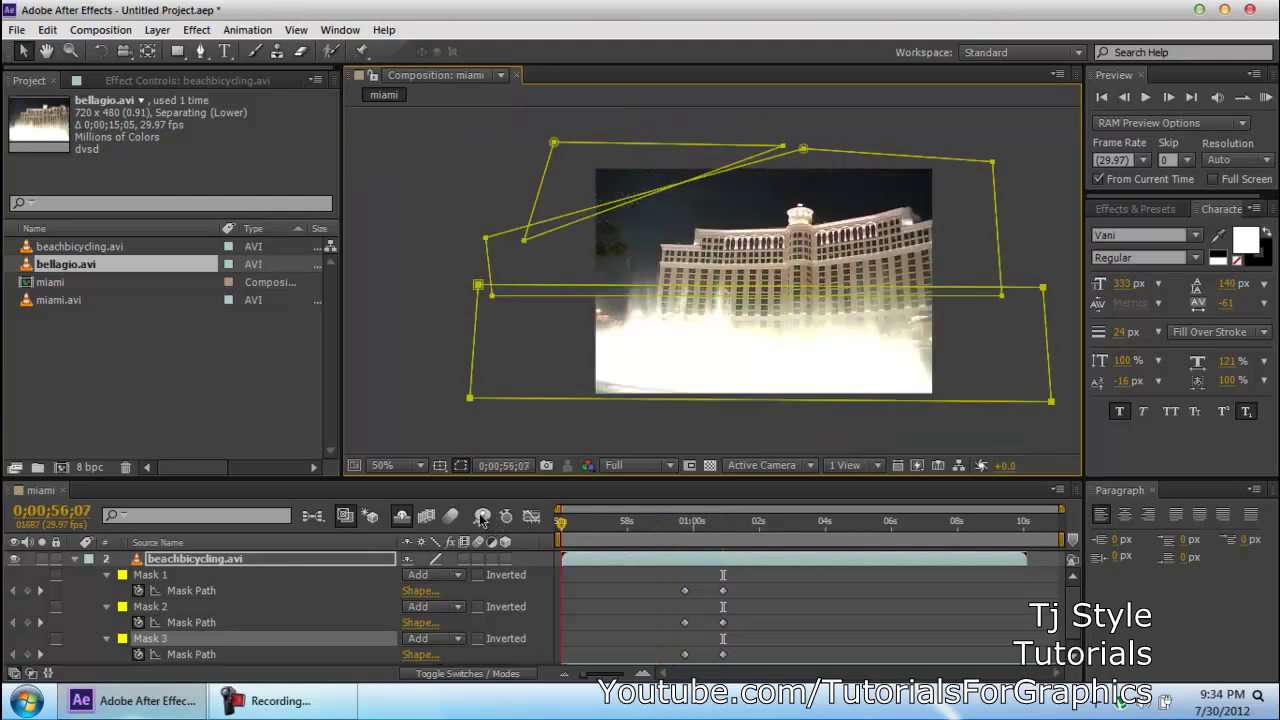
pyautogui.click(1045, 190)
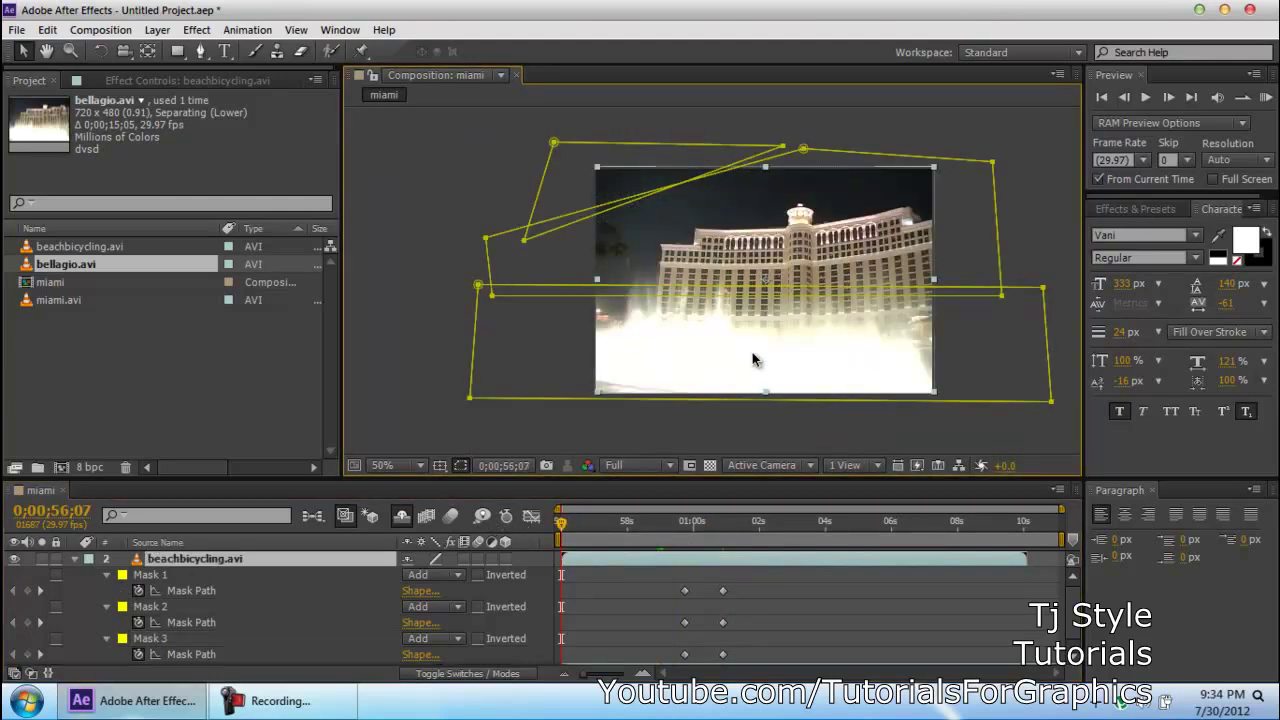
pyautogui.click(1266, 98)
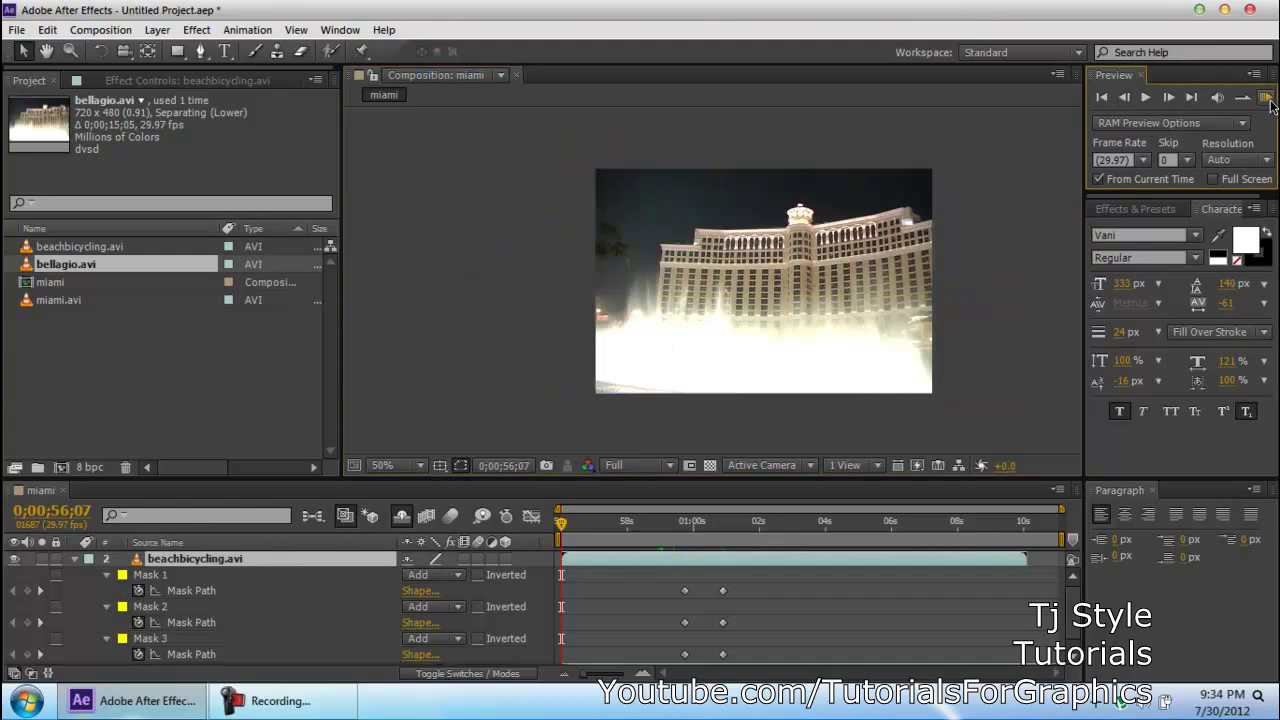
pyautogui.click(251, 709)
pyautogui.click(1188, 618)
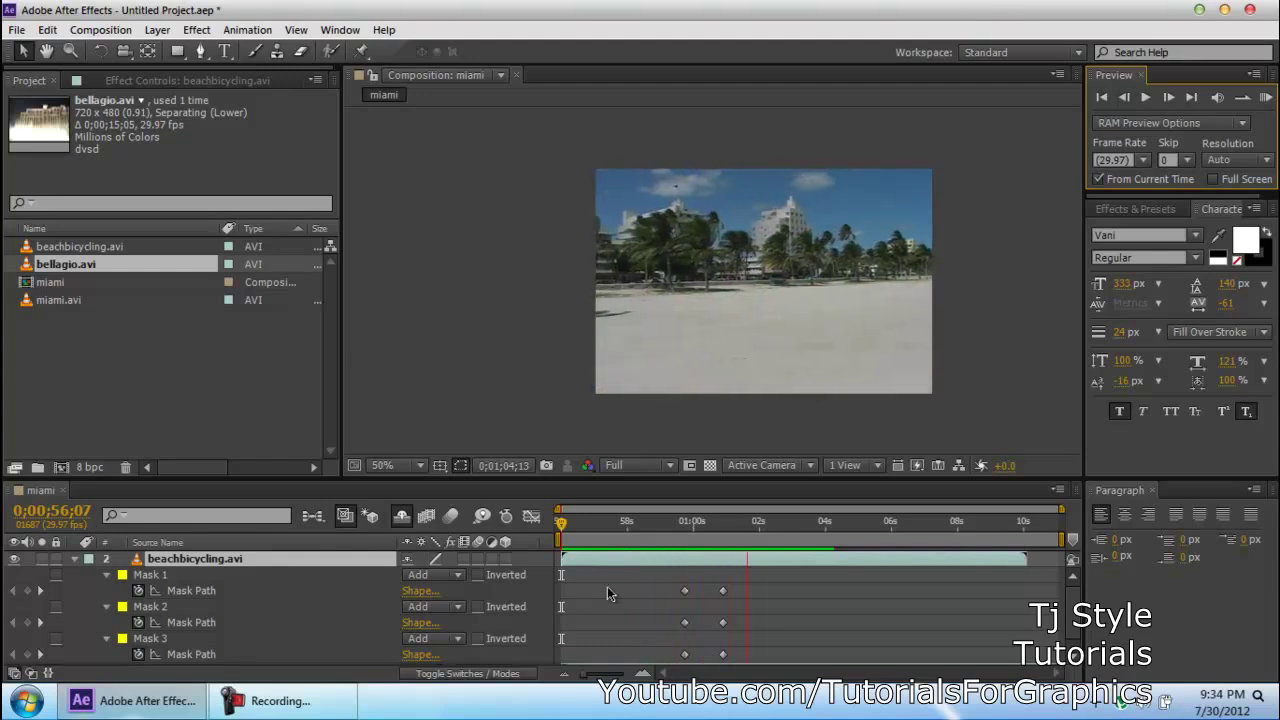
pyautogui.press('space')
pyautogui.scroll(-1, 673, 597)
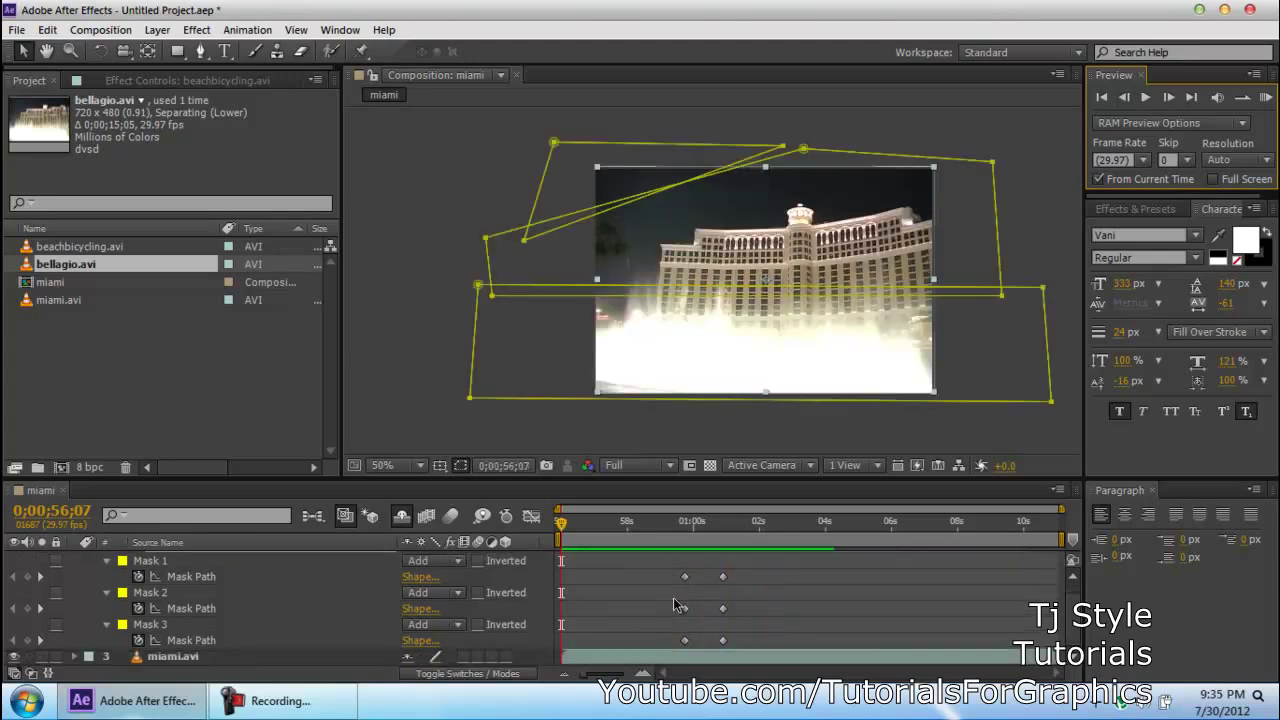
pyautogui.scroll(1, 673, 597)
# Scrub through the mask transition from 0;00;59;11 to 0;01;01;02, viewing the frame with and without the mask outlines.
pyautogui.moveTo(687, 527)
pyautogui.mouseDown()
pyautogui.moveTo(722, 531)
pyautogui.moveTo(665, 538)
pyautogui.mouseUp()
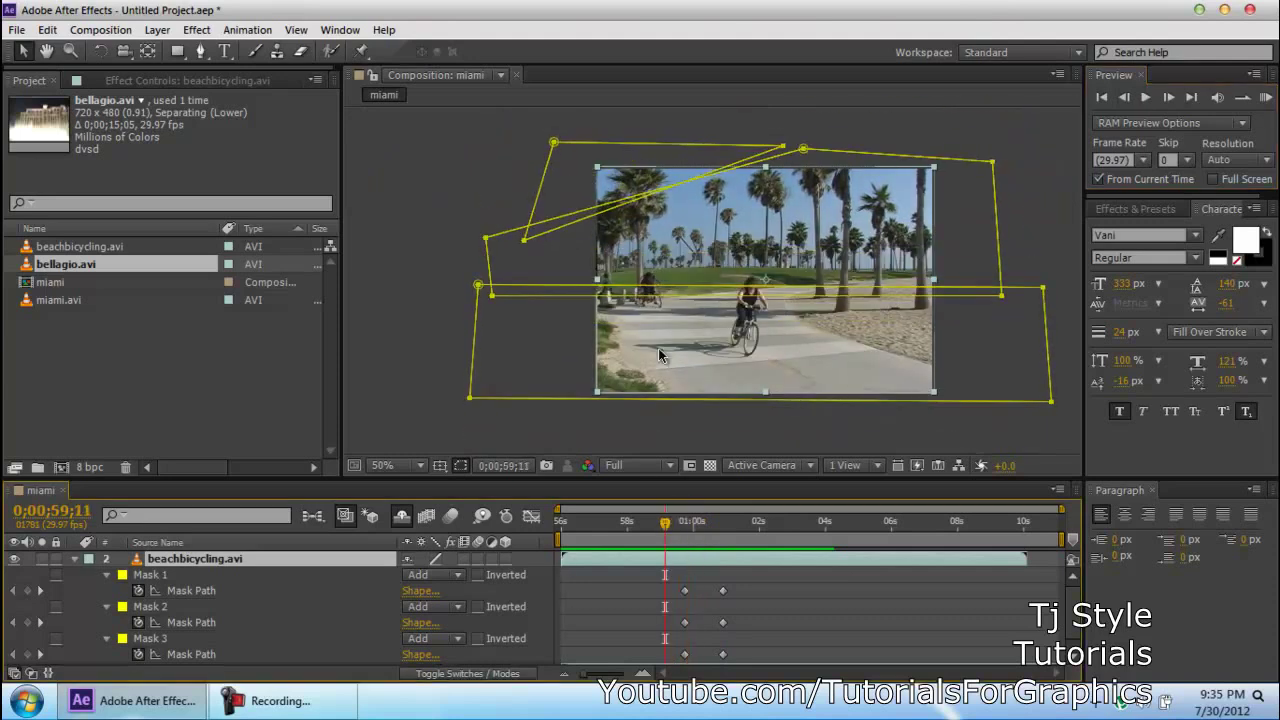
pyautogui.click(453, 227)
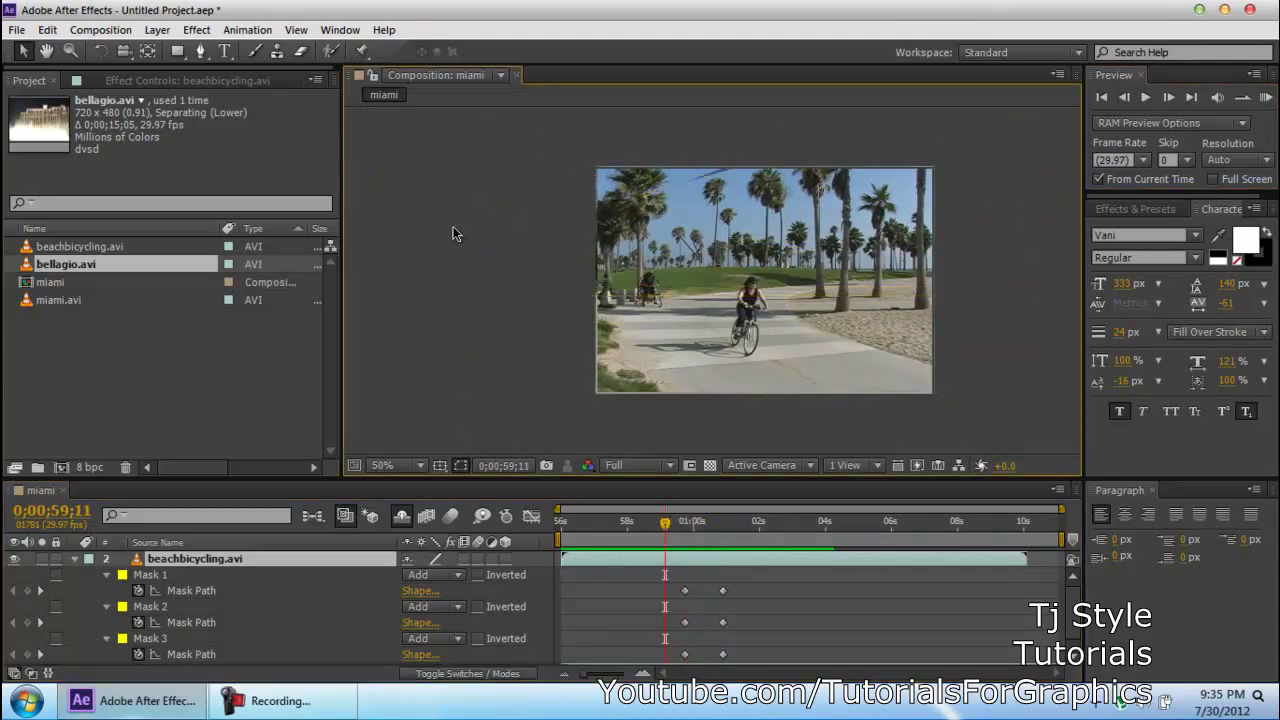
pyautogui.click(182, 627)
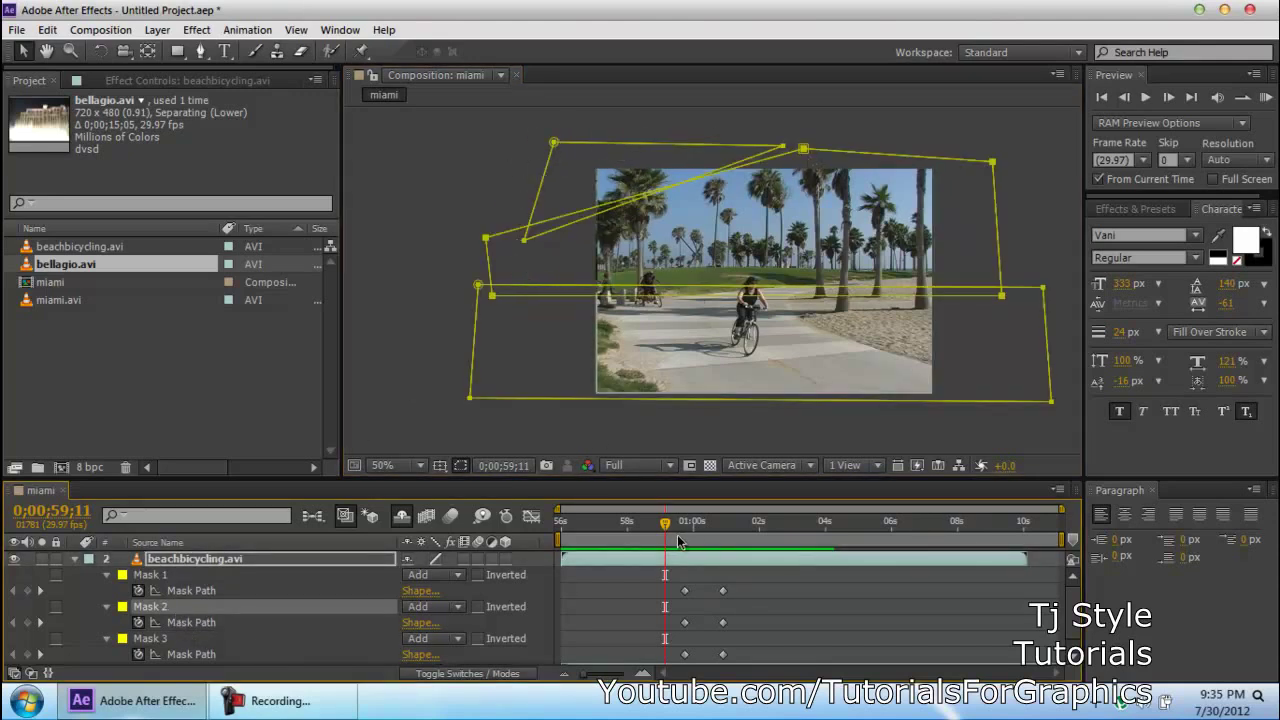
pyautogui.moveTo(664, 527)
pyautogui.mouseDown()
pyautogui.moveTo(696, 526)
pyautogui.moveTo(677, 530)
pyautogui.mouseUp()
pyautogui.click(432, 186)
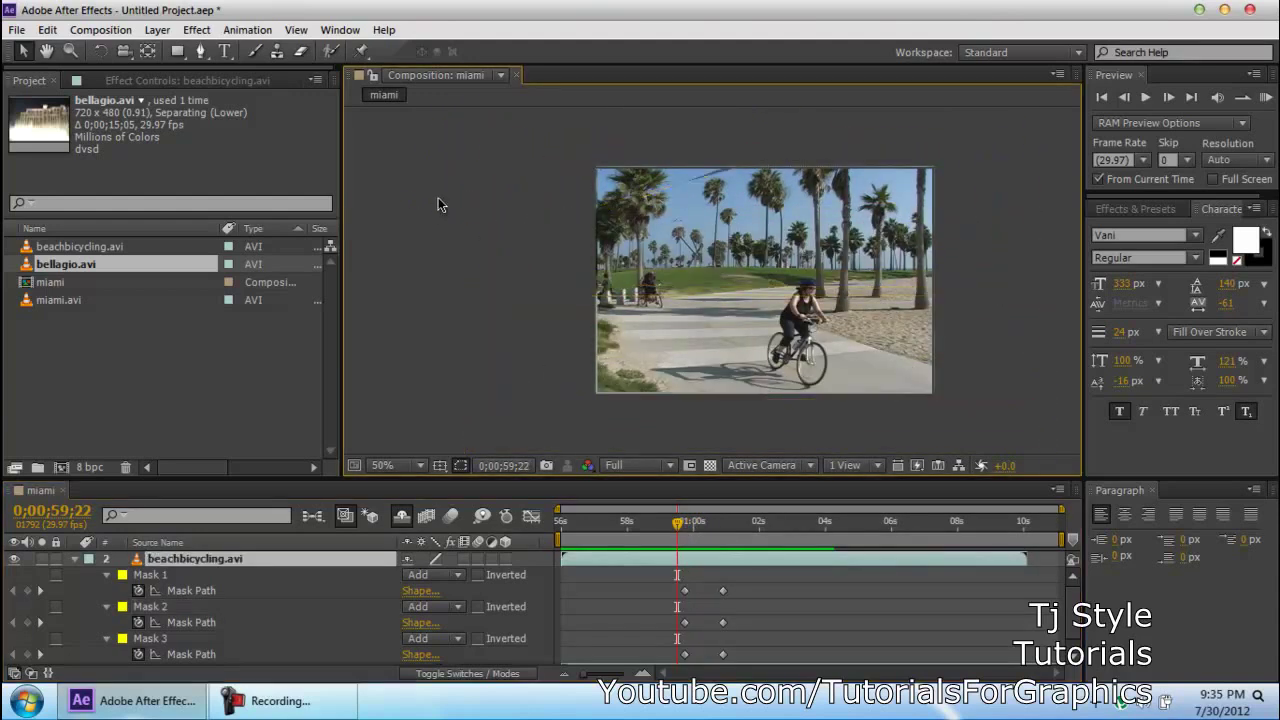
pyautogui.click(438, 204)
pyautogui.moveTo(681, 524); pyautogui.dragTo(718, 535)
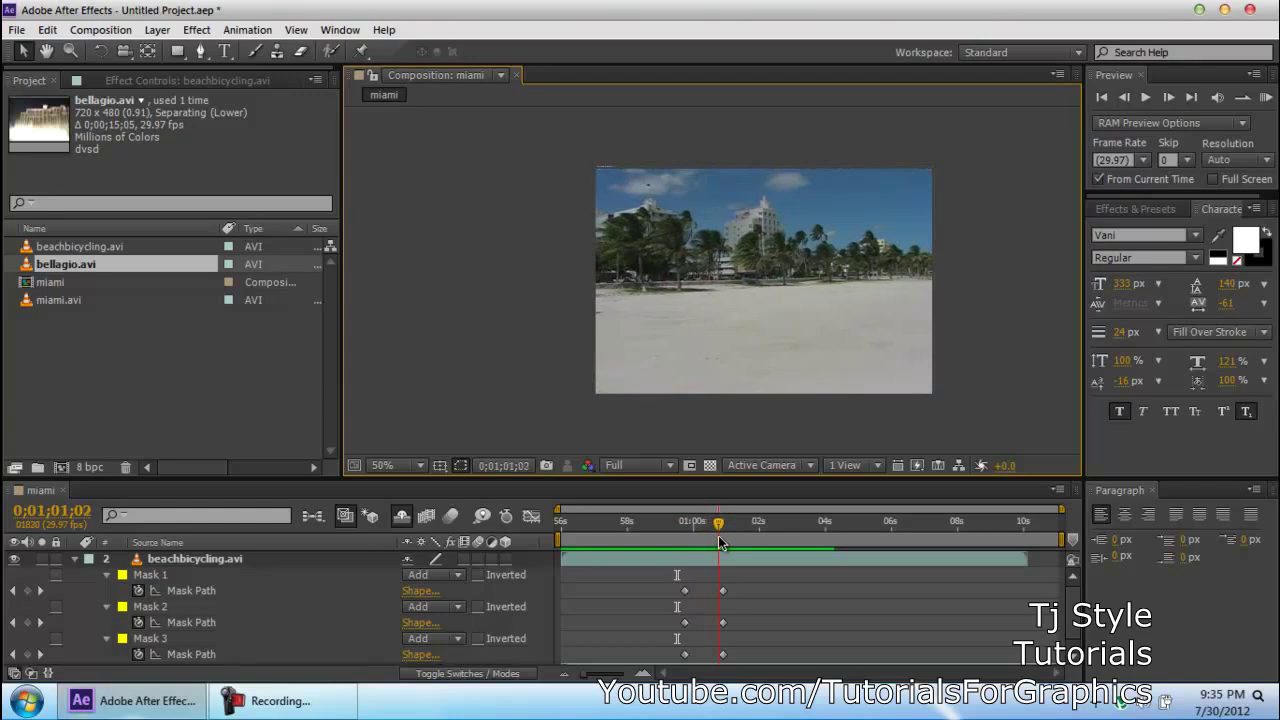
pyautogui.click(318, 702)
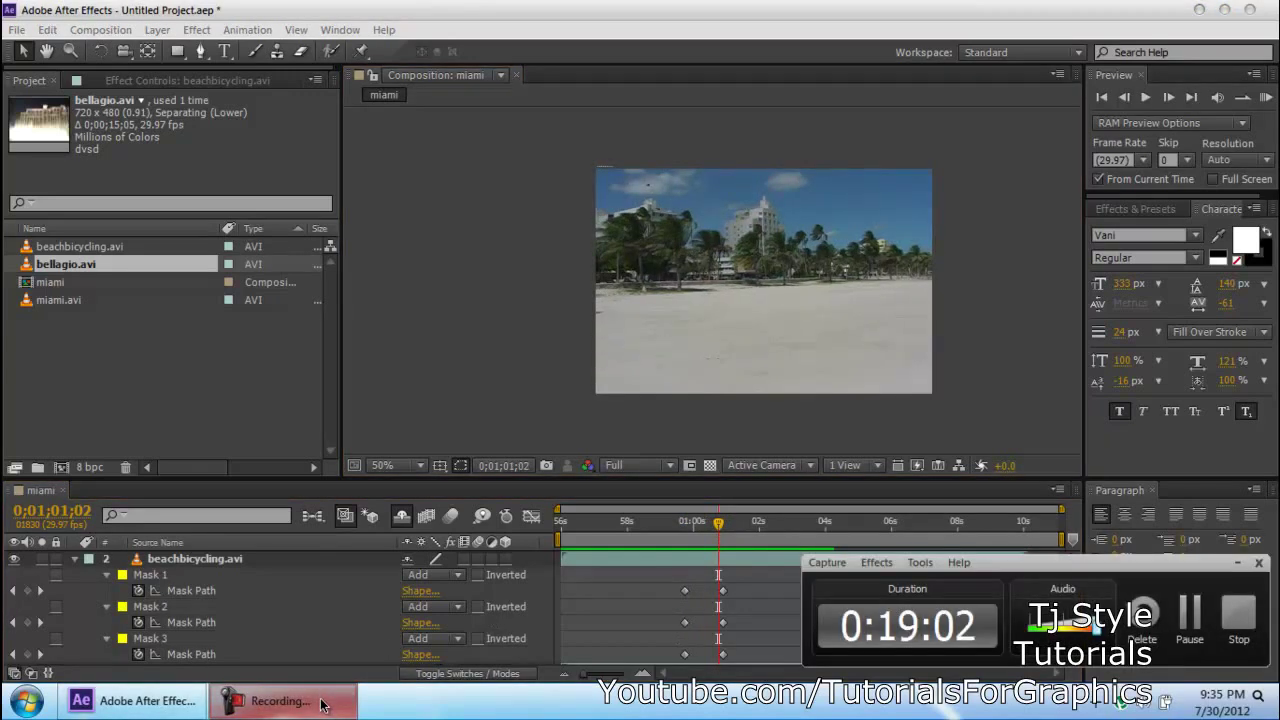